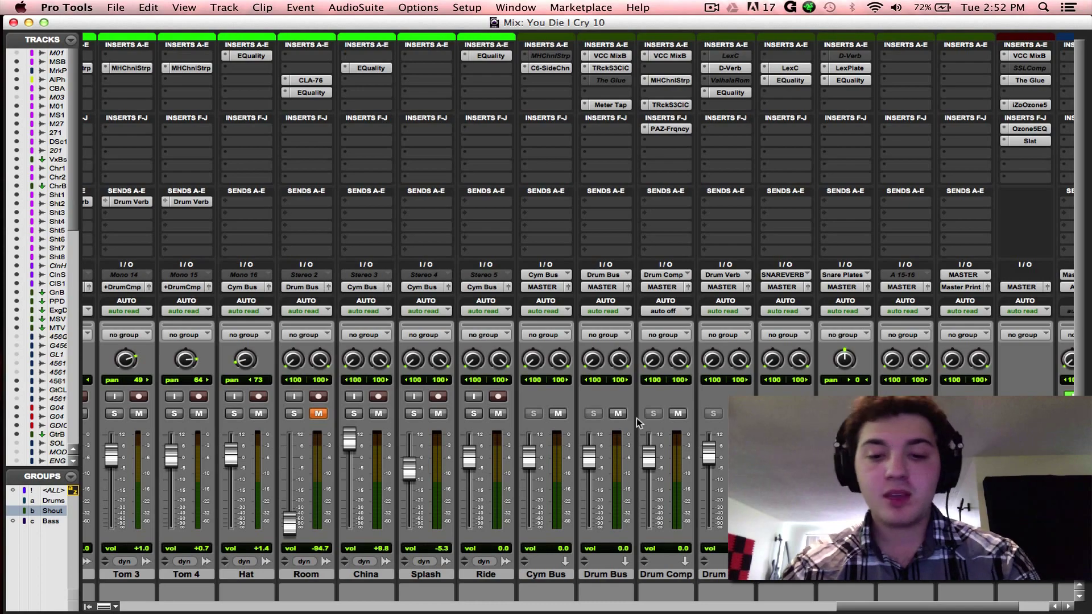
Step: Turn on the Drums group and solo all of its tracks in the mixer
scroll(638, 420, "right", 15)
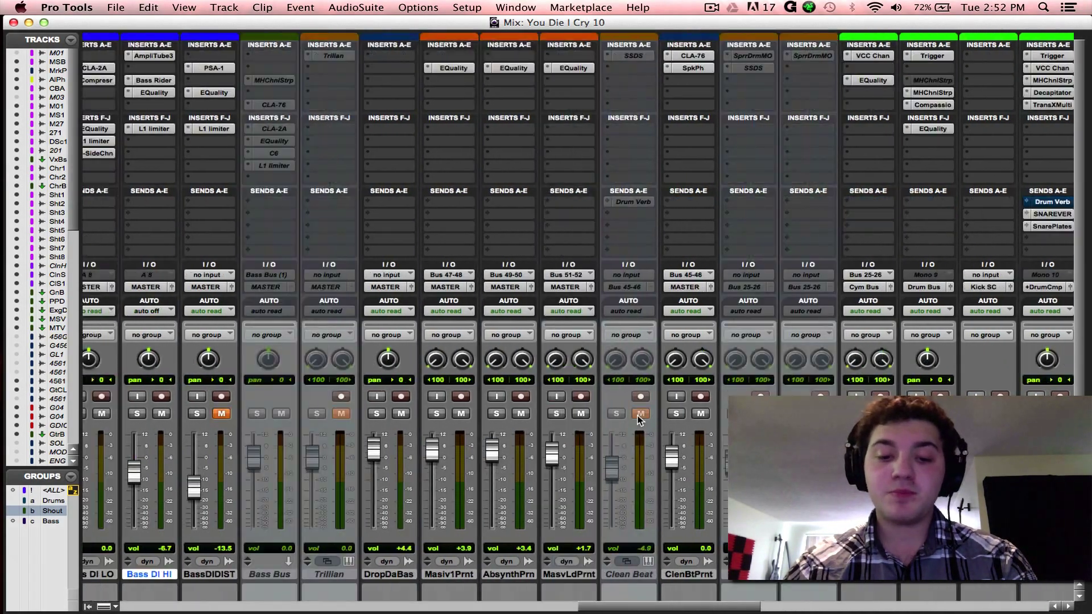
scroll(638, 419, "left", 15)
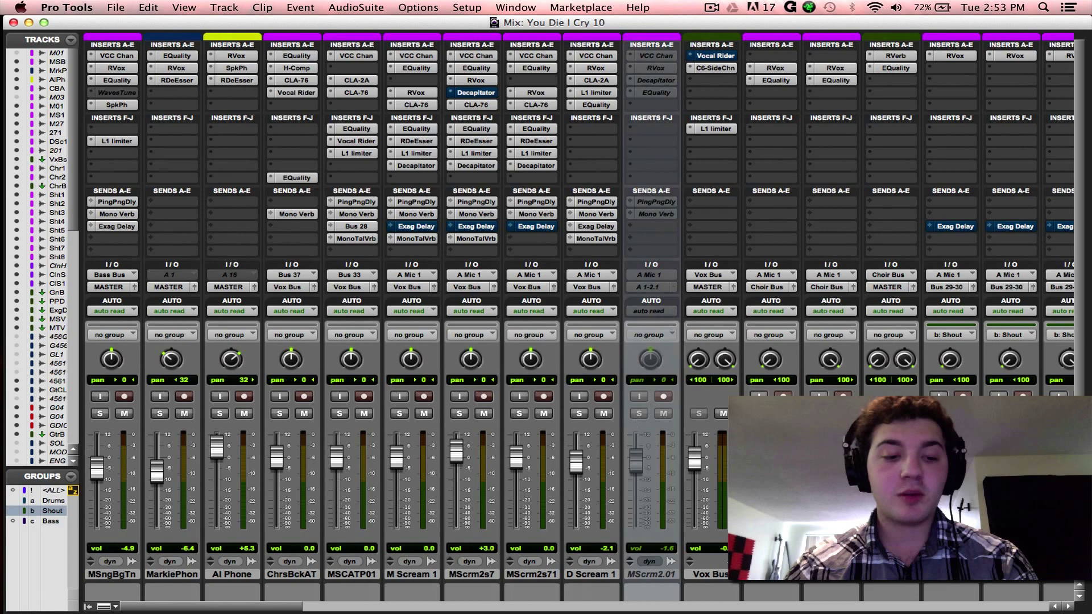
left_click_drag(293, 607, 946, 609)
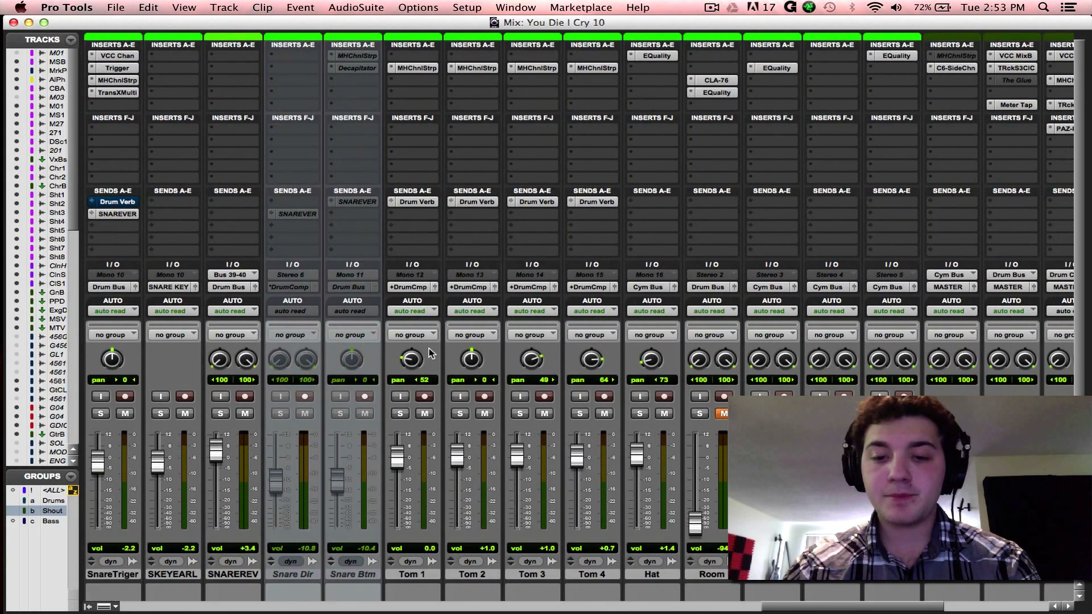
key("a")
left_click(581, 414)
Step: Save the session in the Edit window and listen to the soloed drums from around bar 28
key("super+equal")
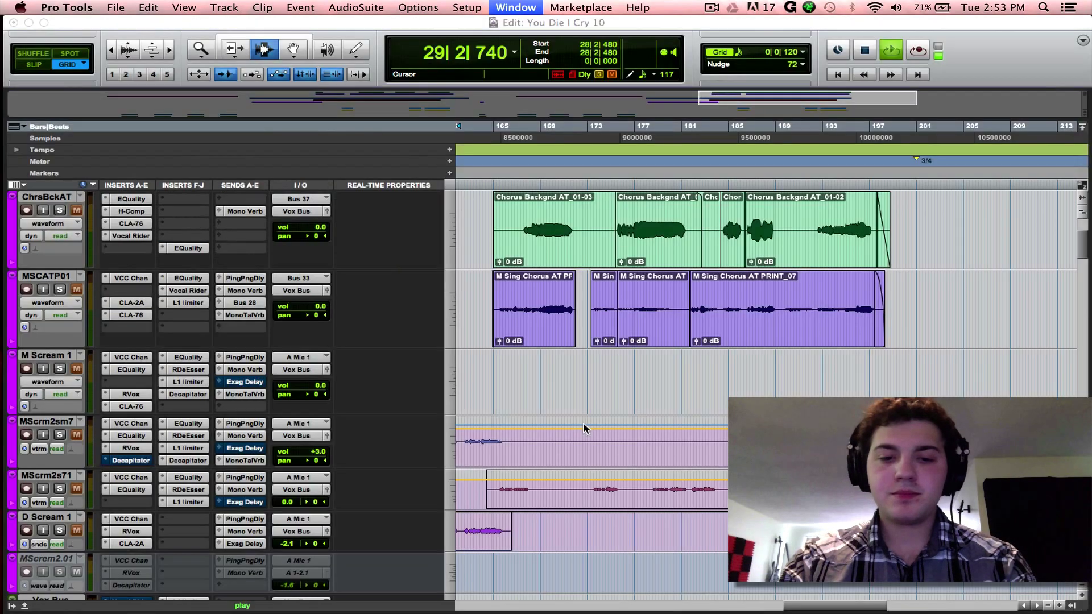
key("super+s")
scroll(648, 368, "up", 5)
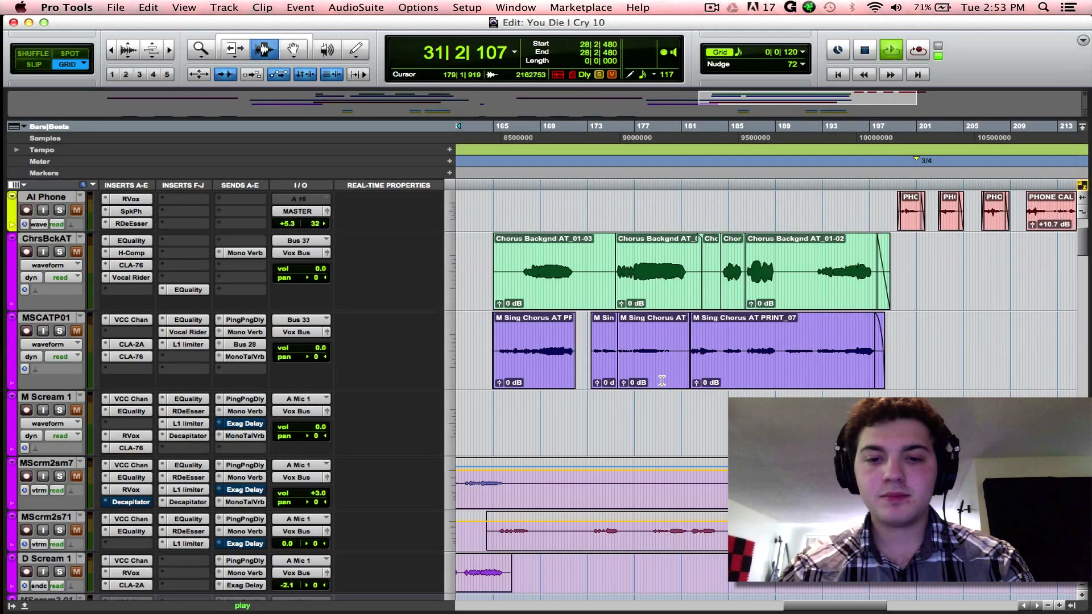
scroll(671, 394, "down", 7)
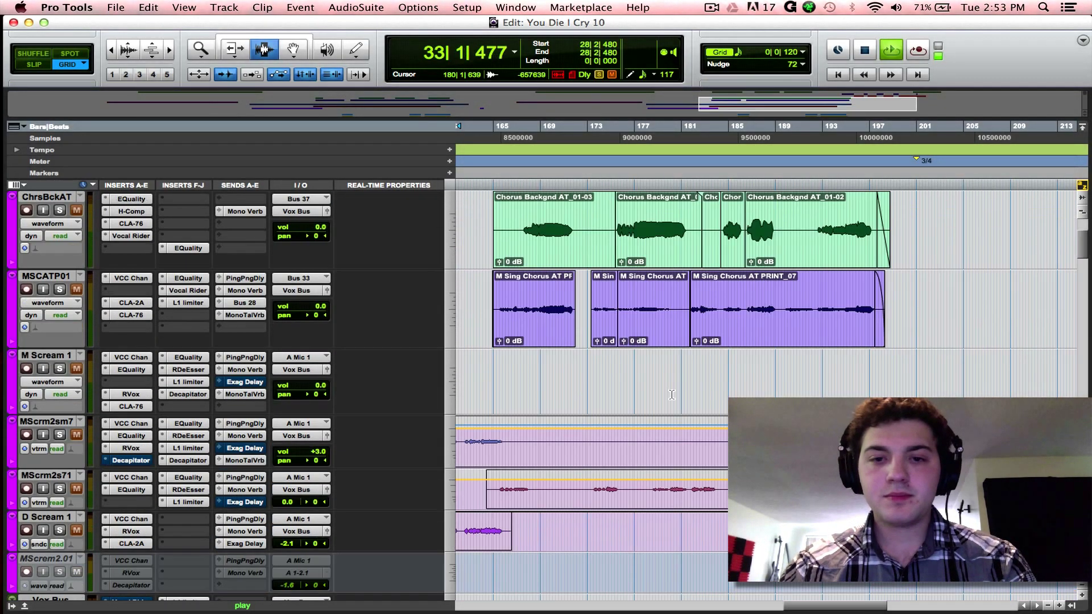
scroll(671, 395, "up", 7)
scroll(672, 394, "left", 15)
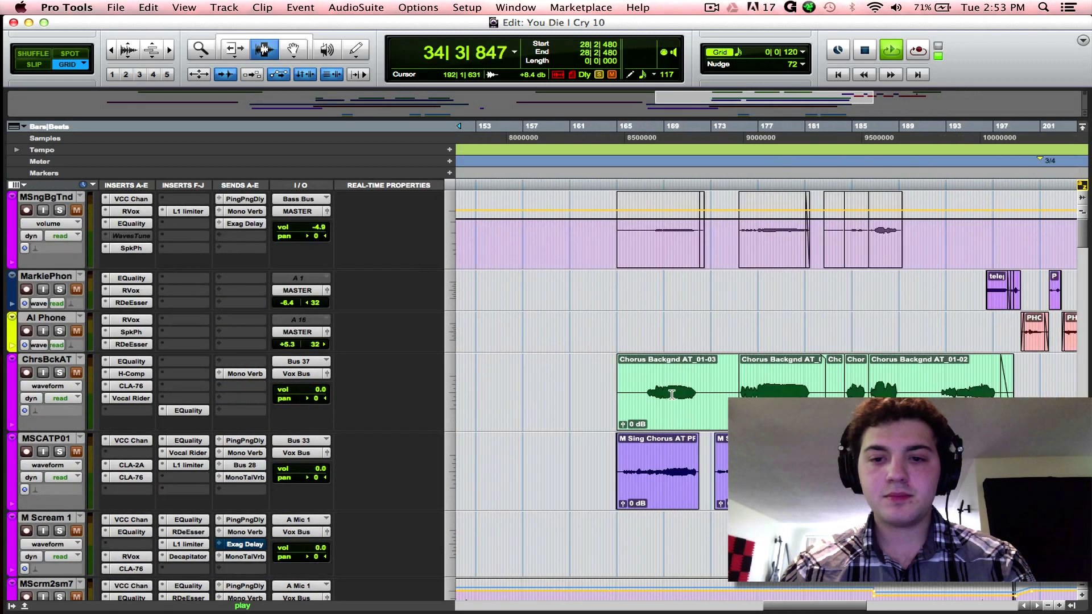
scroll(671, 394, "left", 9)
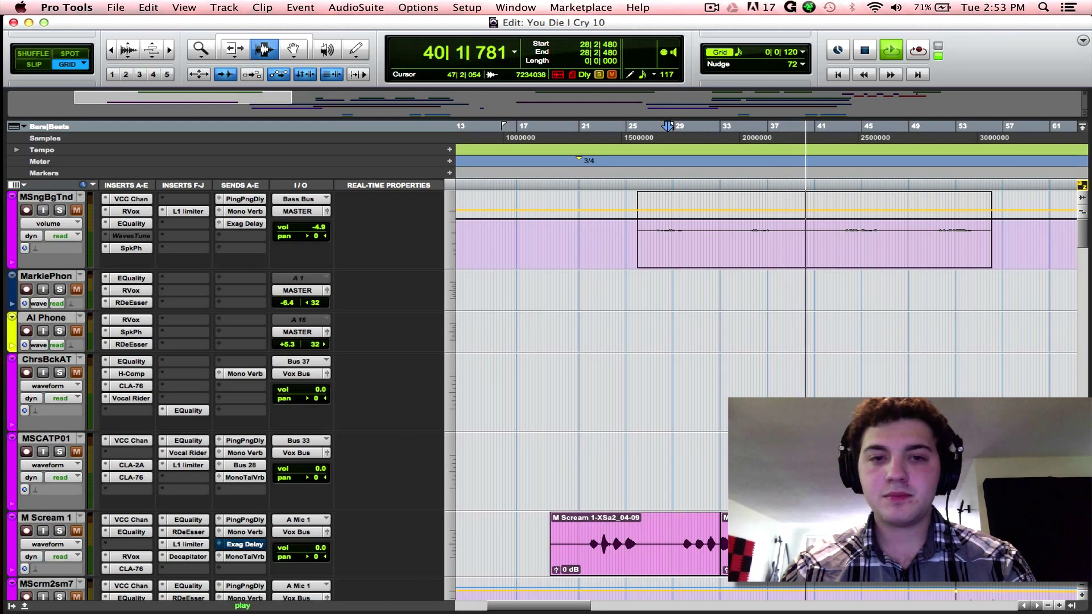
key("space")
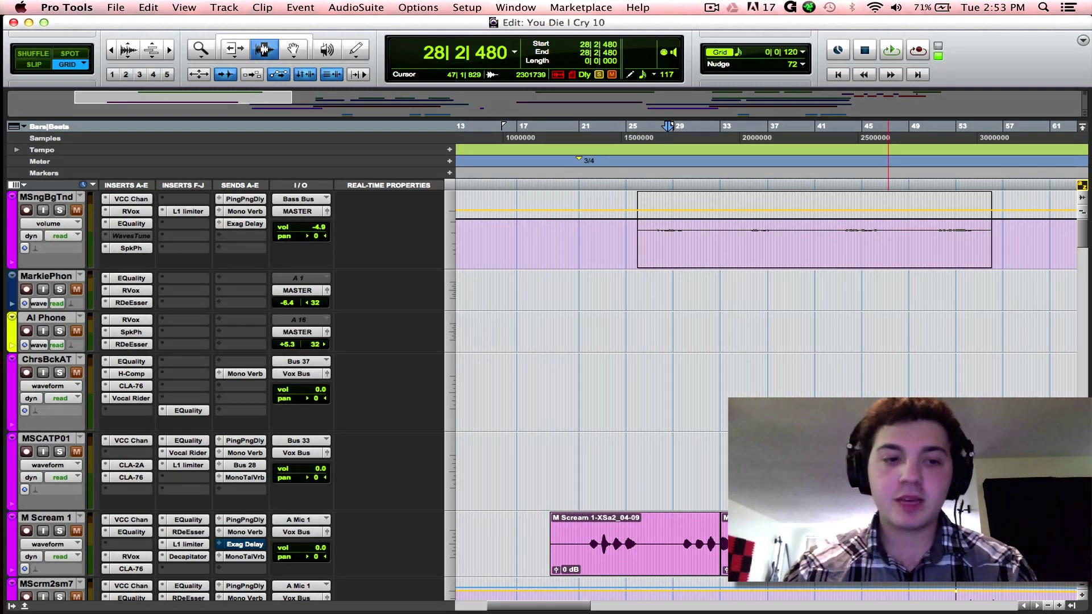
Step: Return to the mixer and replace the Drums group solo with a solo on the Kick track only
scroll(614, 366, "down", 20)
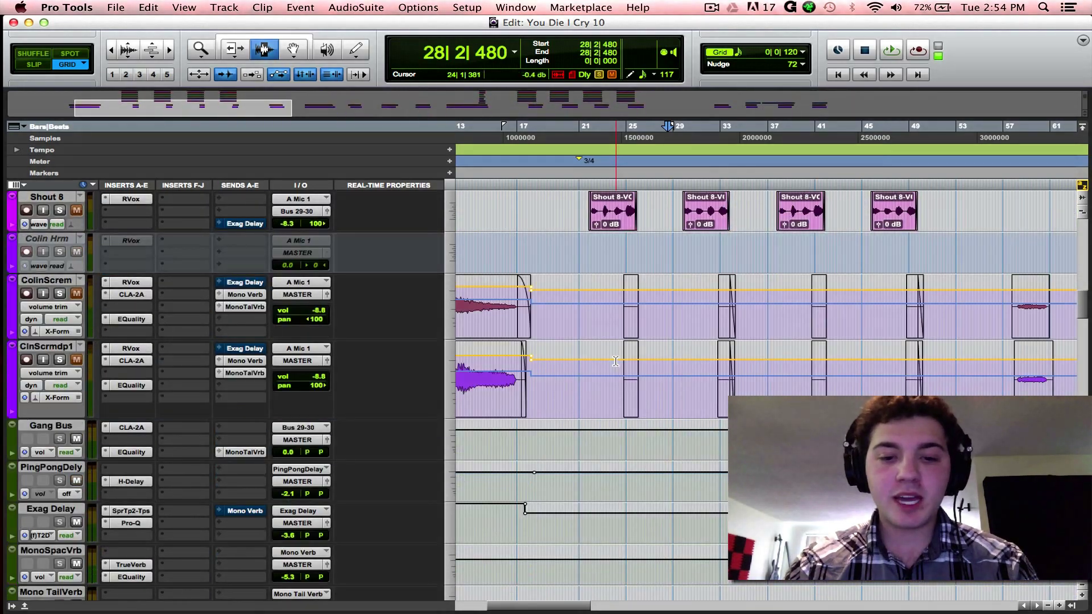
key("super+equal")
scroll(585, 402, "left", 10)
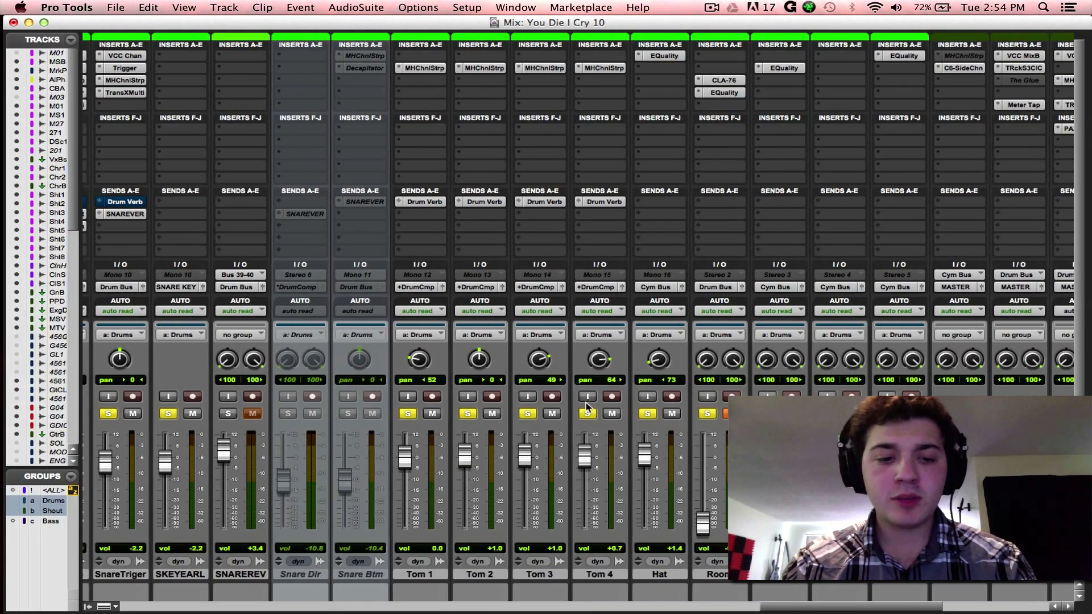
scroll(587, 407, "left", 3)
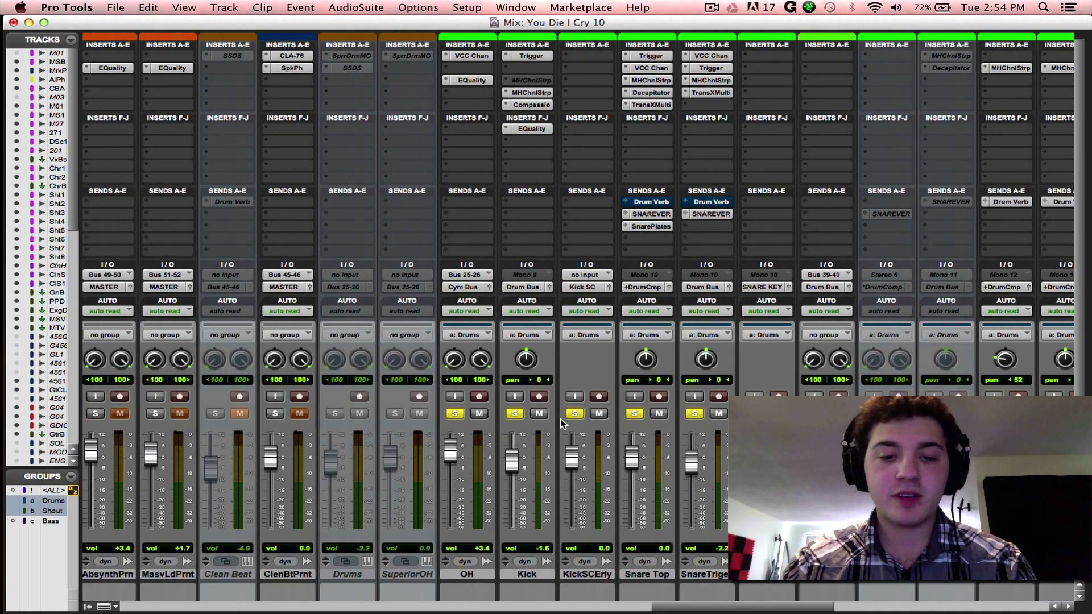
left_click(514, 413)
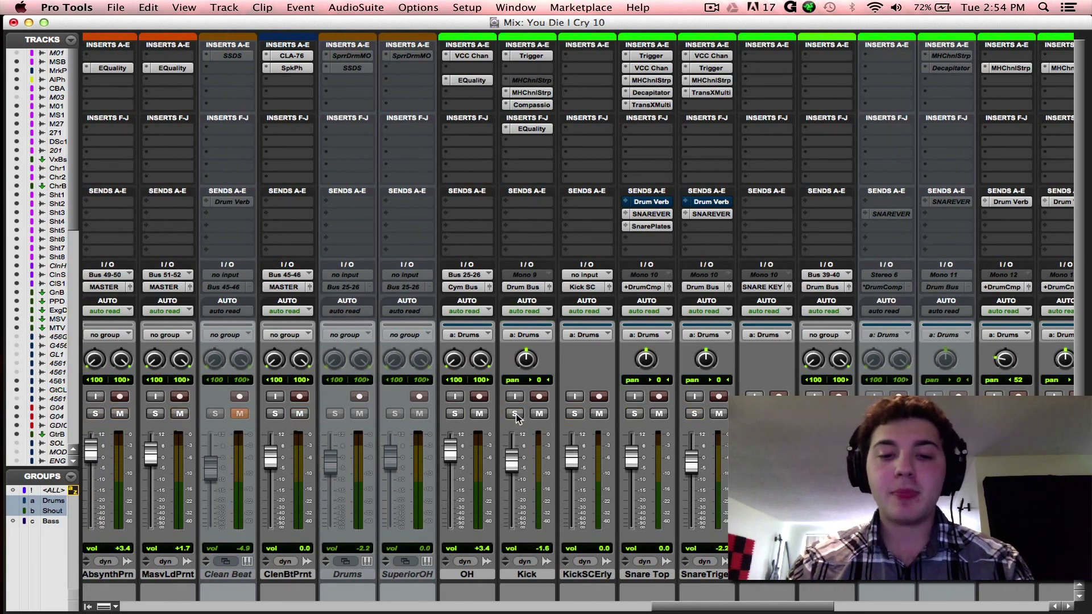
left_click(514, 414)
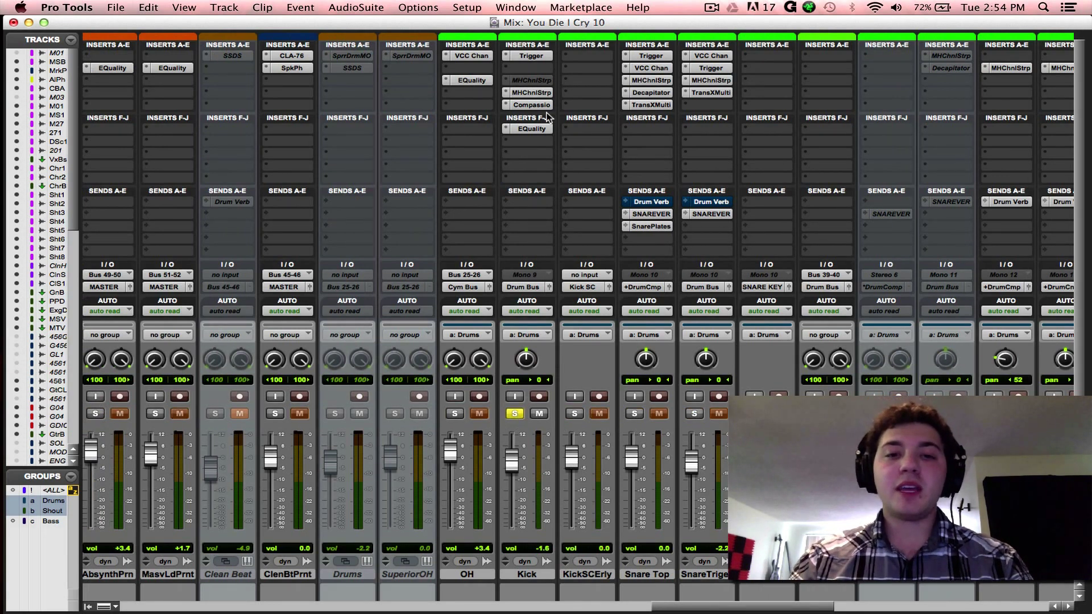
Step: Examine the Trigger plug-in on the Kick track, auditioning its Kick 10 Z3 and Blitzkrieg Kick samples during playback
left_click(532, 56)
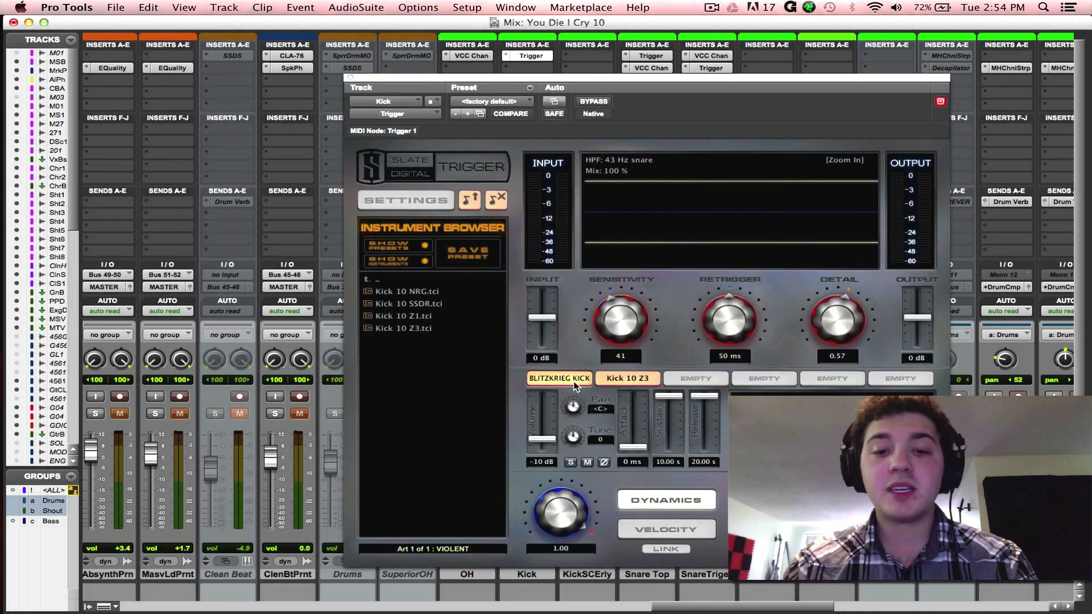
left_click(619, 379)
left_click(571, 462)
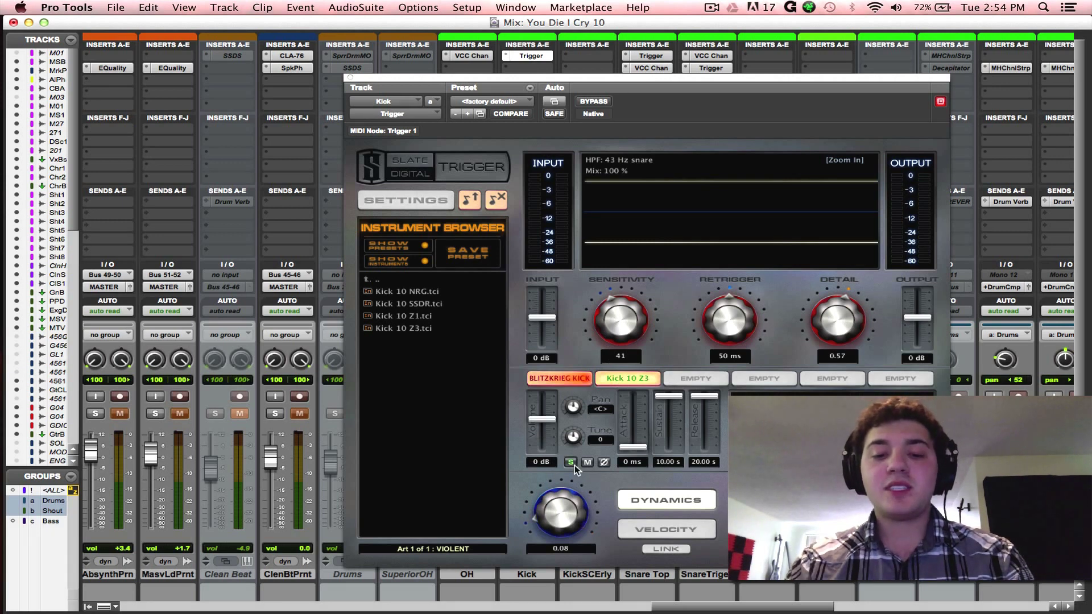
key("space")
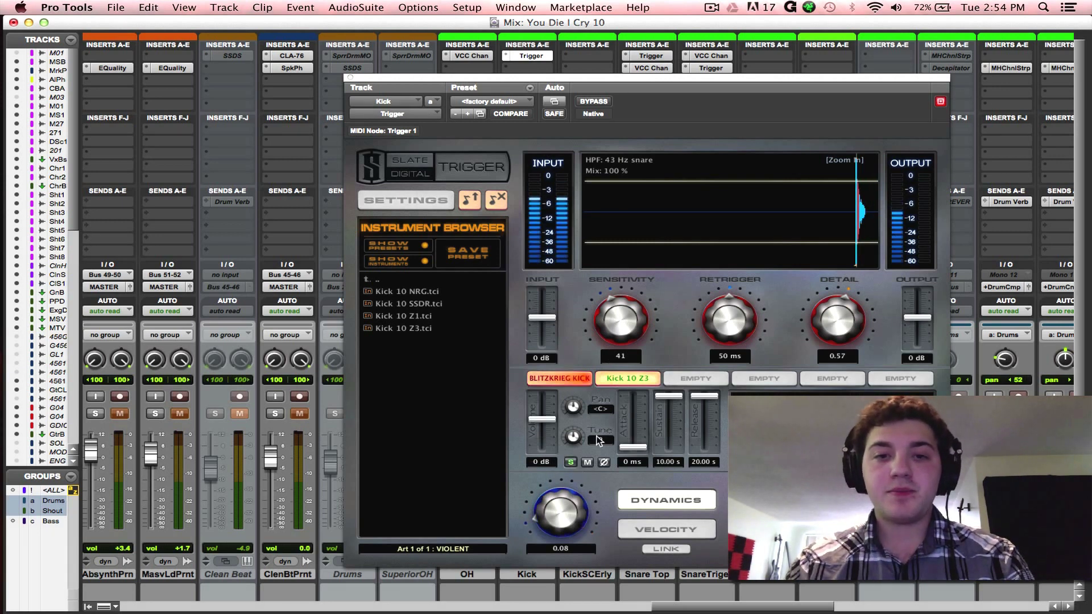
left_click(580, 379)
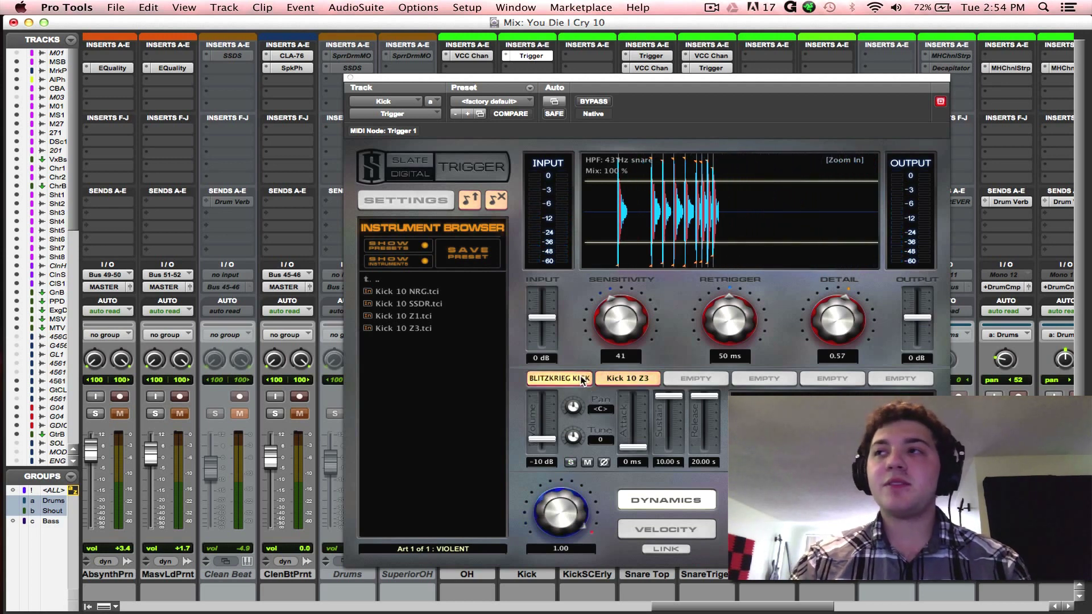
left_click(571, 463)
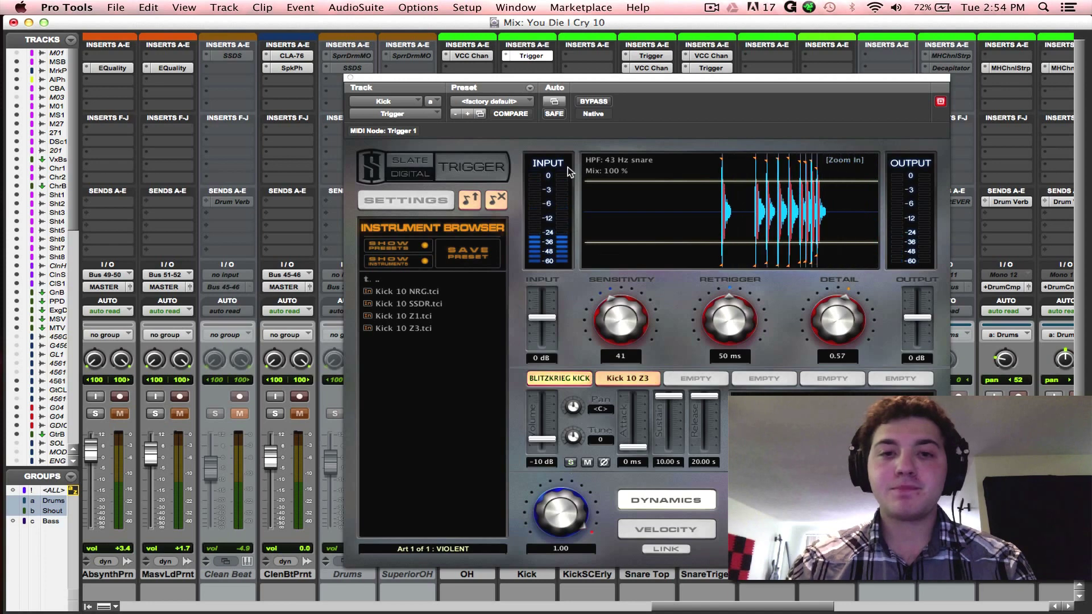
left_click_drag(378, 105, 157, 93)
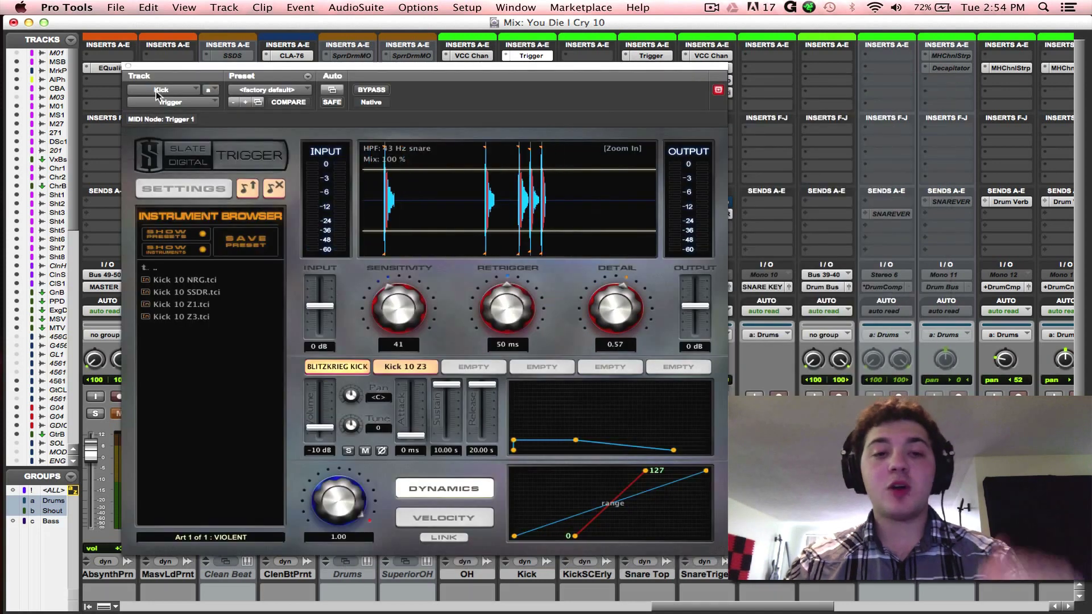
left_click(127, 66)
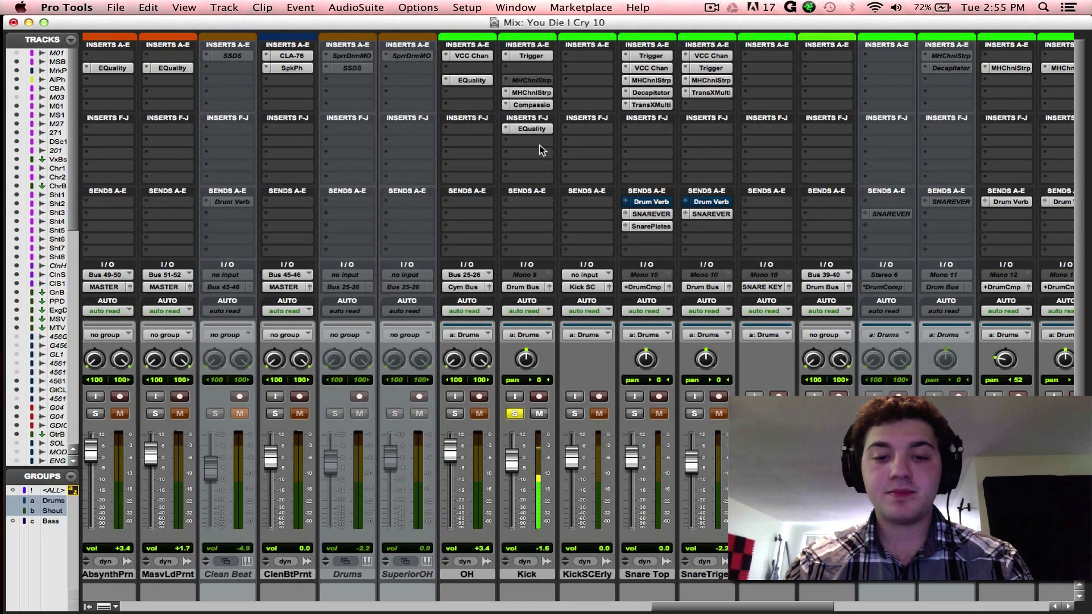
Step: Review the Kick track's ChannelStrip settings and its Compassion compressor's sidechain settings
left_click(522, 93)
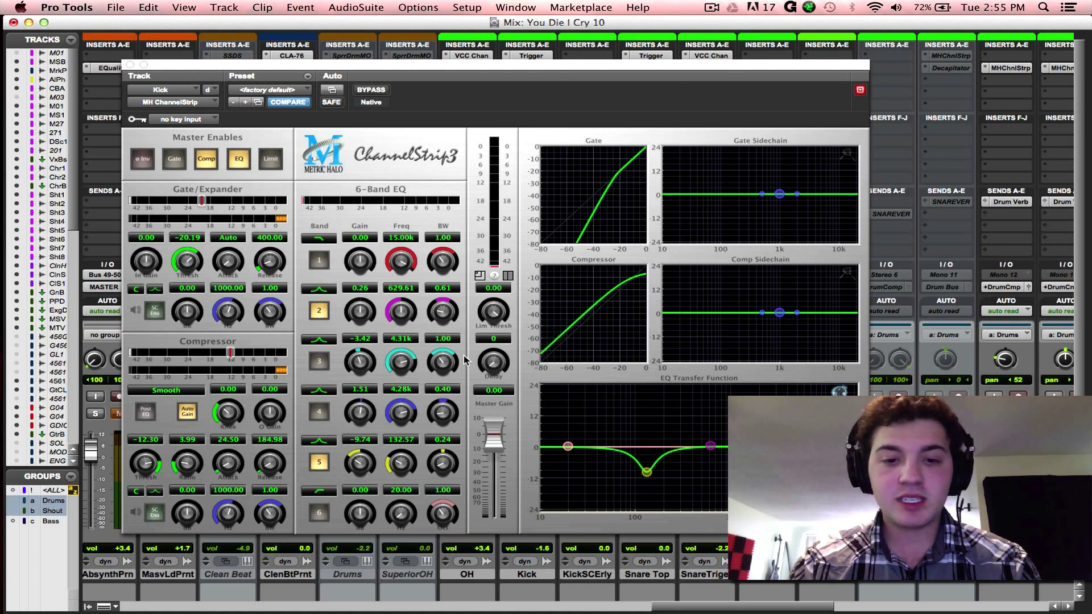
left_click(129, 64)
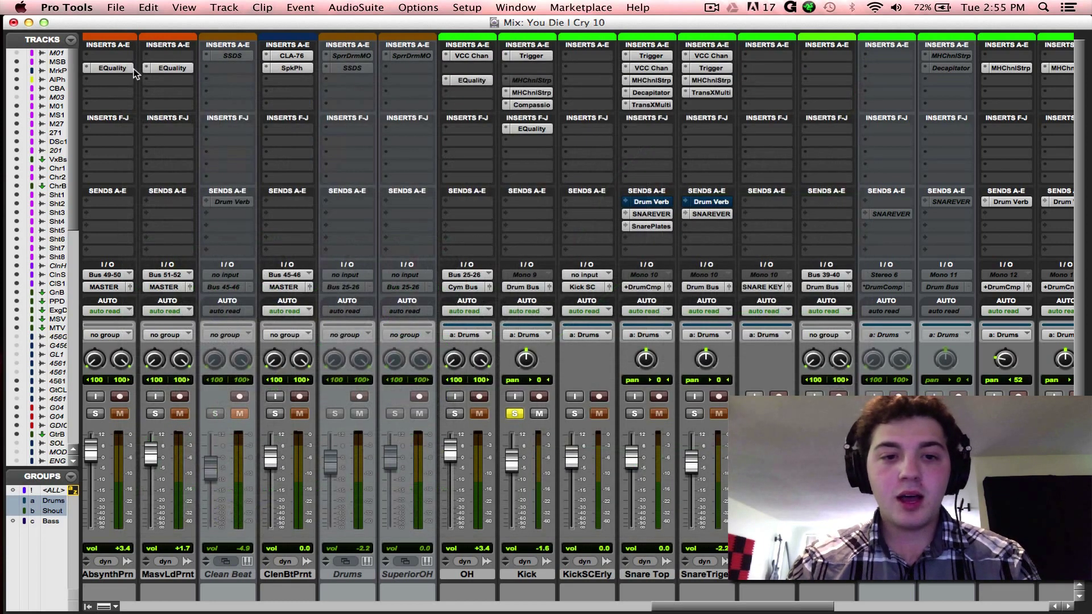
left_click(530, 105)
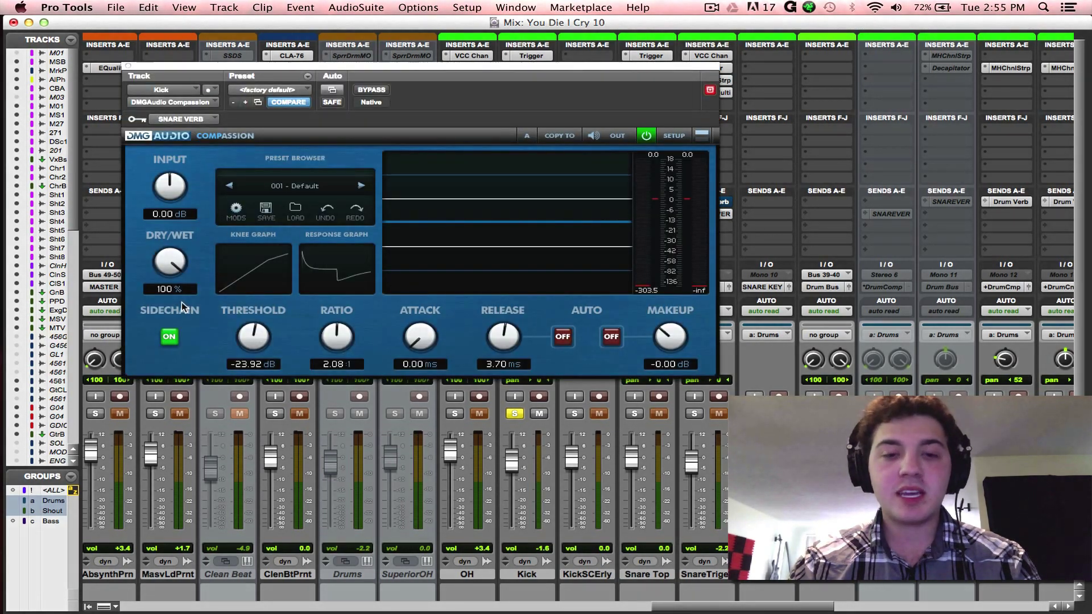
left_click_drag(285, 66, 344, 271)
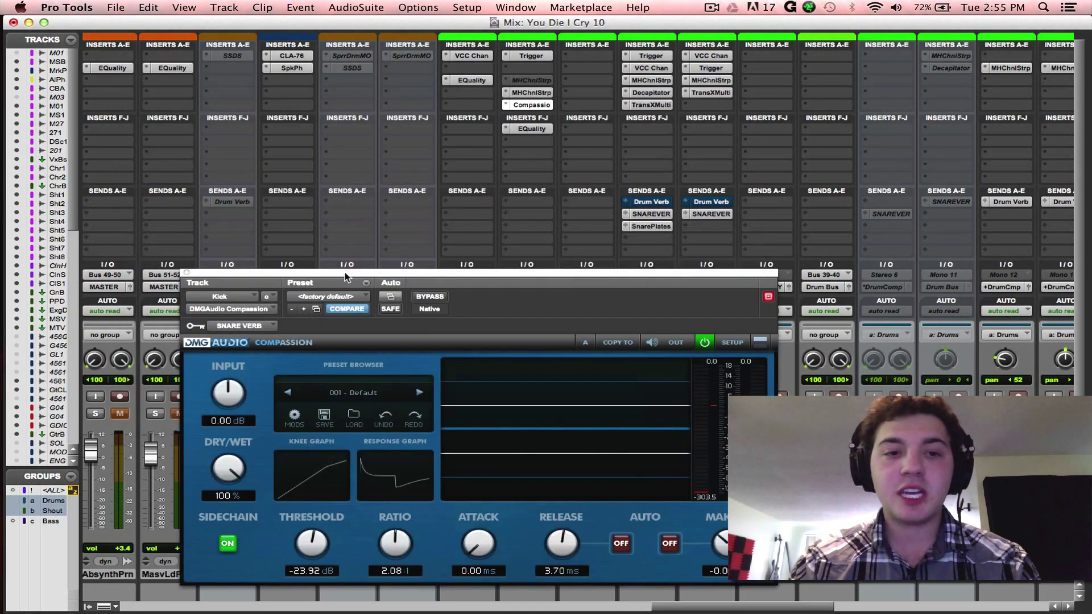
left_click(187, 273)
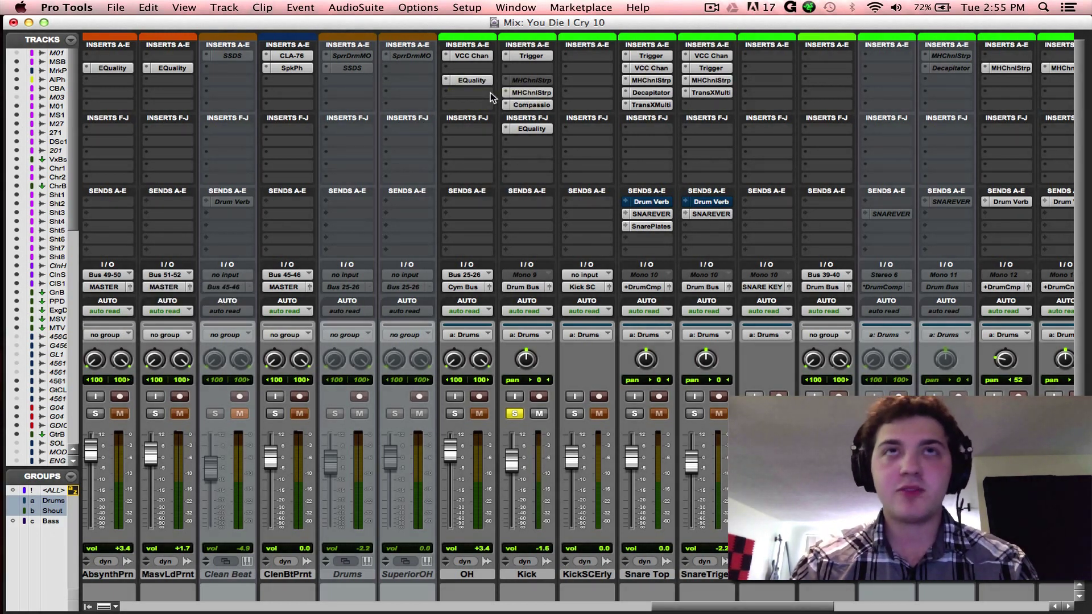
Step: Enable the analyser in the Kick track's EQuality plug-in and play the kick to examine its spectrum and EQ curve
left_click(518, 128)
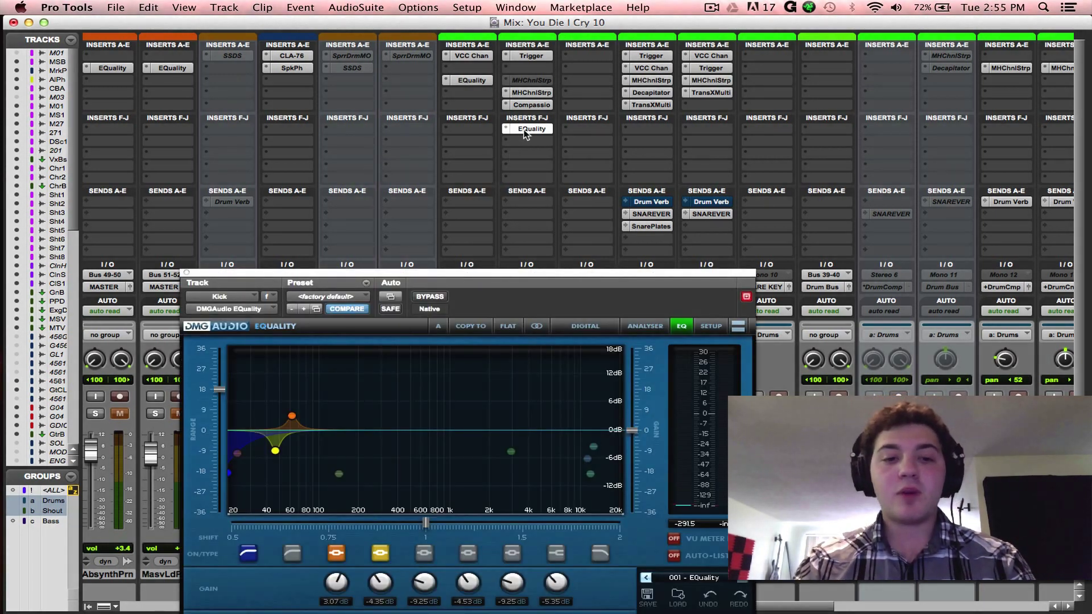
left_click(649, 329)
key("space")
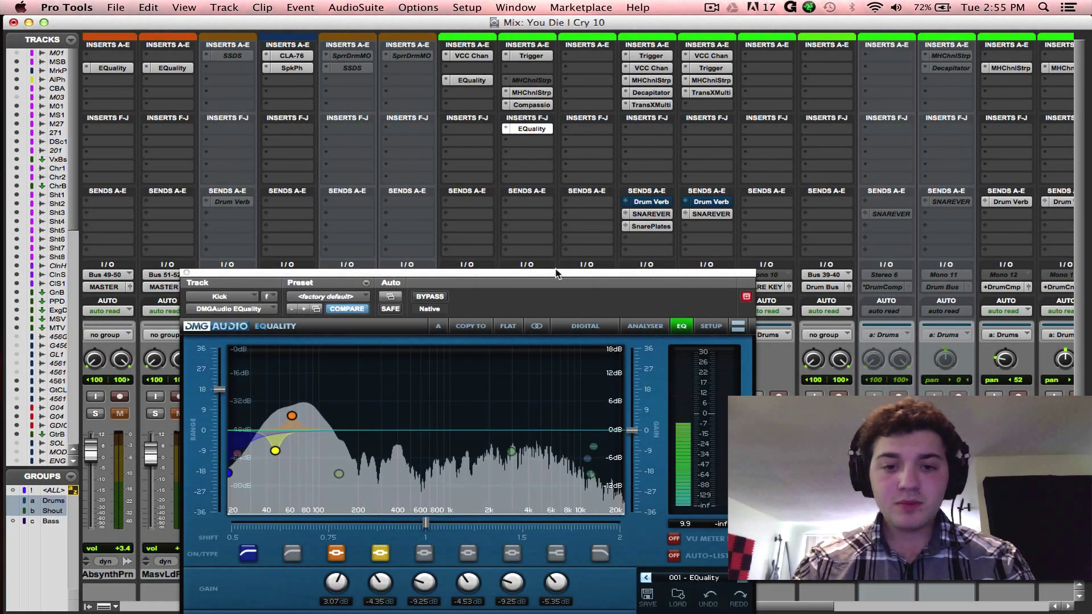
left_click_drag(555, 267, 559, 216)
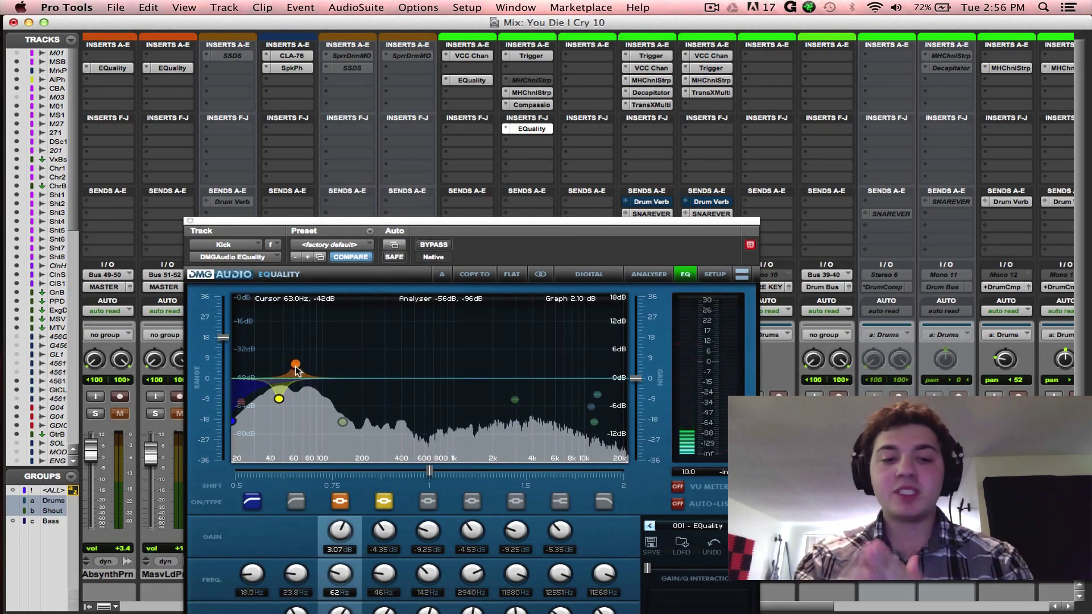
left_click(190, 221)
Step: Save the session and clear the solo on the Kick track
key("super+s")
left_click(515, 413)
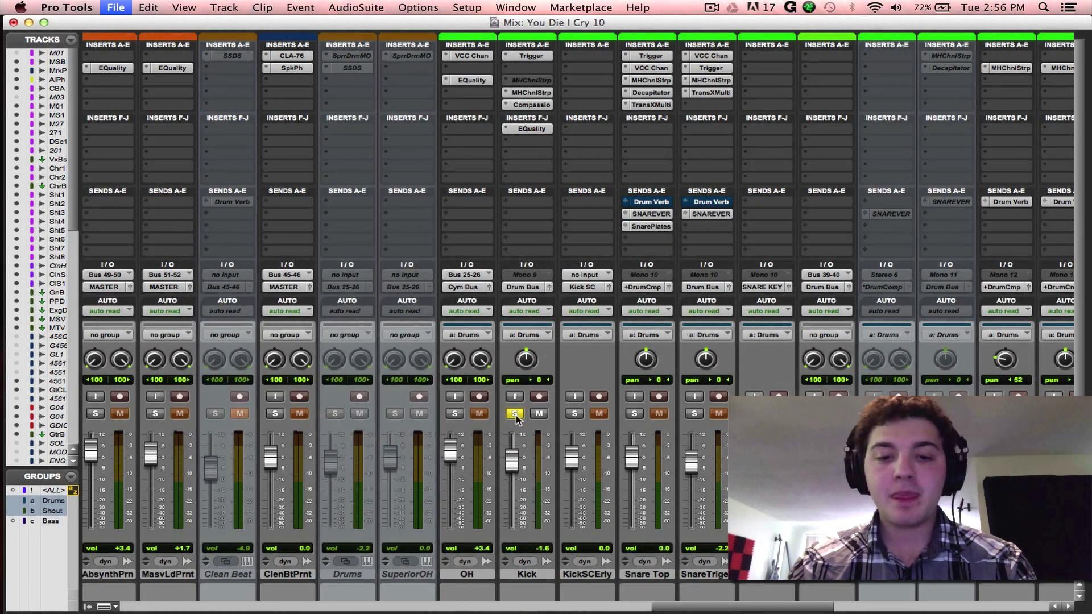
left_click(514, 414)
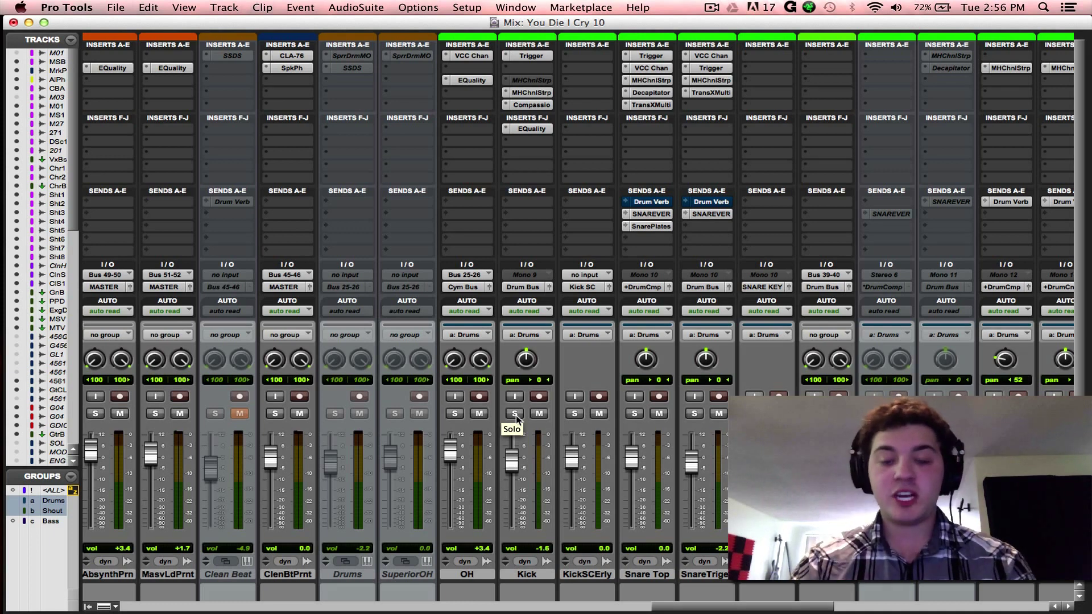
Step: Listen to the OH track in solo and open its EQuality plug-in to view the EQ settings
scroll(568, 352, "right", 3)
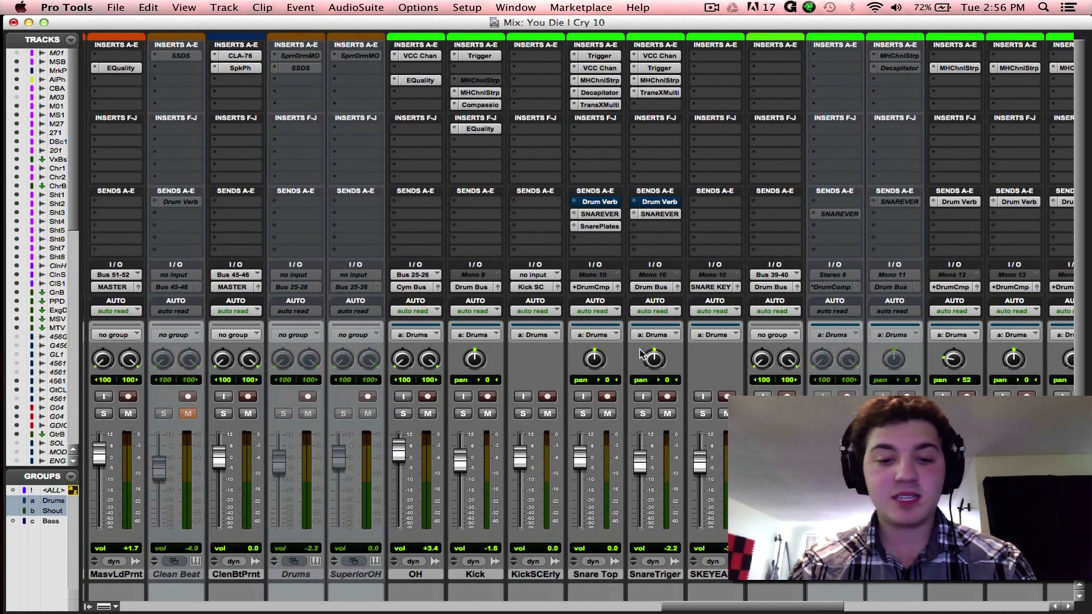
left_click(403, 414)
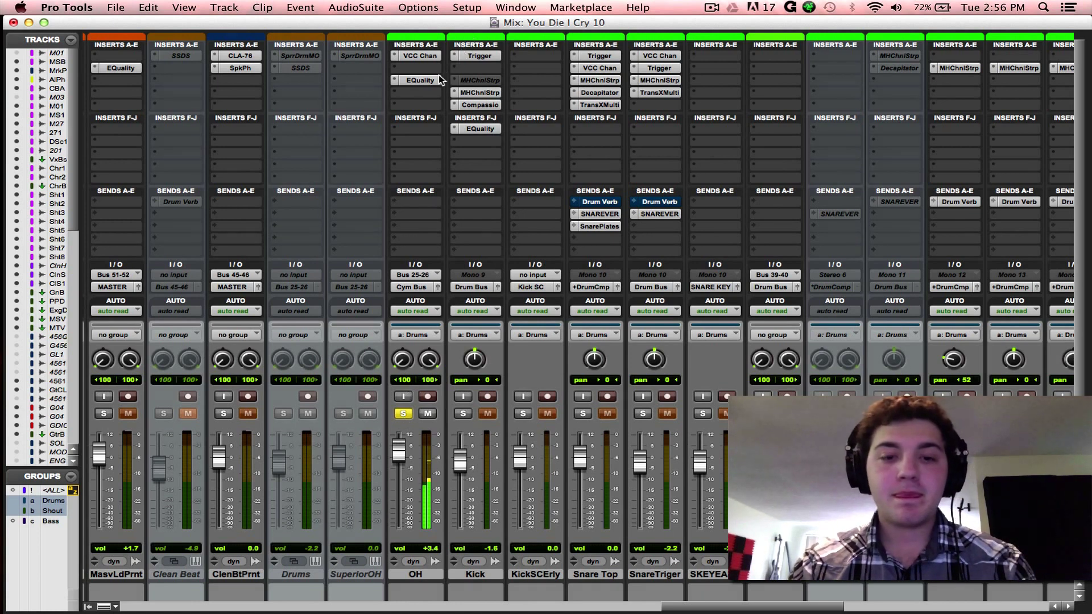
left_click(403, 414)
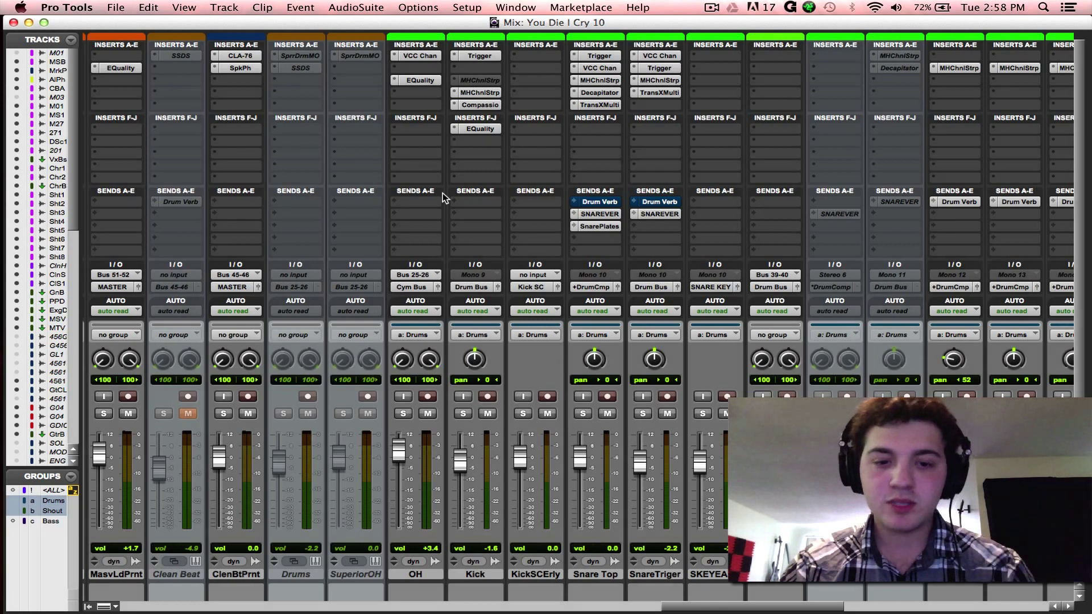
left_click(415, 83)
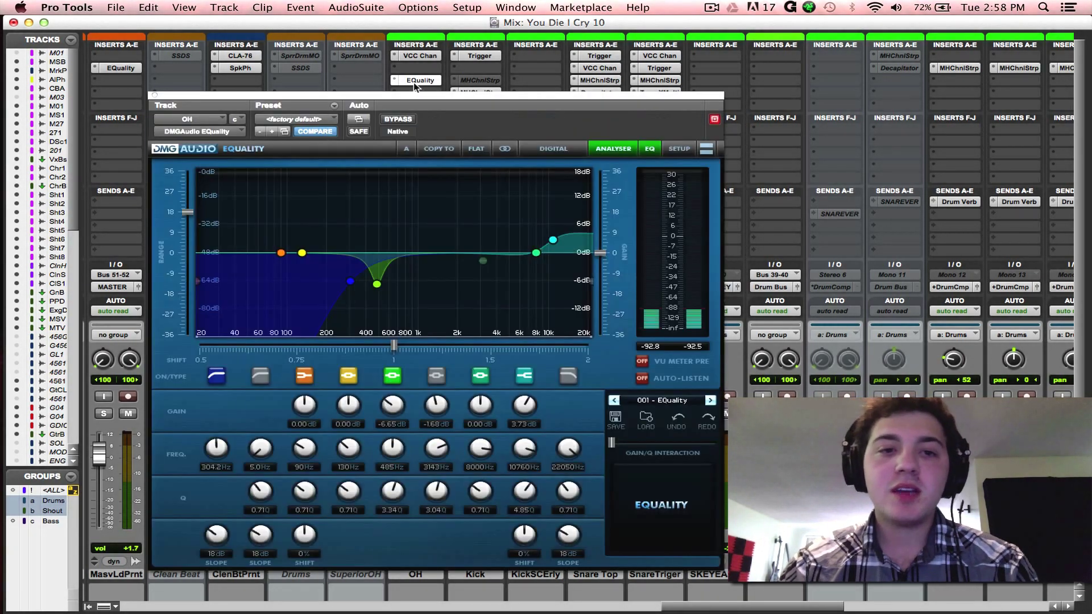
Step: Move the low-mid cut band in the OH track's EQuality to 498 Hz and save the session
left_click_drag(376, 284, 378, 285)
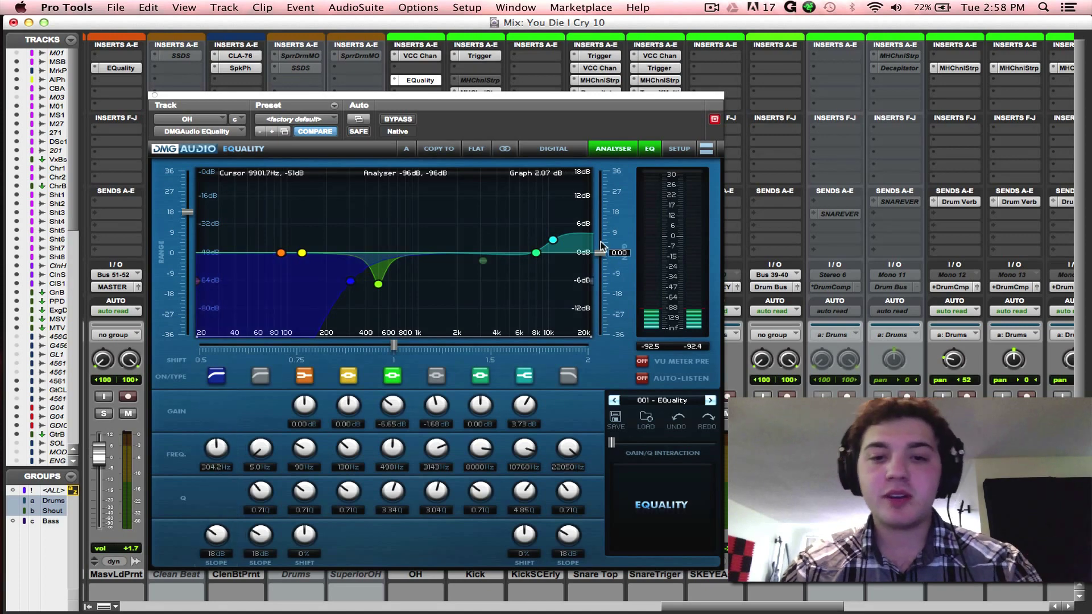
left_click(155, 96)
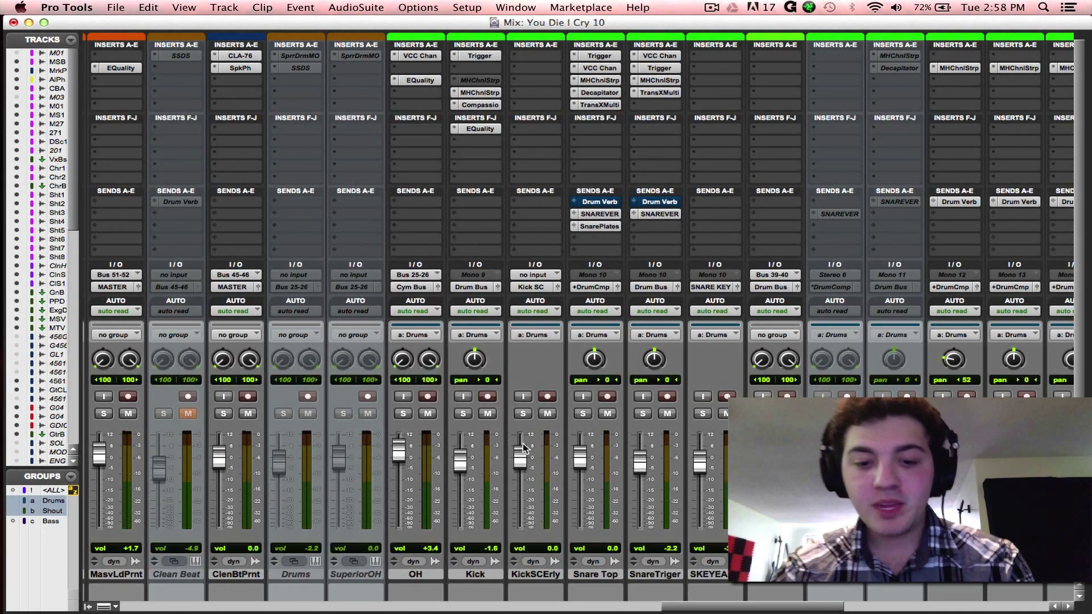
scroll(543, 429, "right", 3)
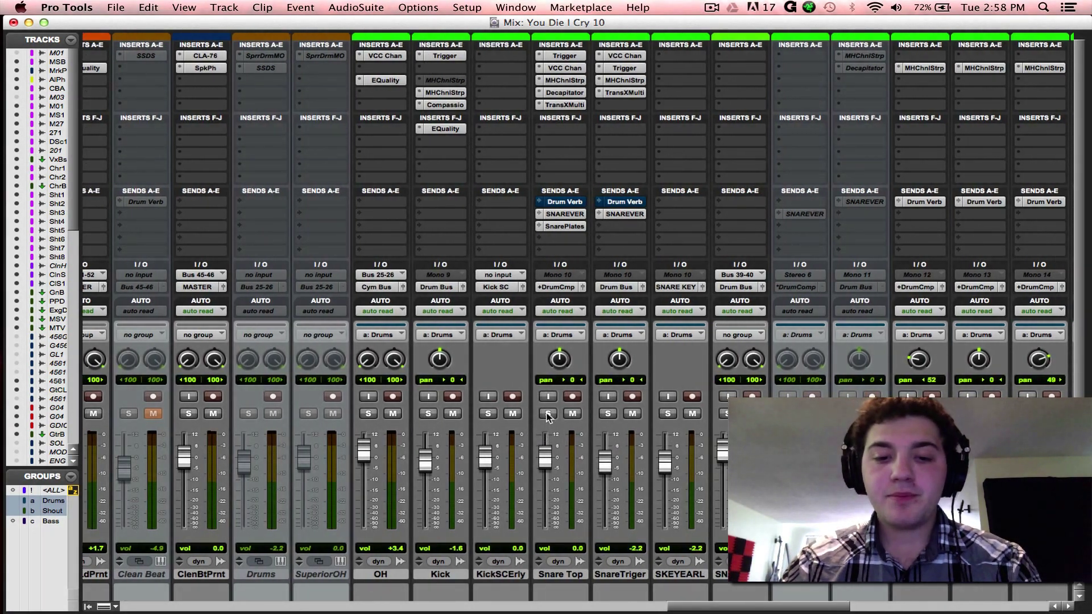
key("super+s")
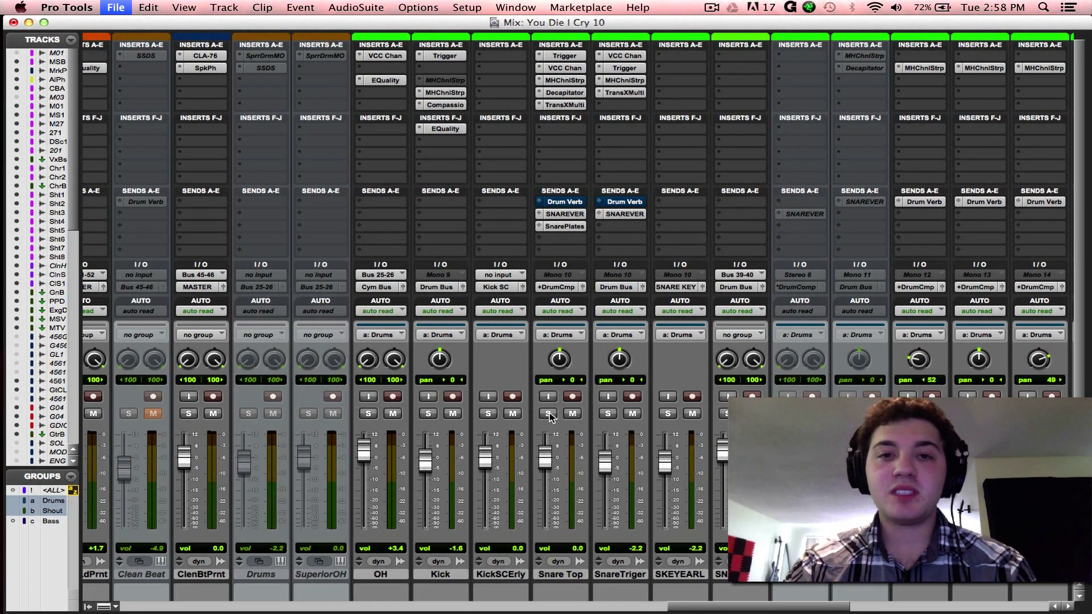
Step: Solo the Snare Top track and review the Snare 11 Z3 and SlateSnare Z3 sample slots in its Trigger plug-in
scroll(595, 417, "right", 3)
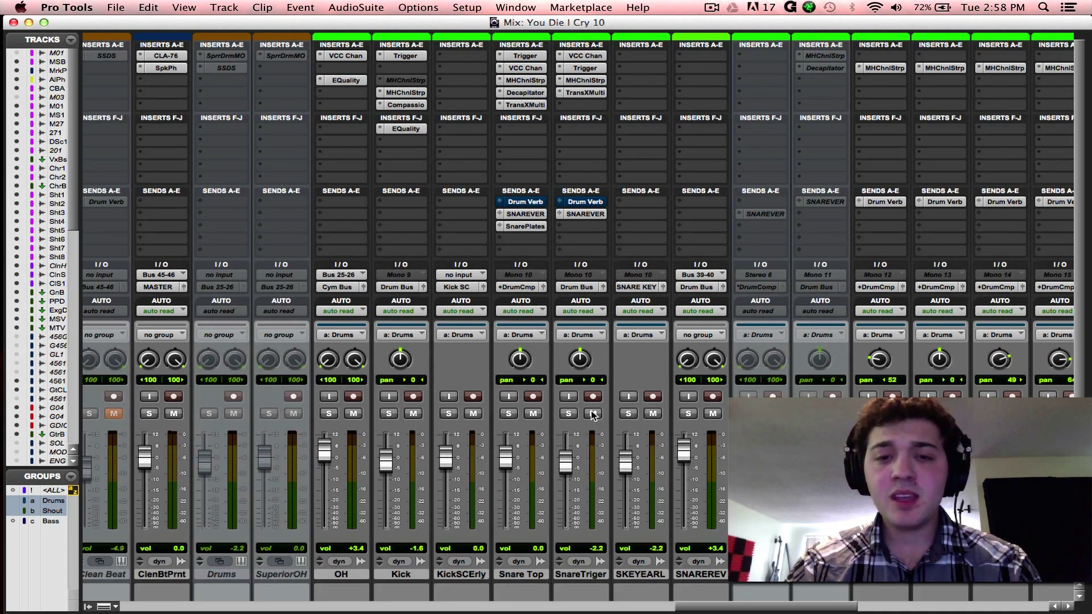
left_click(509, 413)
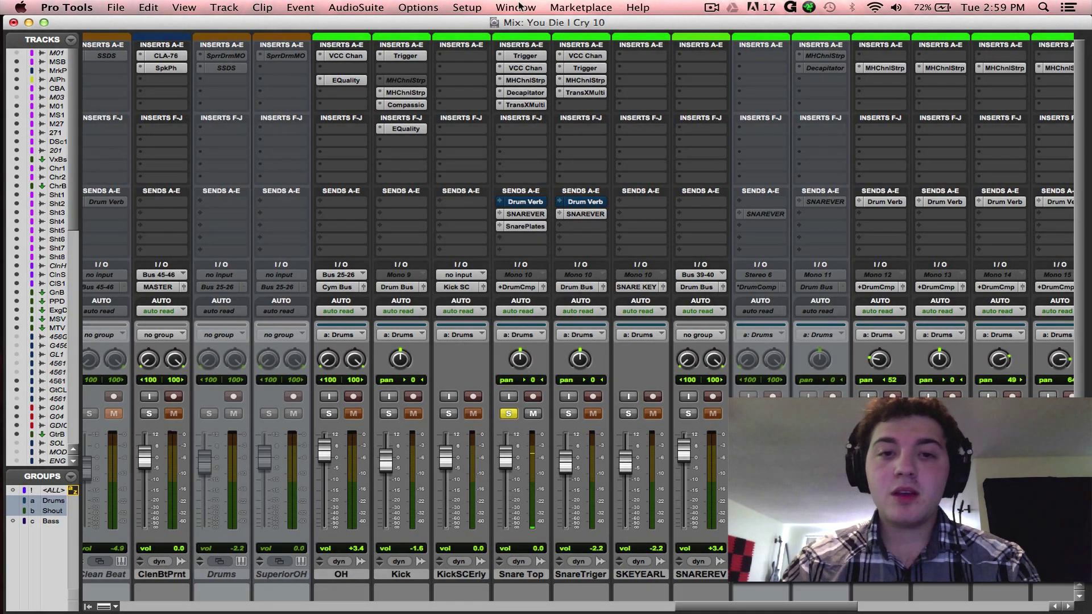
left_click(527, 57)
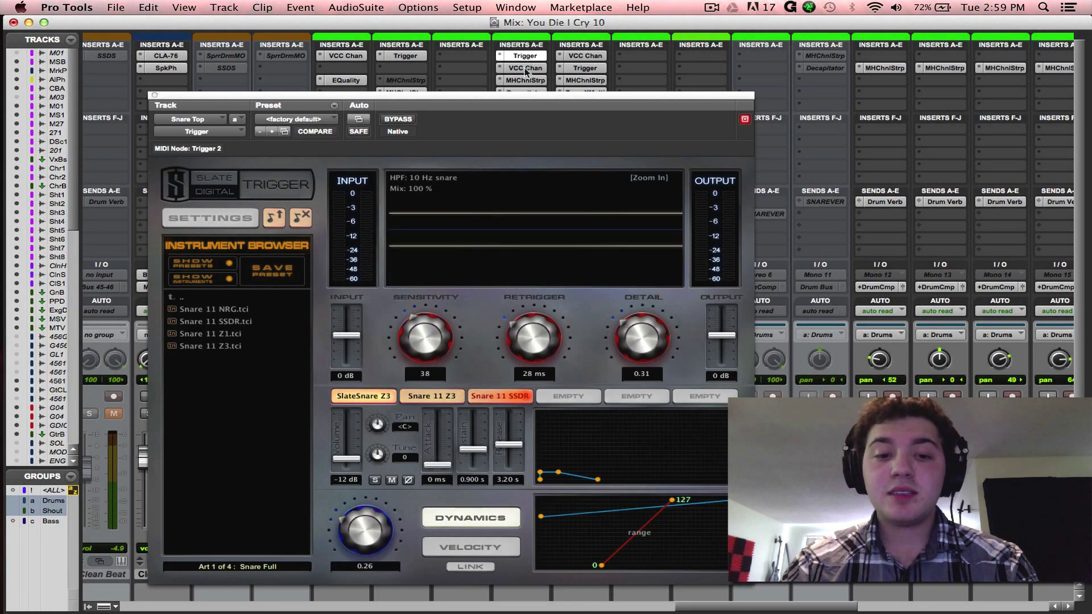
left_click(448, 400)
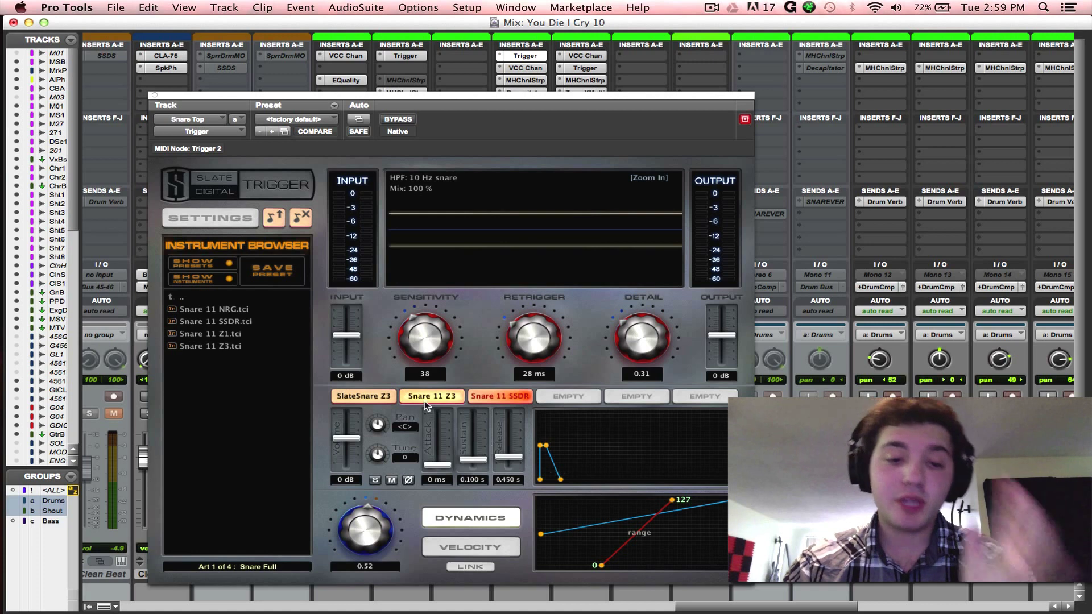
left_click(367, 398)
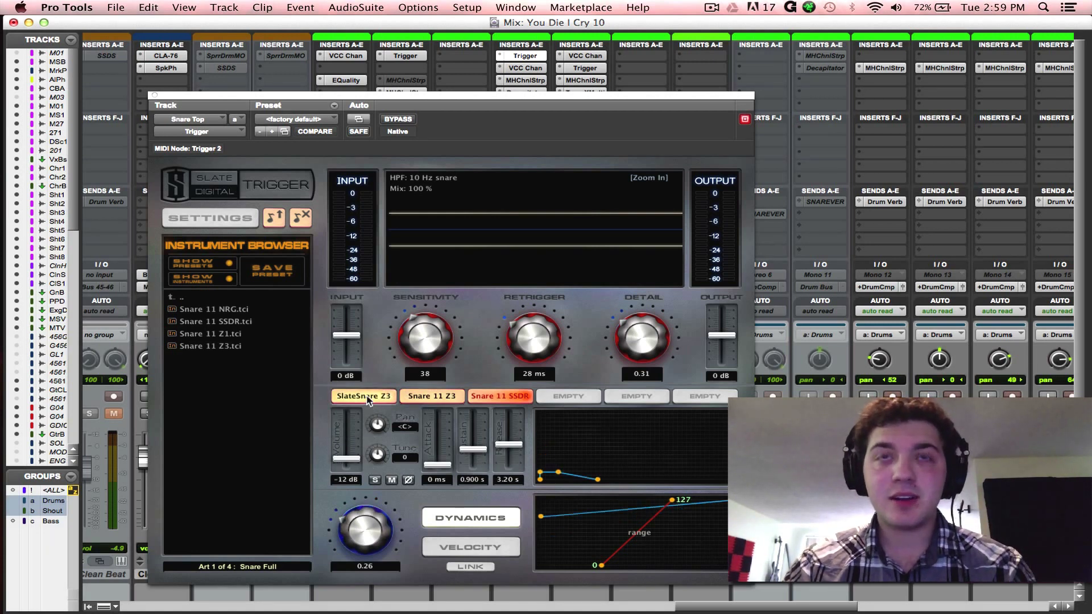
left_click(155, 95)
Step: Review the Snare Top track's Virtual Channel console settings and its ChannelStrip gate, compressor and EQ settings
left_click(524, 69)
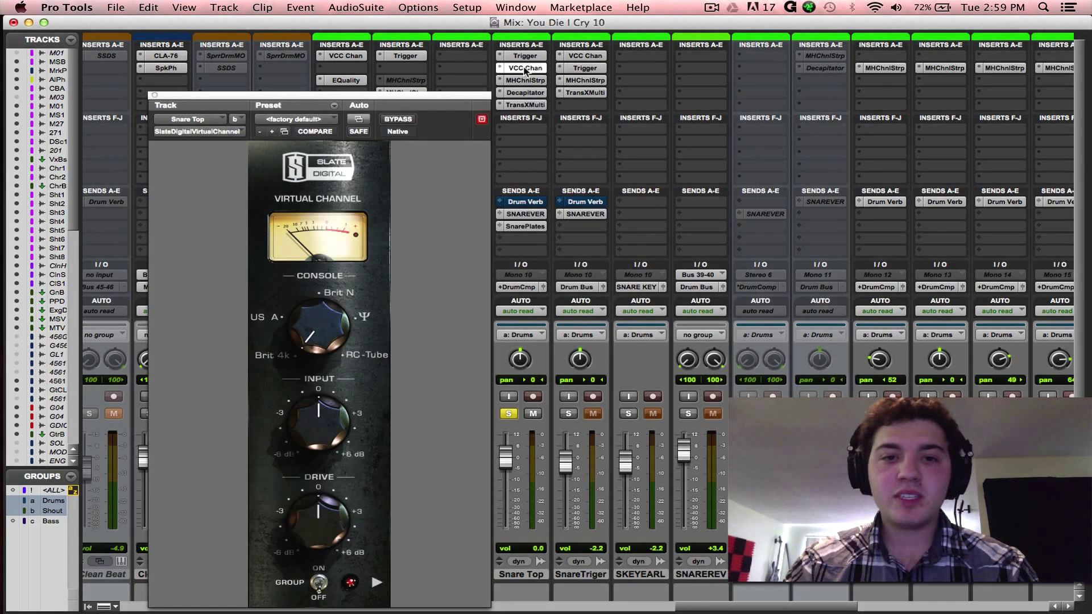
left_click(524, 69)
left_click(525, 80)
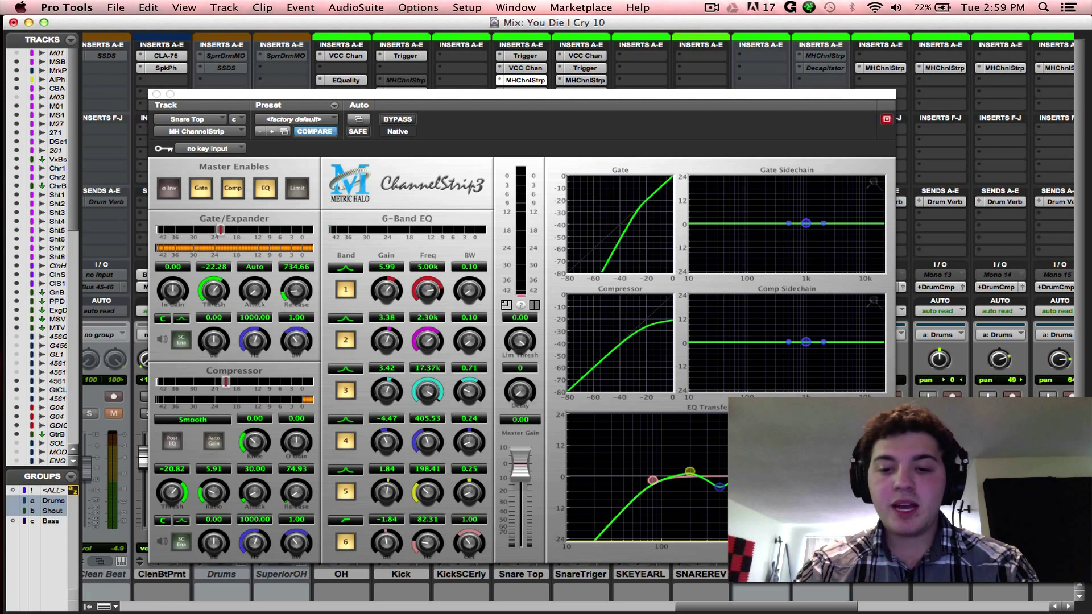
left_click(720, 486)
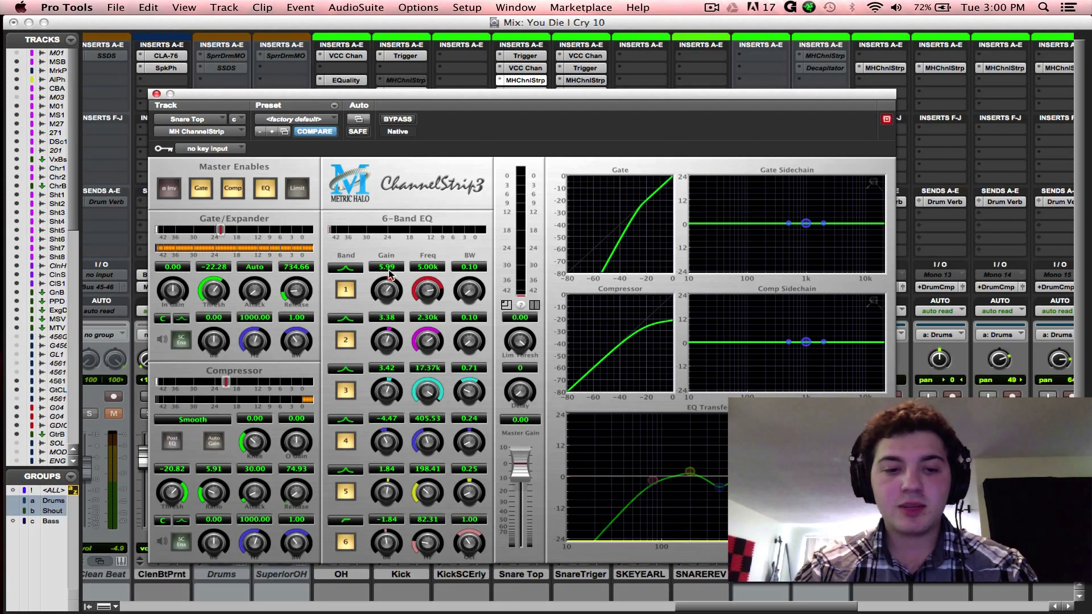
left_click(157, 95)
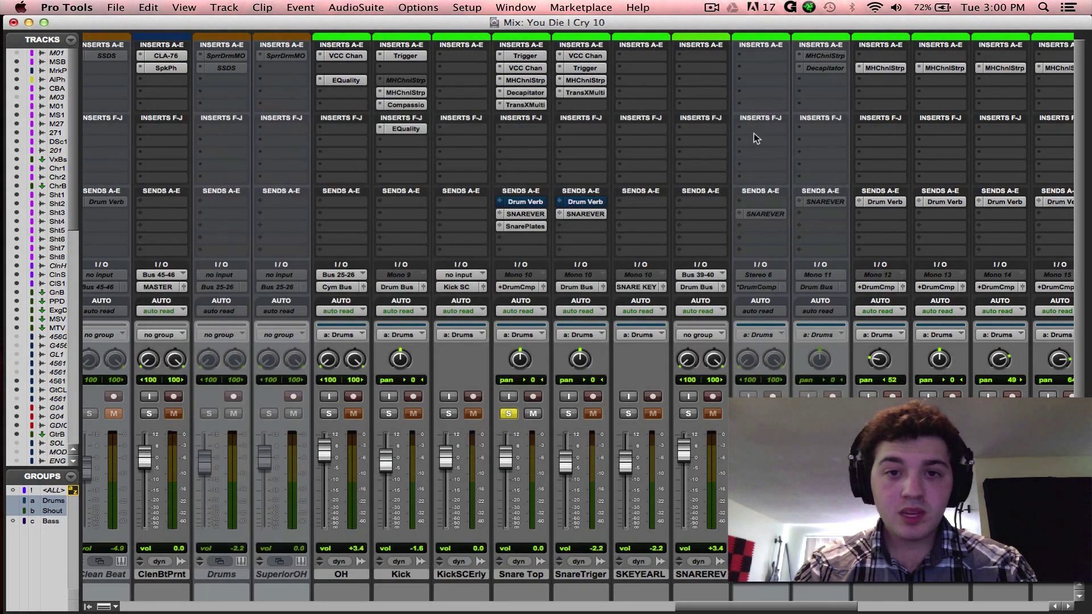
Step: Play the soloed Snare Top, compare its sound with Decapitator bypassed and active, and examine the Decapitator settings
left_click(537, 95)
left_click_drag(513, 96, 923, 139)
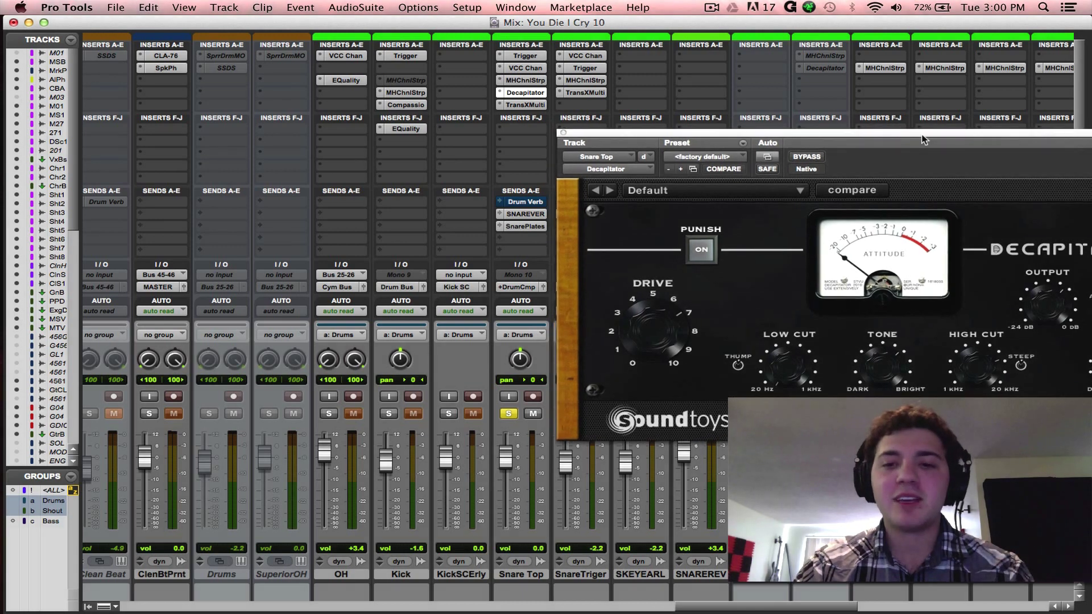
key("space")
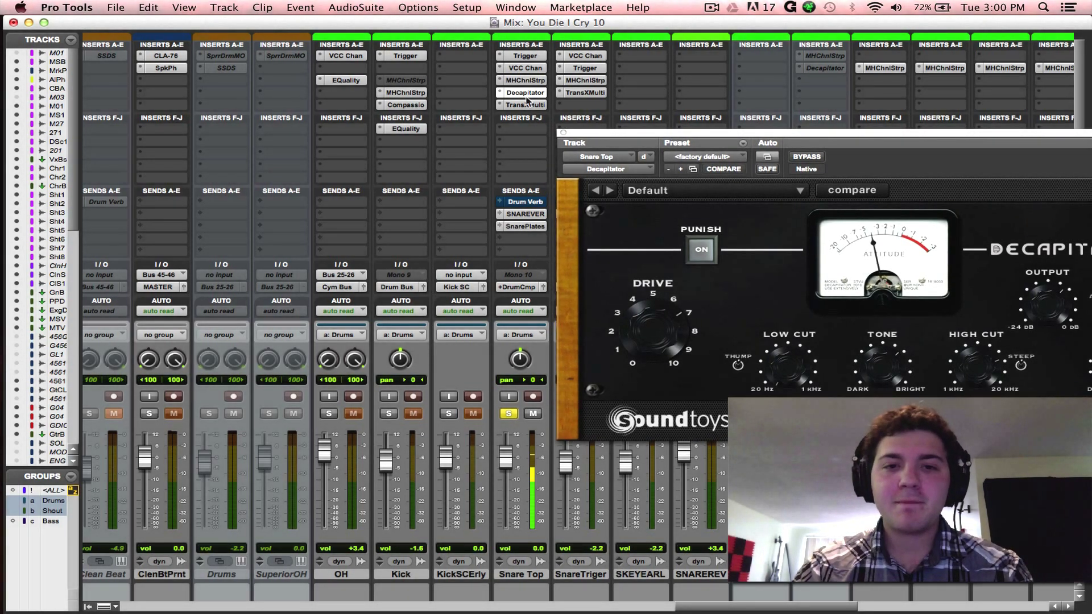
left_click(807, 157)
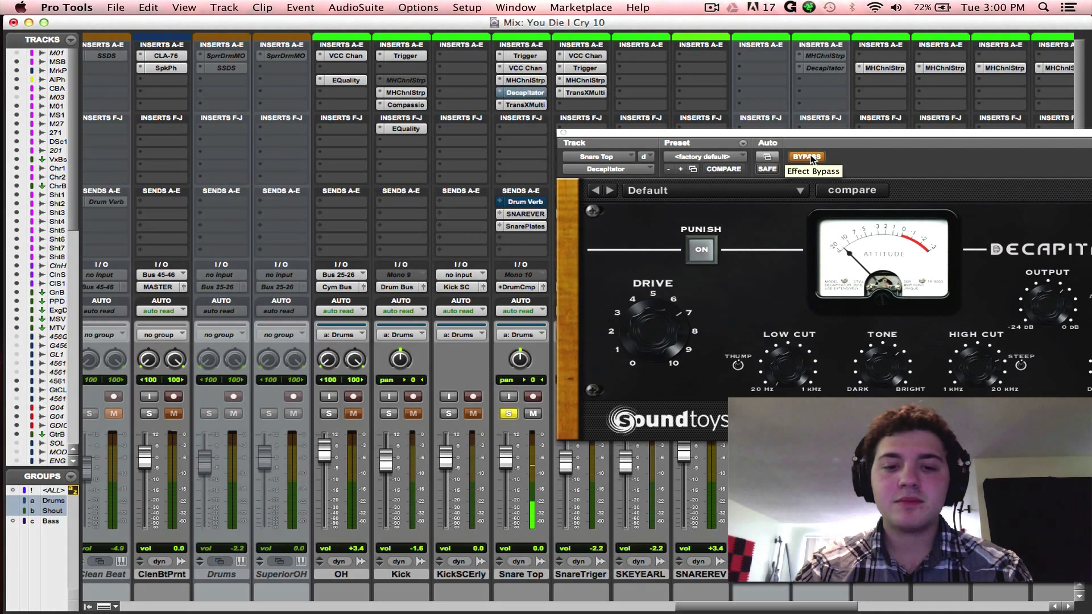
left_click(809, 157)
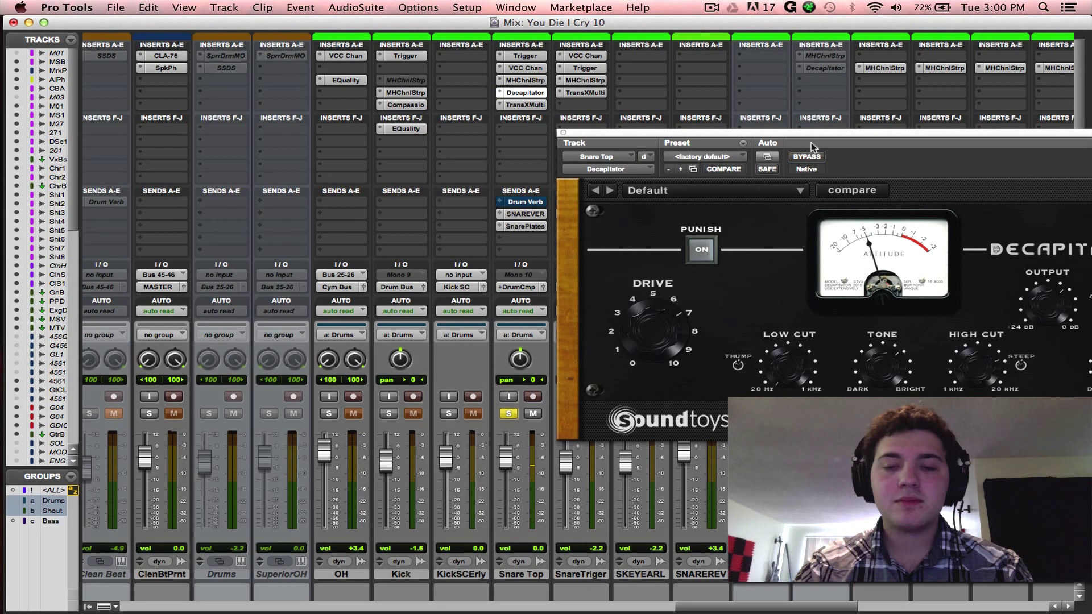
left_click_drag(817, 131, 703, 119)
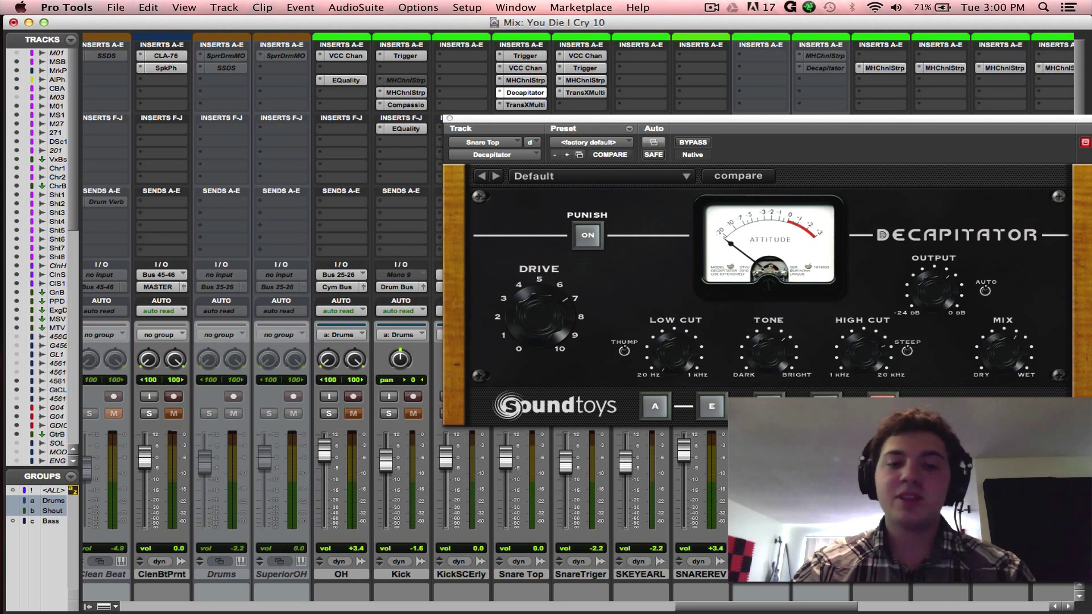
left_click(449, 119)
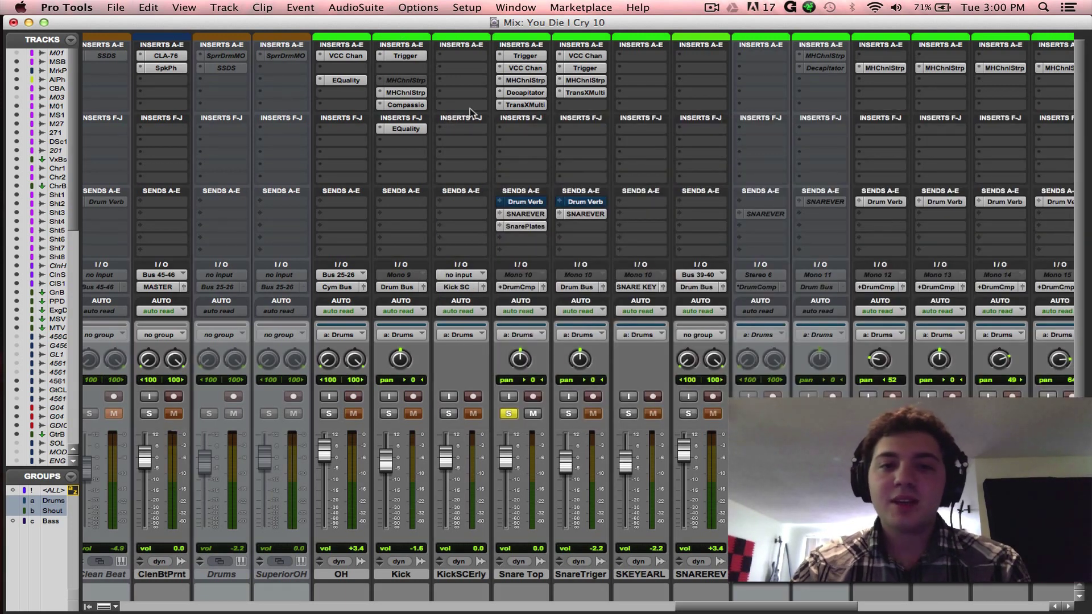
left_click(535, 94)
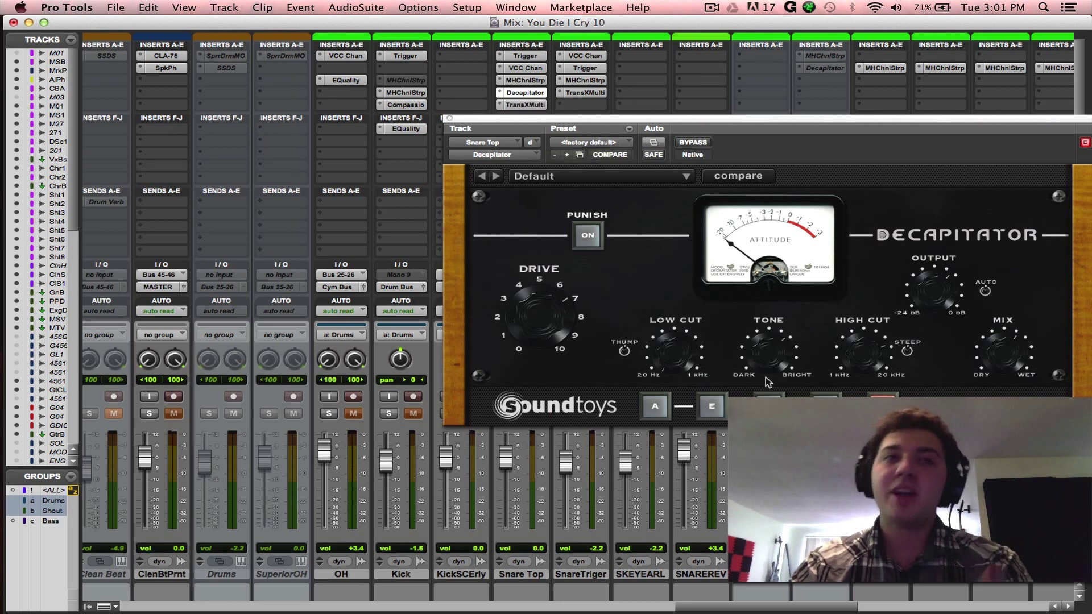
left_click(449, 120)
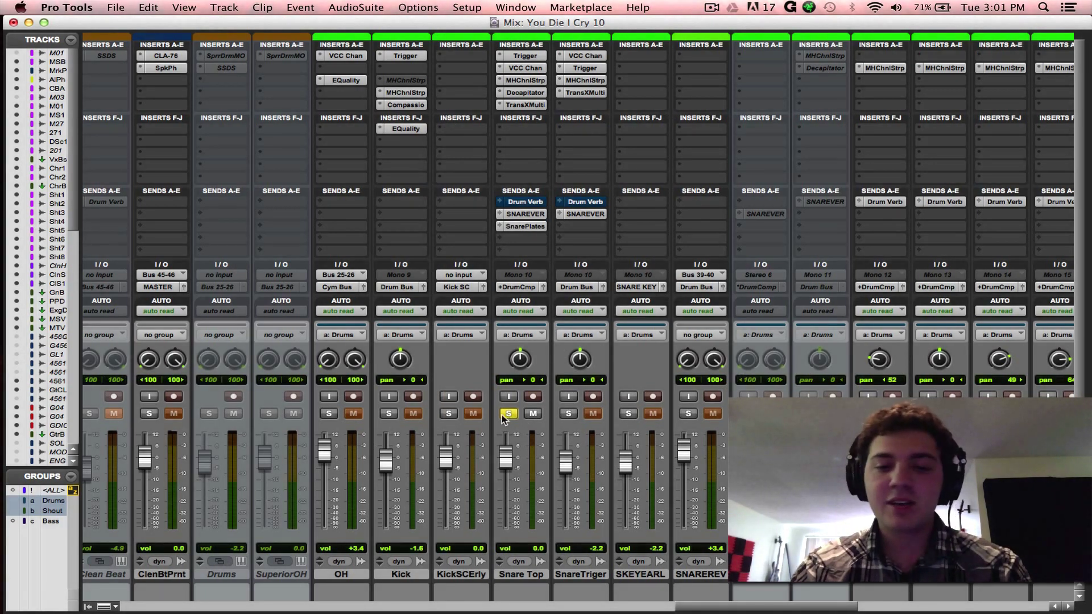
Step: Switch the solo from Snare Top to the Snare Trigger track and review its Trigger plug-in's snare samples during playback
scroll(563, 418, "right", 2)
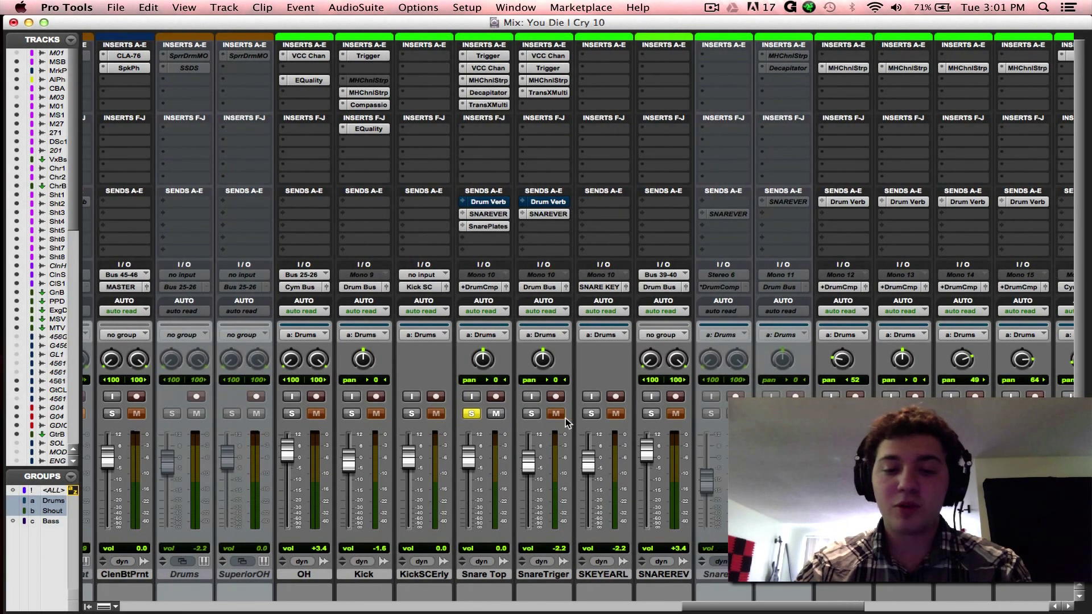
scroll(533, 420, "right", 2)
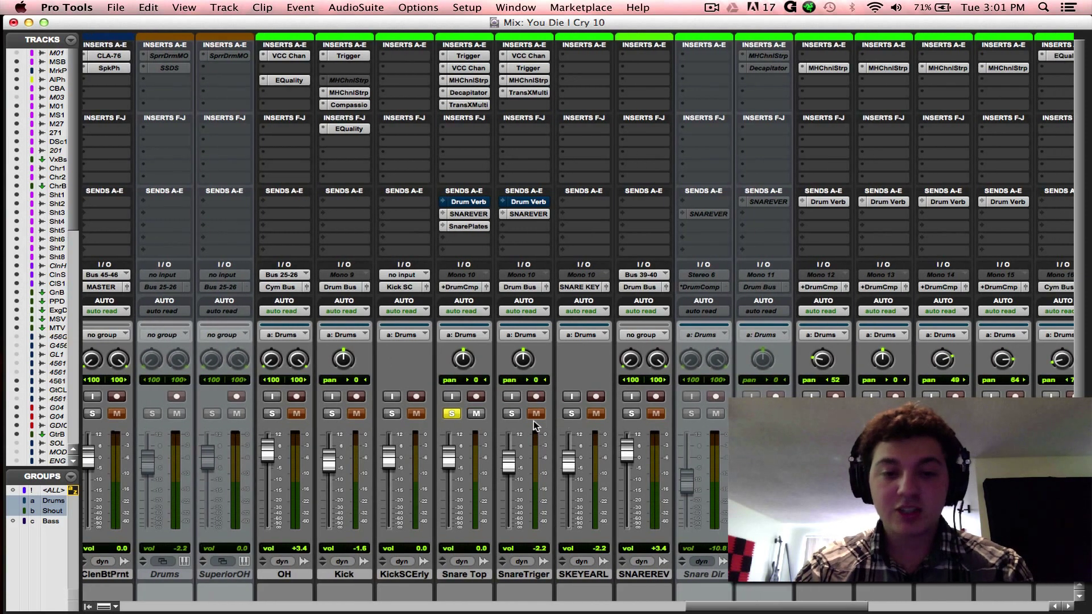
scroll(506, 426, "right", 1)
left_click(461, 414)
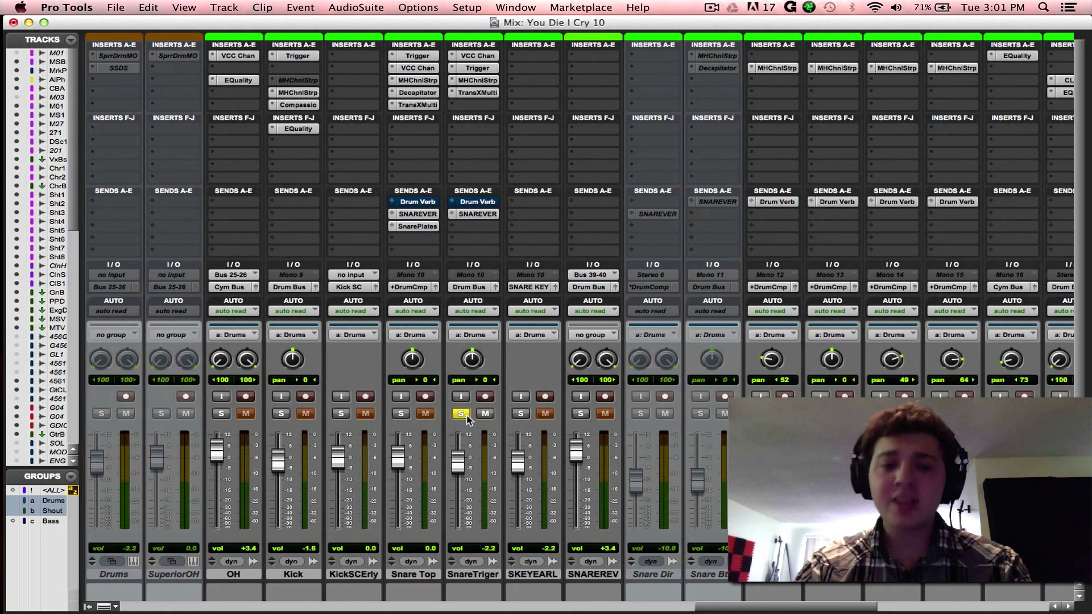
left_click(482, 68)
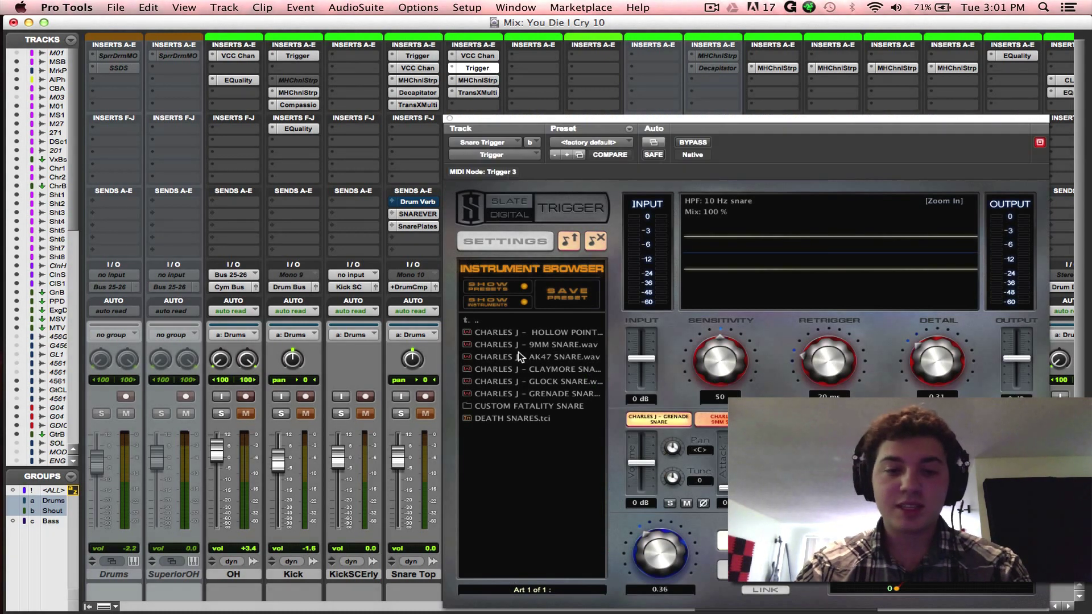
left_click_drag(547, 120, 597, 93)
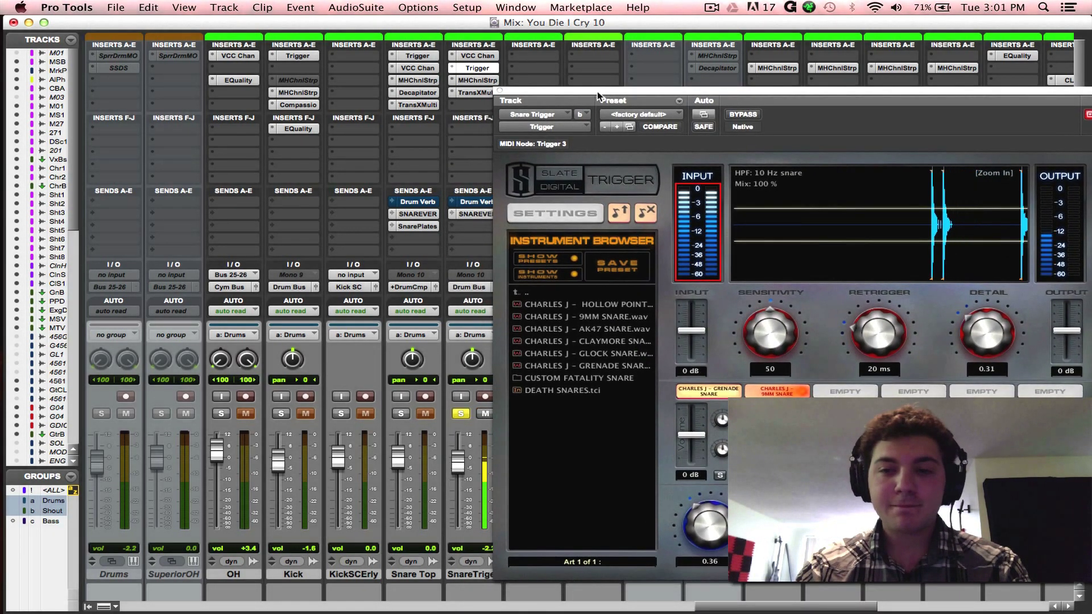
left_click(499, 91)
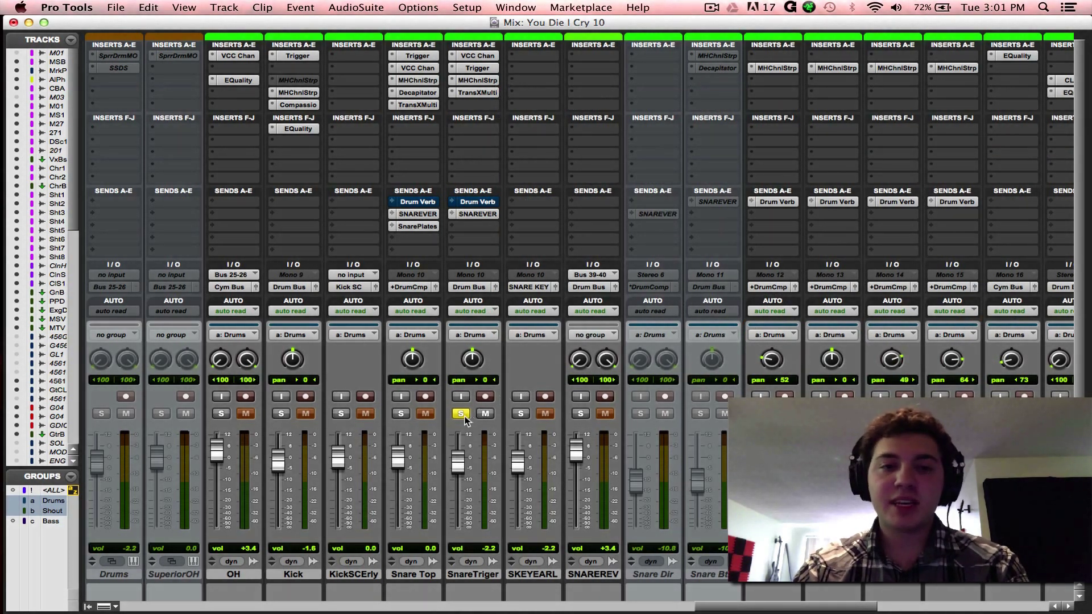
Step: Review the Trans-X Multi settings on the Snare Top and Snare Trigger tracks, and clear the Snare Trigger solo
left_click(432, 106)
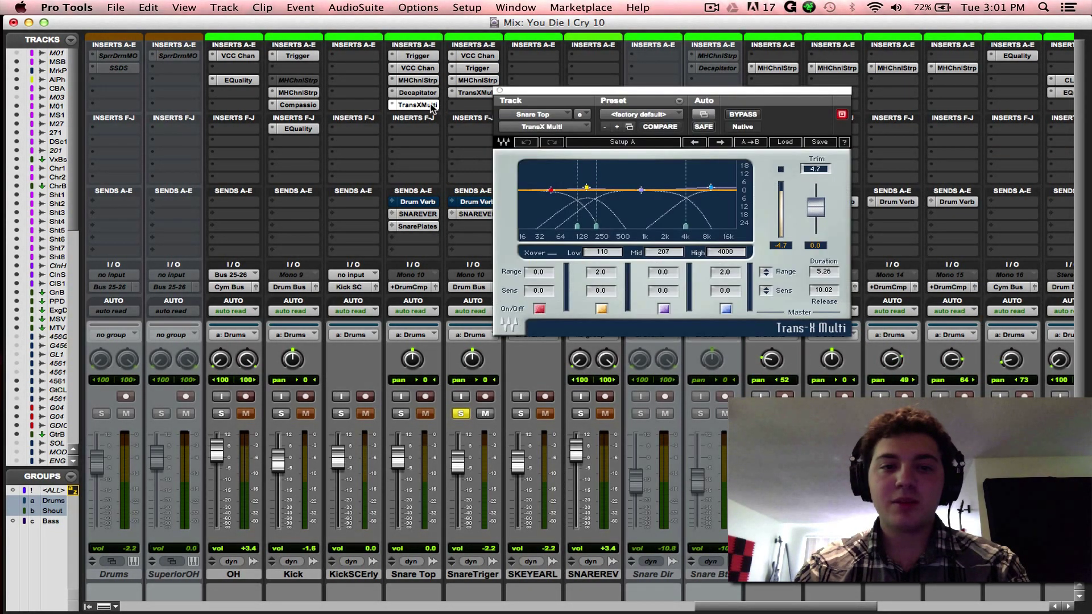
left_click(475, 94)
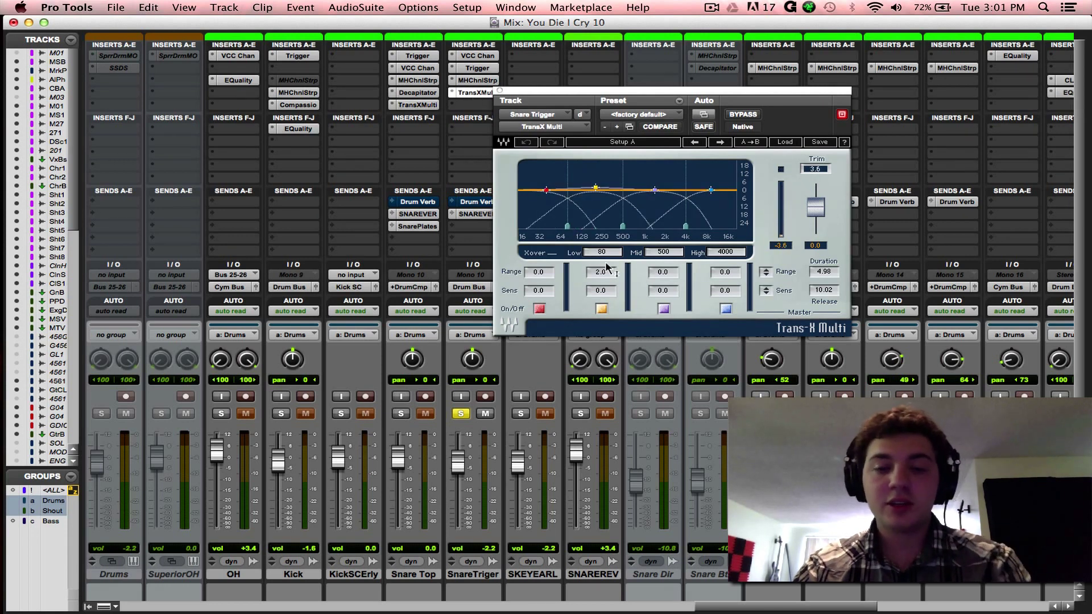
left_click(500, 91)
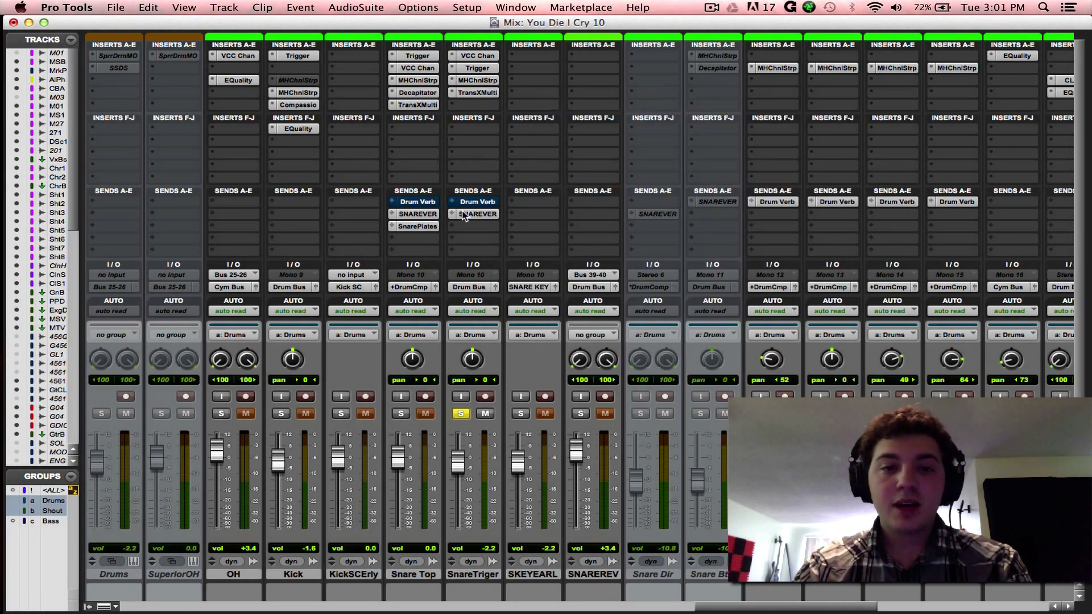
left_click(461, 414)
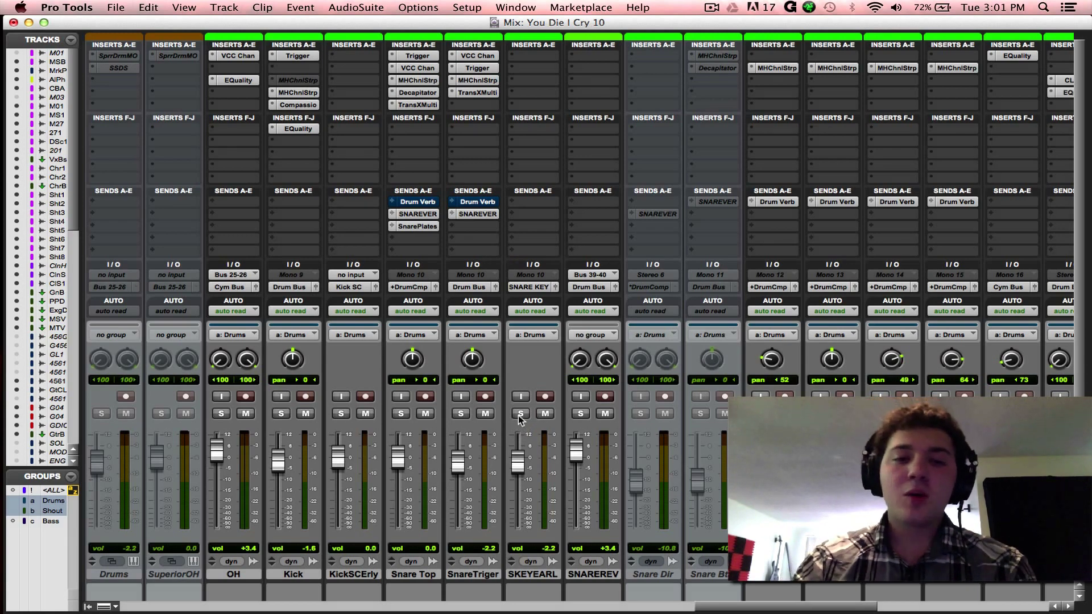
Step: Open the Gtr Bus track's C6-SideChain and examine its external side-chain bands keyed from SNARE KEY
scroll(521, 419, "left", 15)
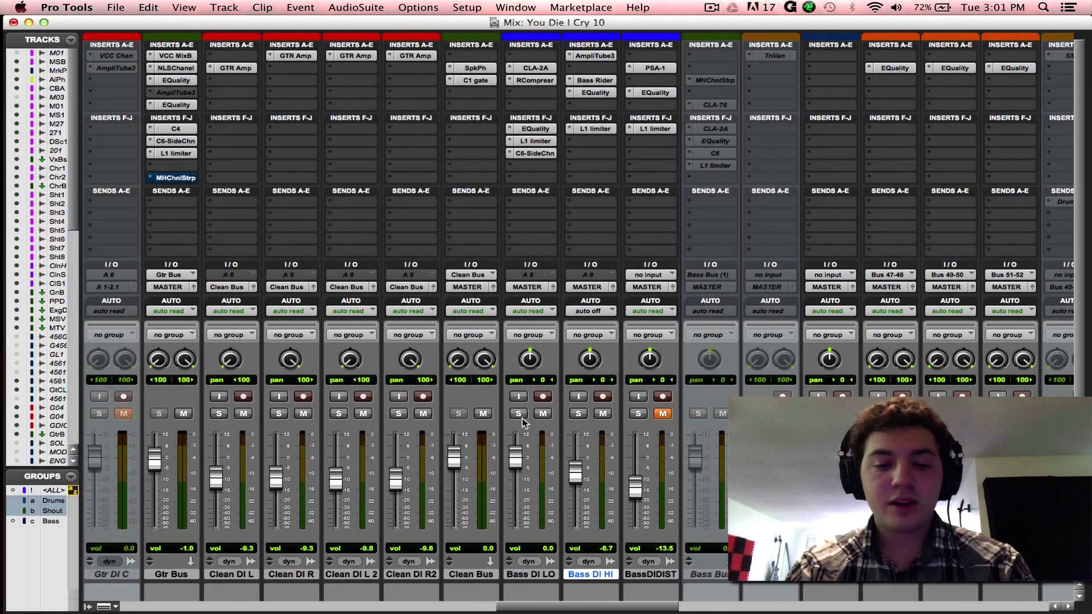
scroll(522, 418, "left", 6)
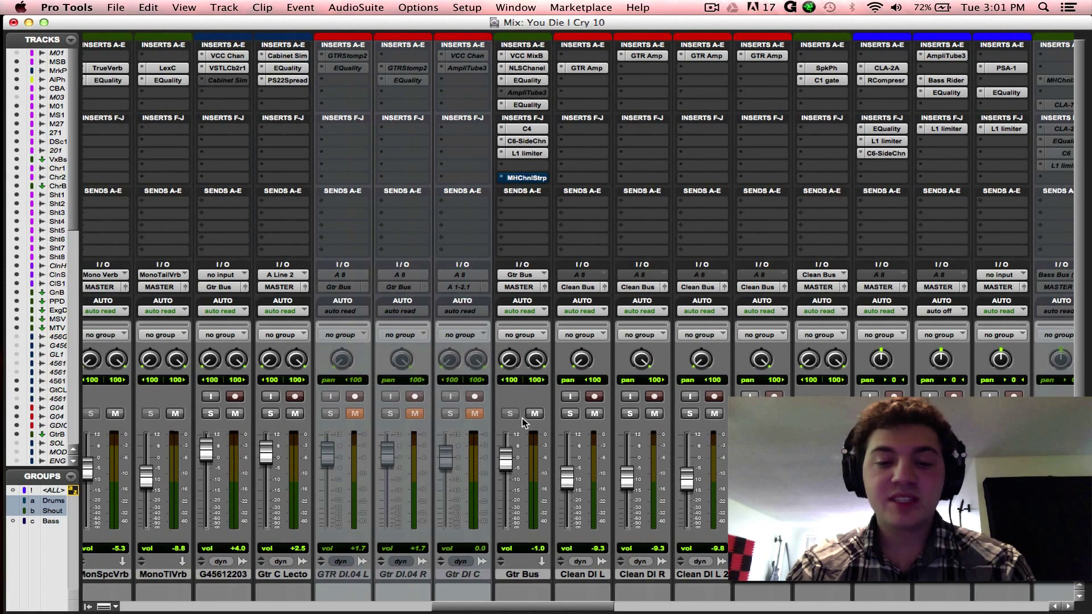
scroll(522, 418, "left", 15)
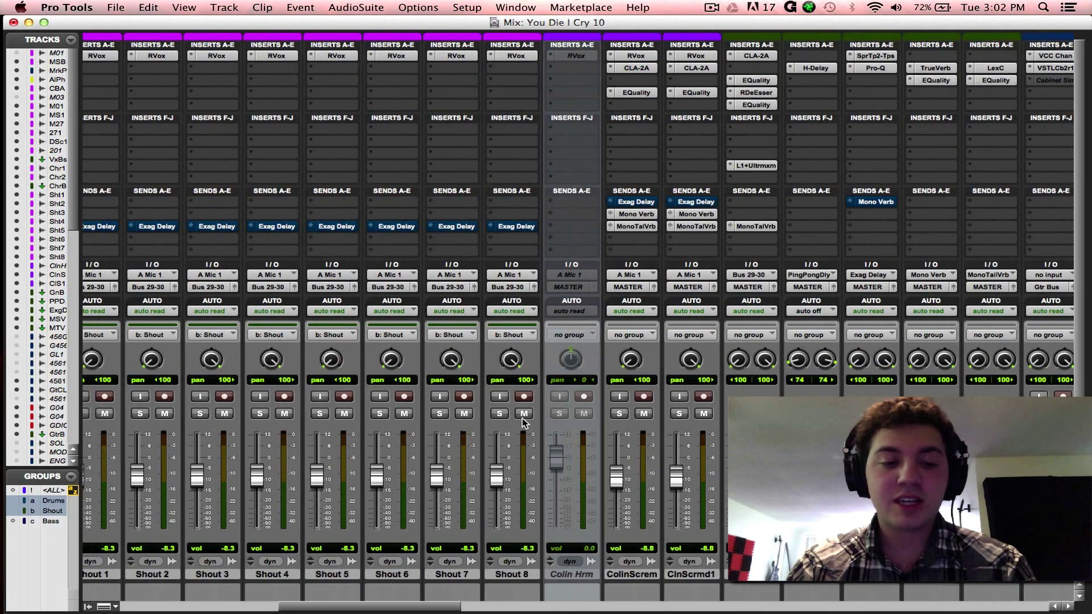
scroll(522, 418, "right", 15)
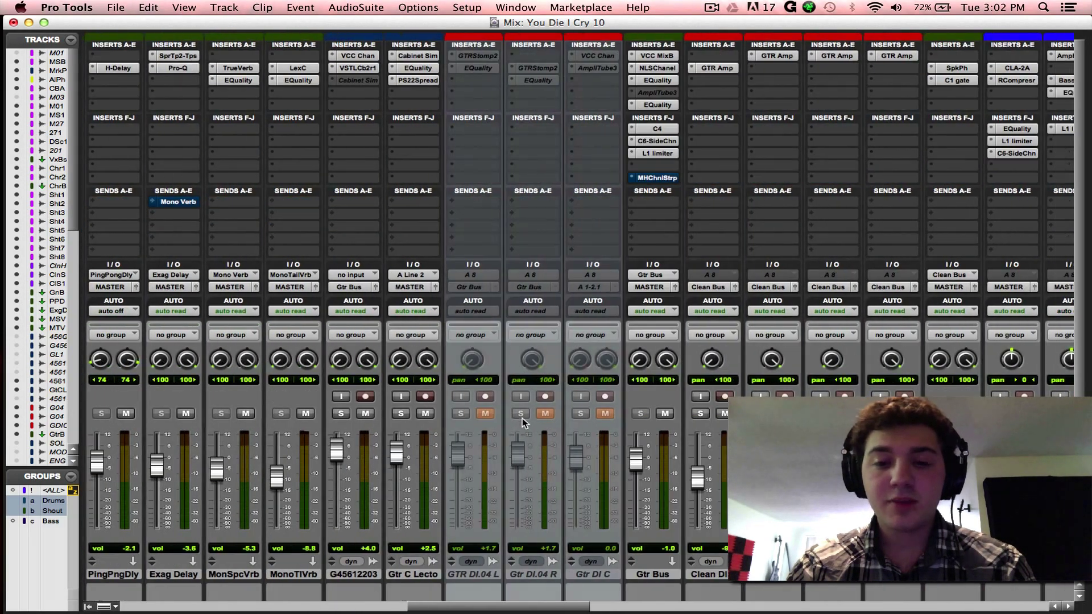
scroll(522, 418, "right", 2)
left_click(641, 141)
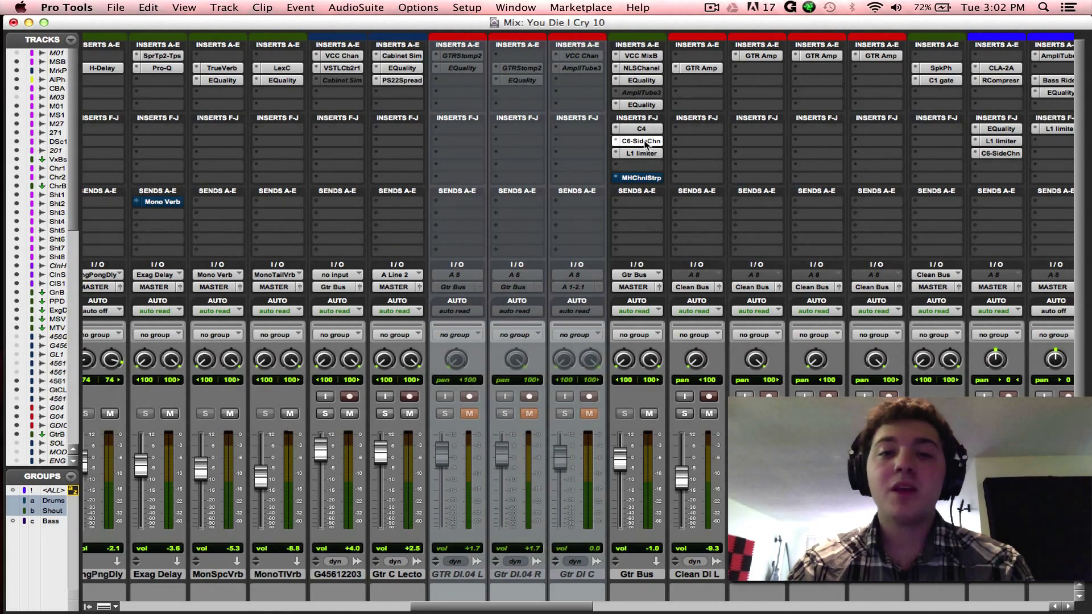
left_click_drag(679, 89, 509, 82)
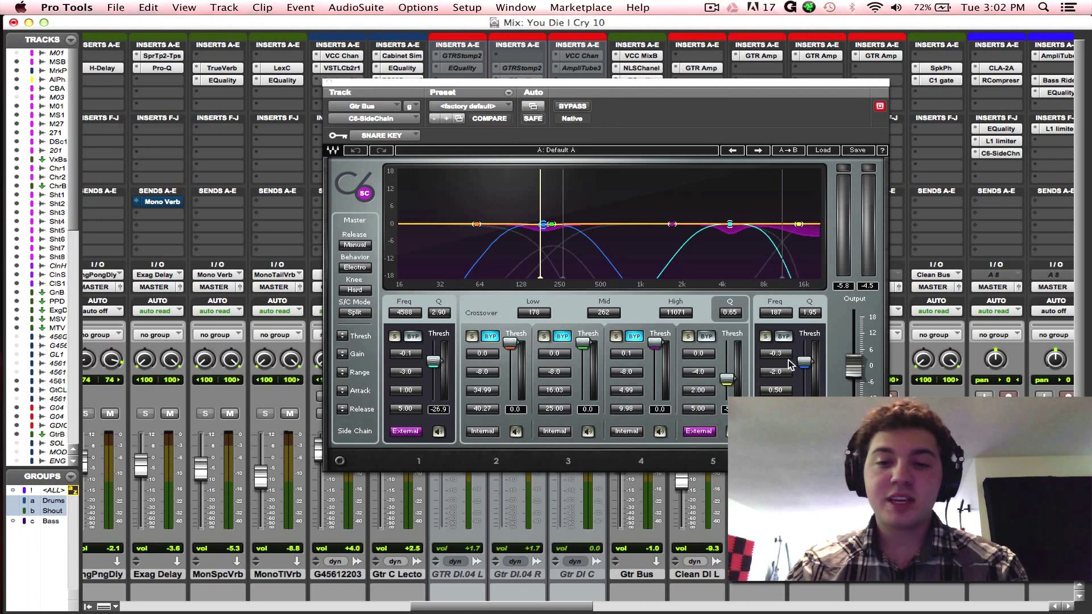
left_click(775, 312)
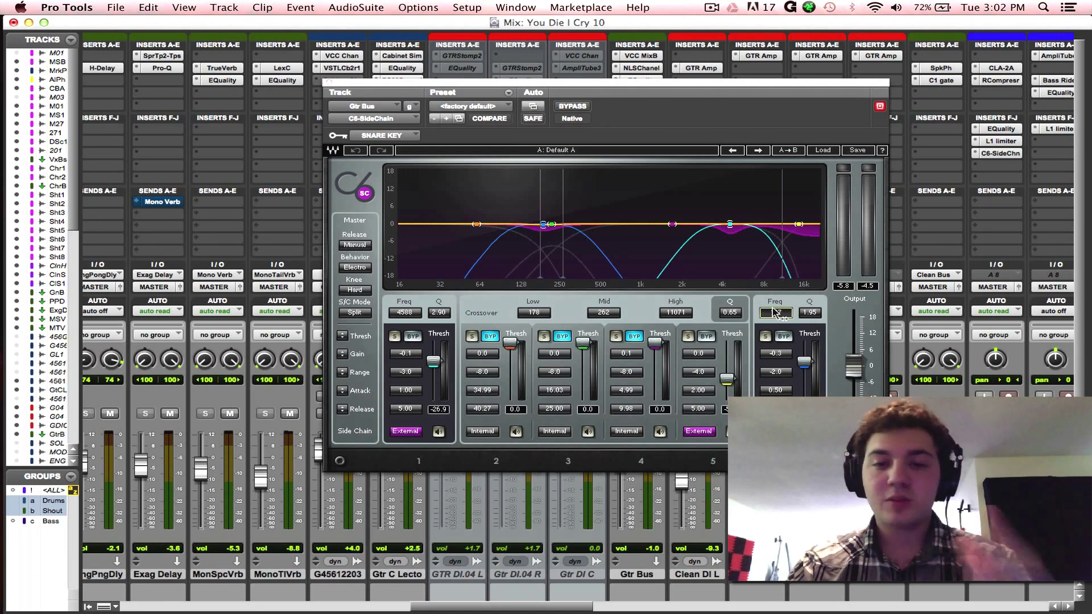
left_click(735, 228)
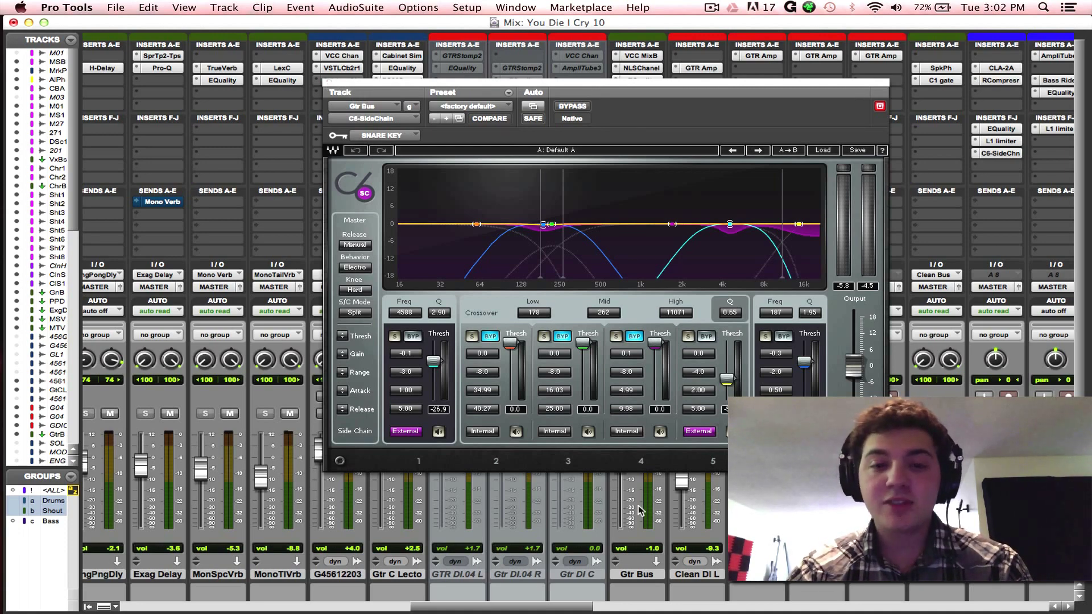
Step: Review the Gtr Bus C6-SideChain's sixth-band threshold and attack alongside the snare tracks, and close the plug-in
scroll(719, 529, "right", 10)
scroll(719, 529, "right", 9)
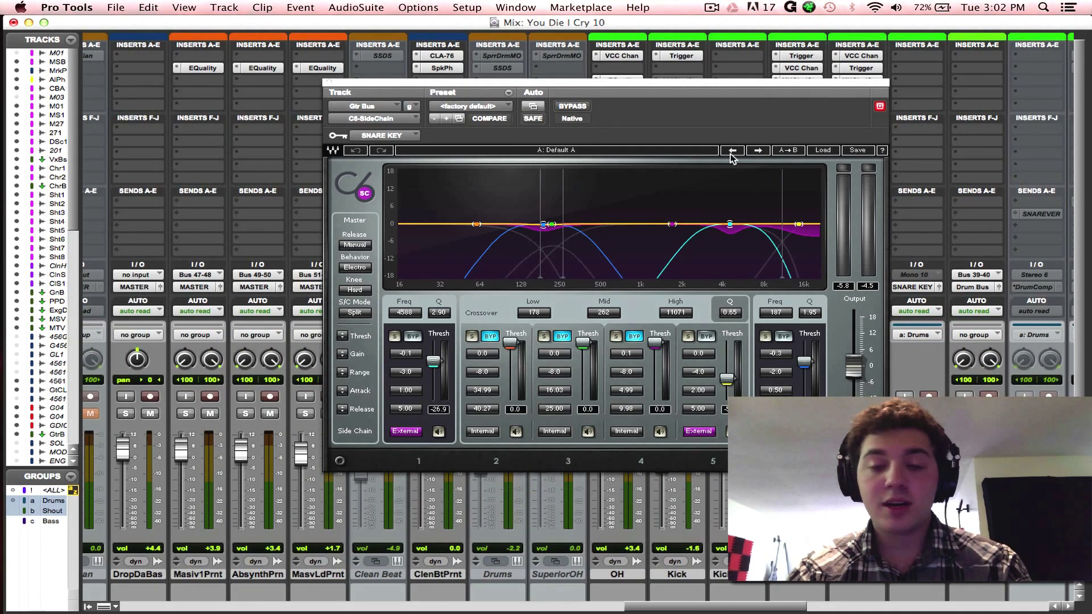
left_click_drag(724, 82, 532, 98)
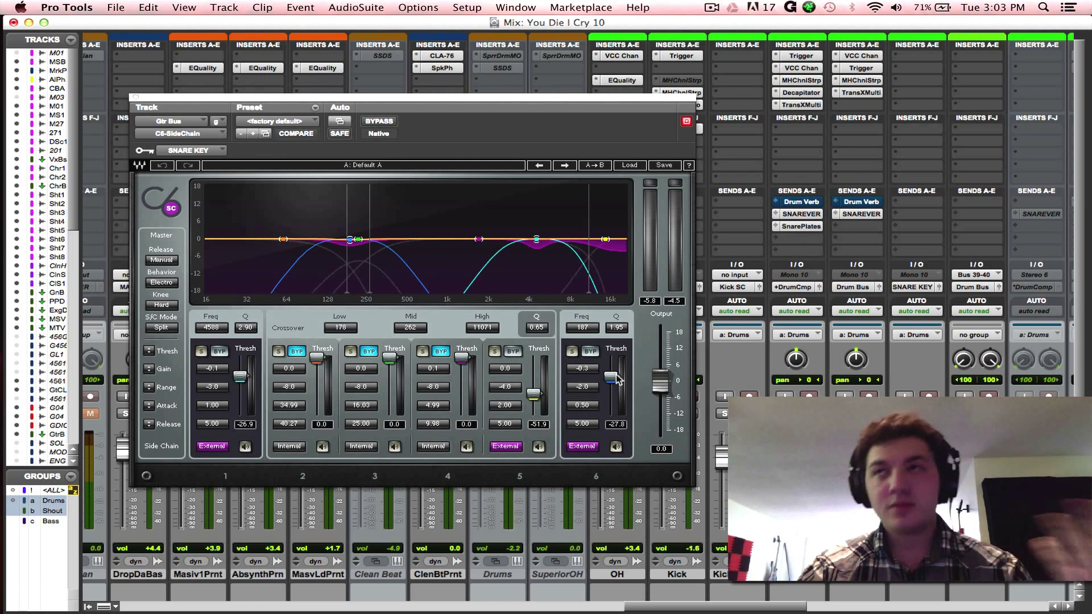
left_click(580, 406)
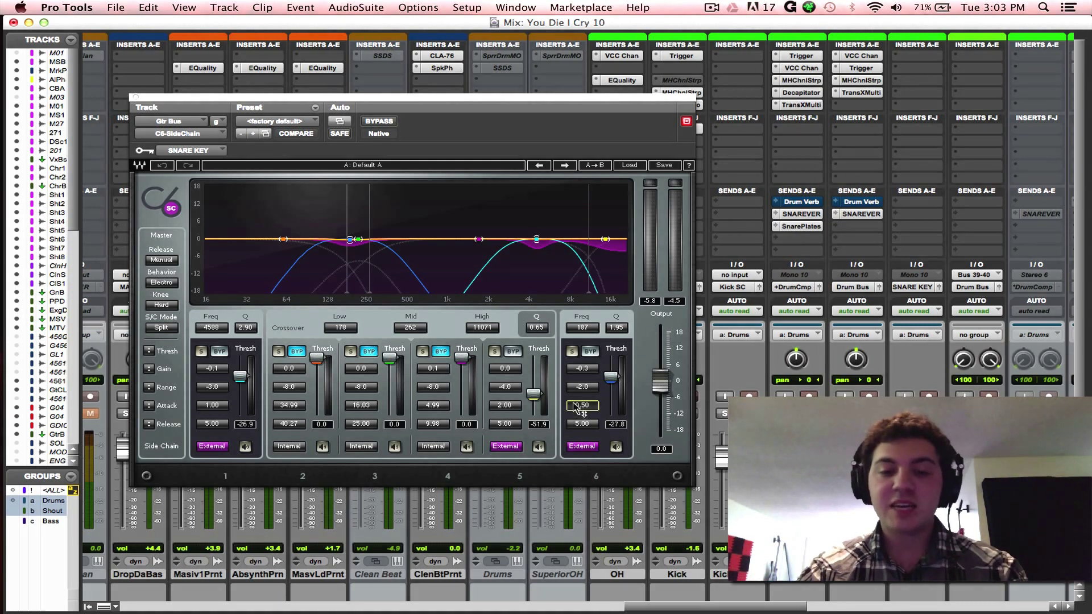
left_click(136, 97)
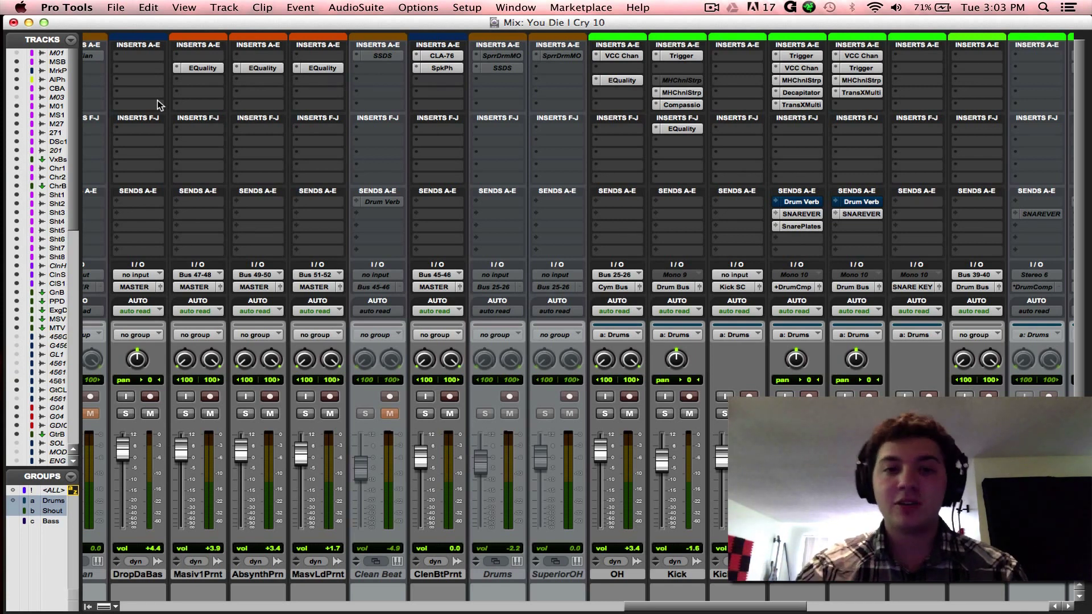
Step: Save the mix session
scroll(487, 239, "down", 1)
scroll(487, 239, "right", 10)
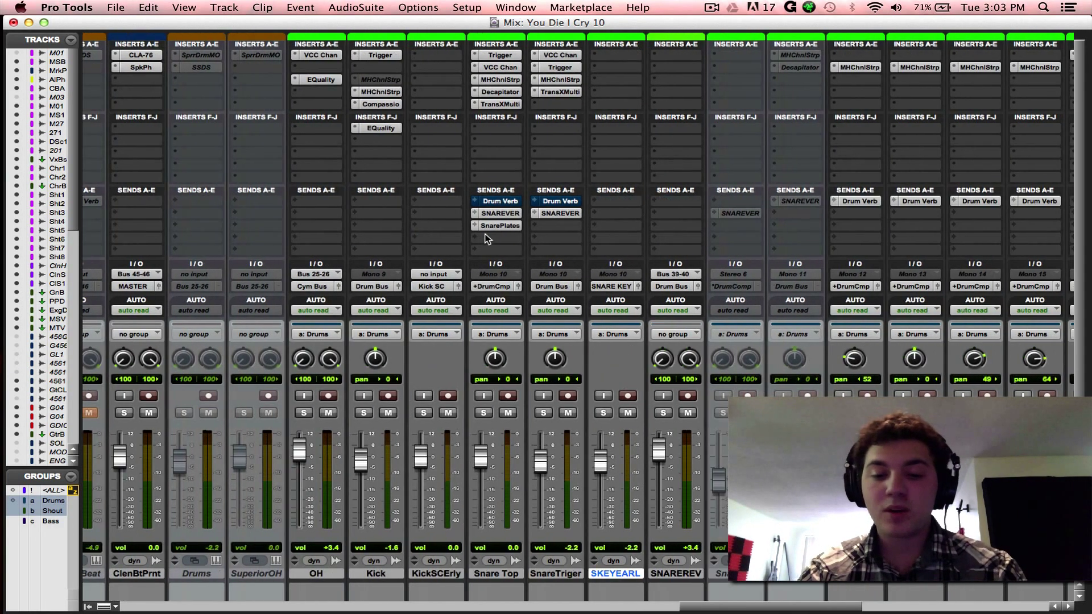
key("super+s")
Step: Review the Tom 1 track's ChannelStrip gate, compressor and EQ settings
scroll(502, 240, "right", 9)
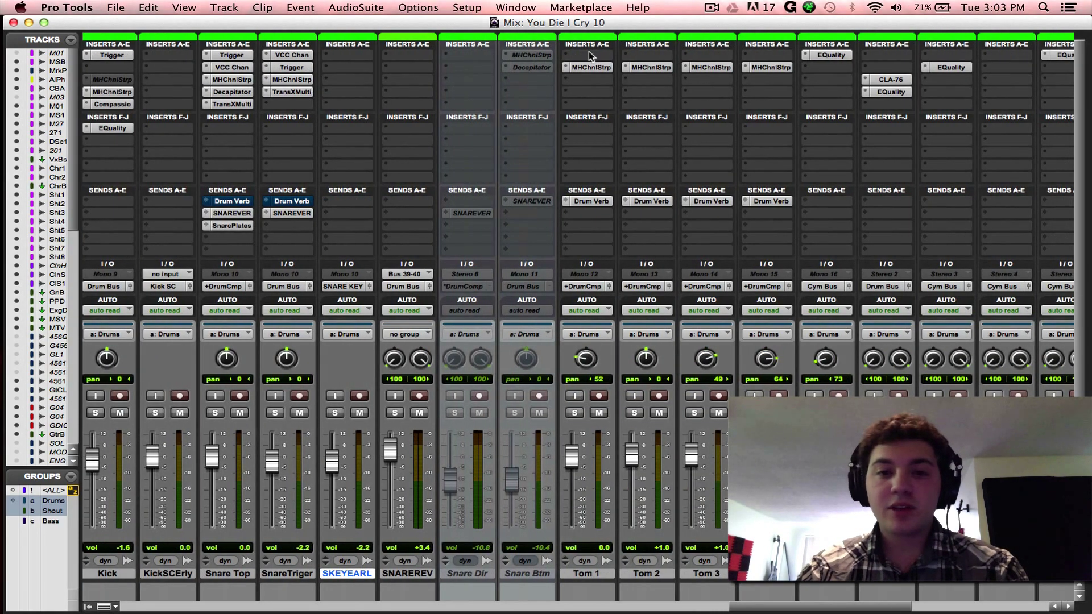
left_click(590, 67)
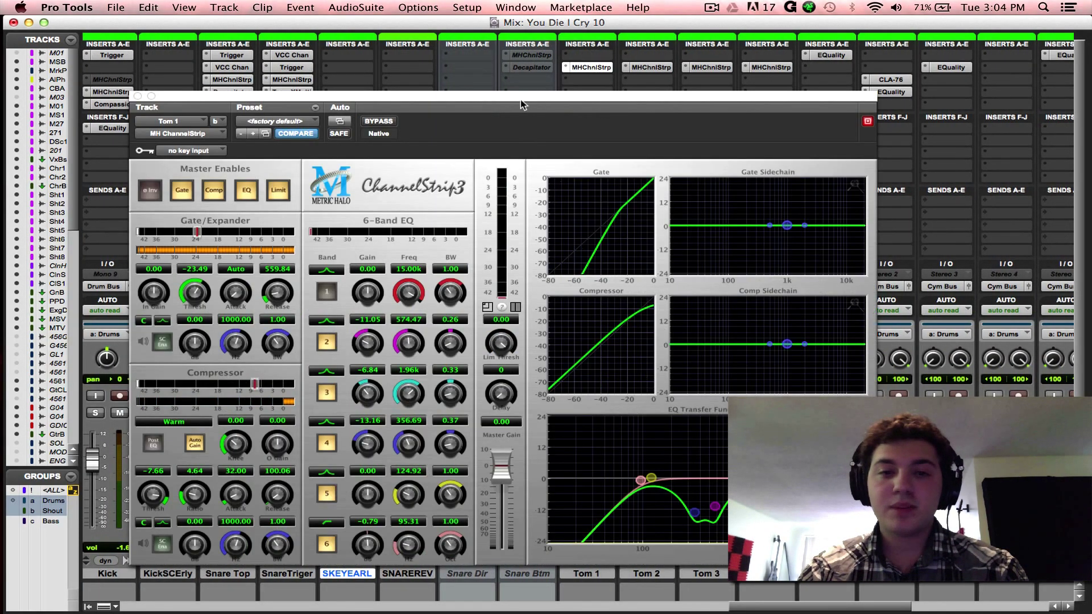
left_click_drag(521, 104, 517, 77)
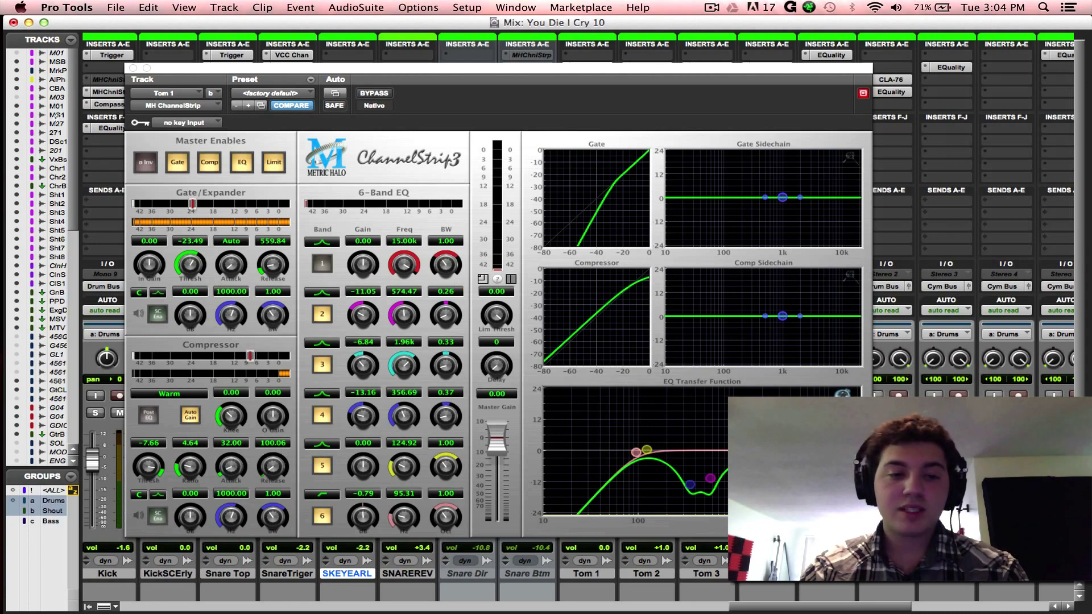
left_click(133, 67)
Step: Review the EQuality curves on the China and Ride cymbal tracks
scroll(654, 401, "right", 6)
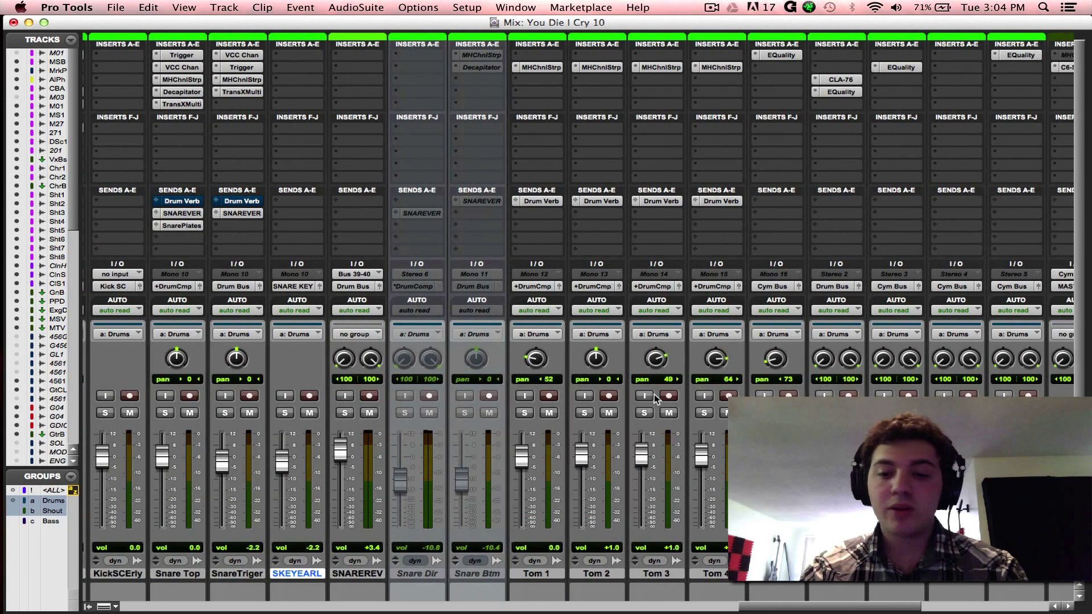
scroll(512, 396, "right", 5)
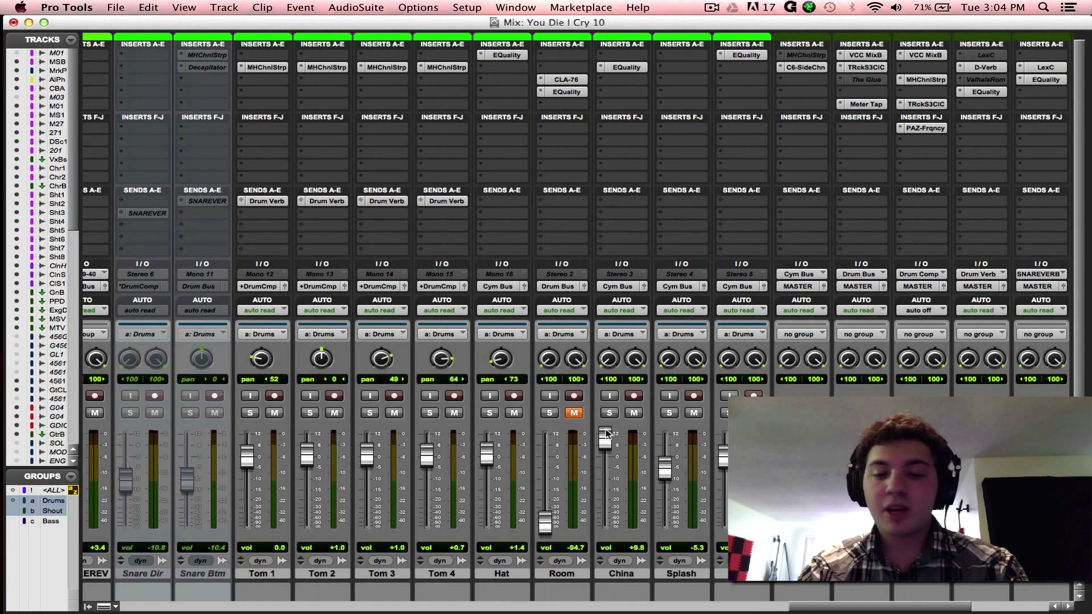
scroll(608, 434, "right", 6)
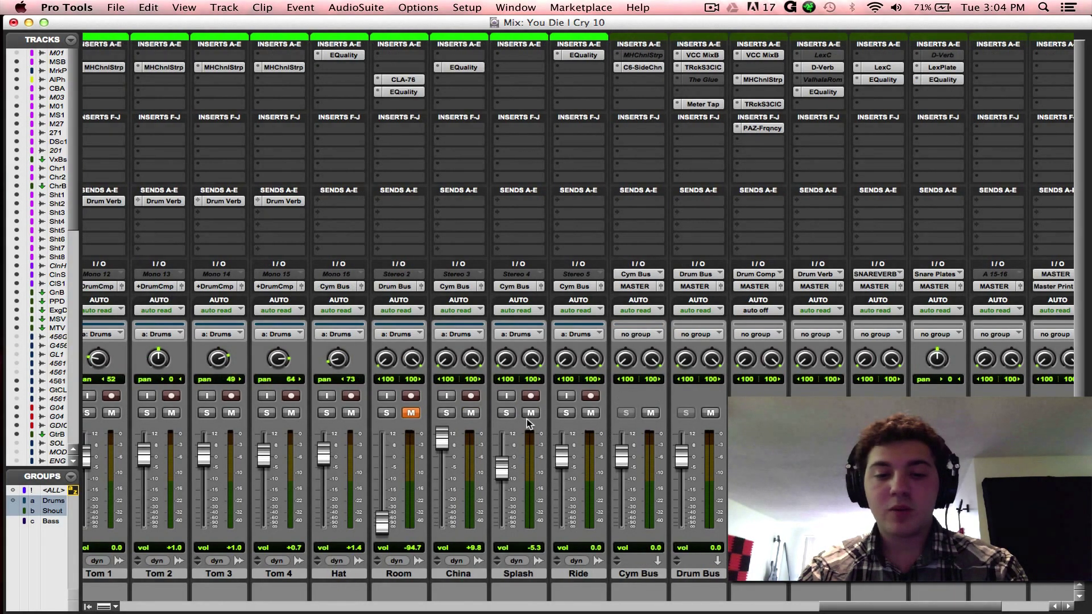
left_click(461, 67)
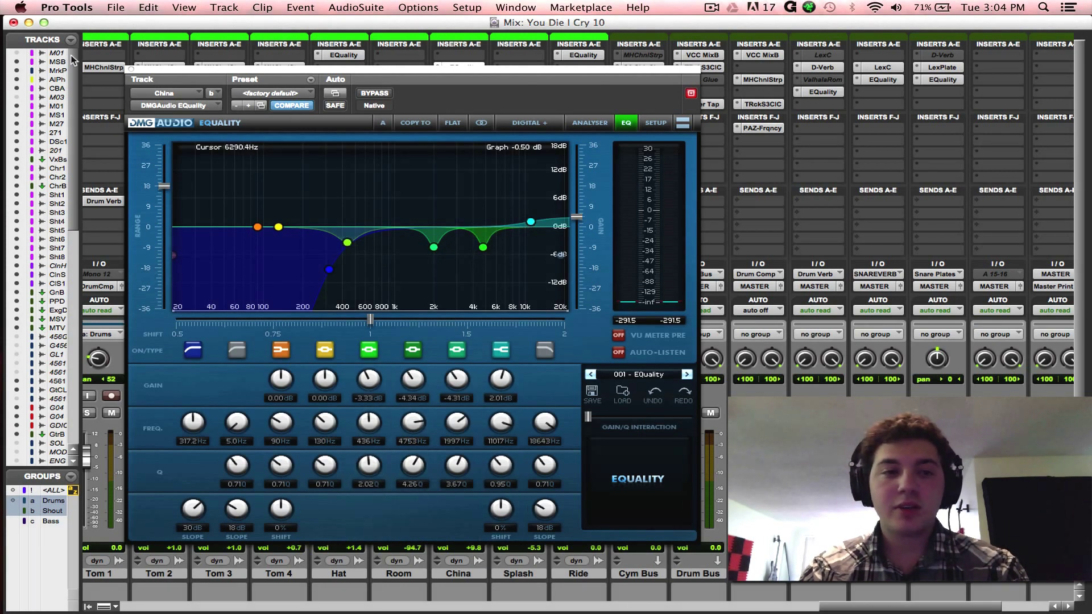
left_click(131, 69)
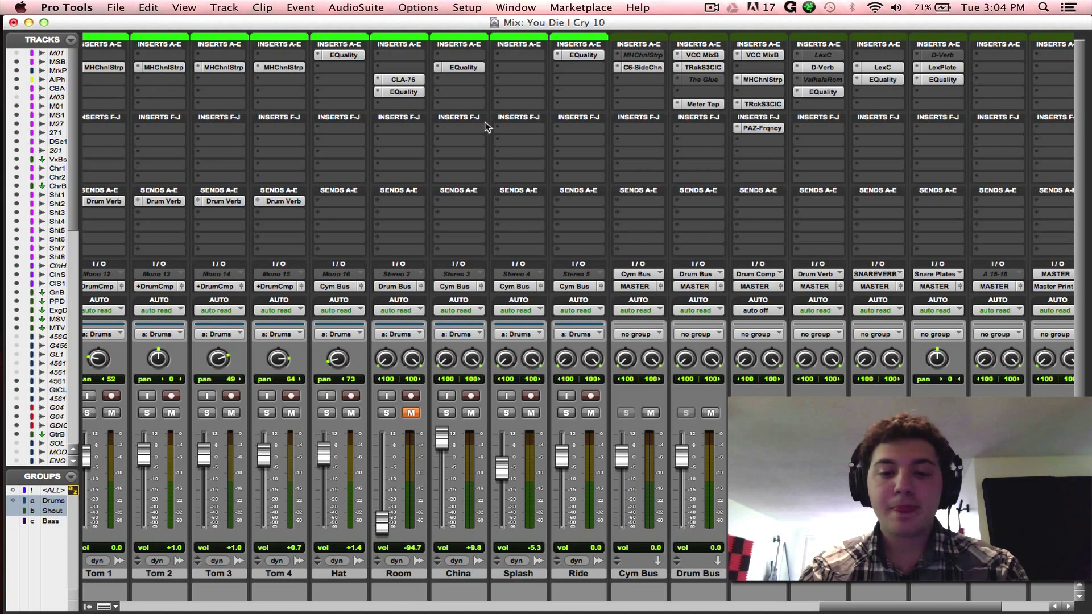
scroll(494, 124, "right", 1)
left_click(563, 56)
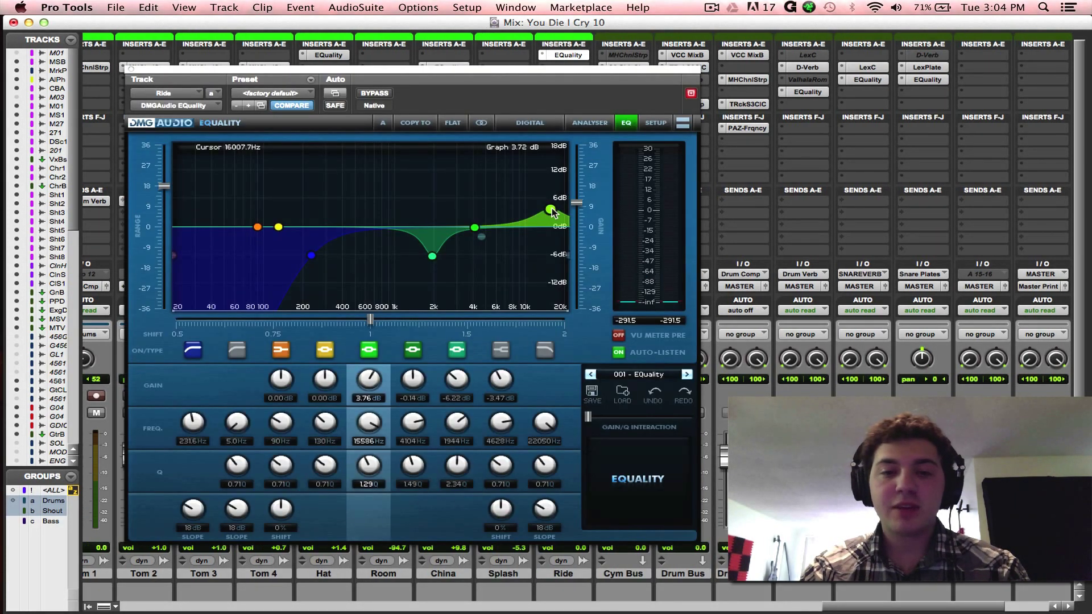
left_click(131, 68)
Step: Examine how the tom and cymbal tracks are routed to the Cym Bus, Drum Bus and Drum Comp auxiliaries
scroll(670, 128, "right", 2)
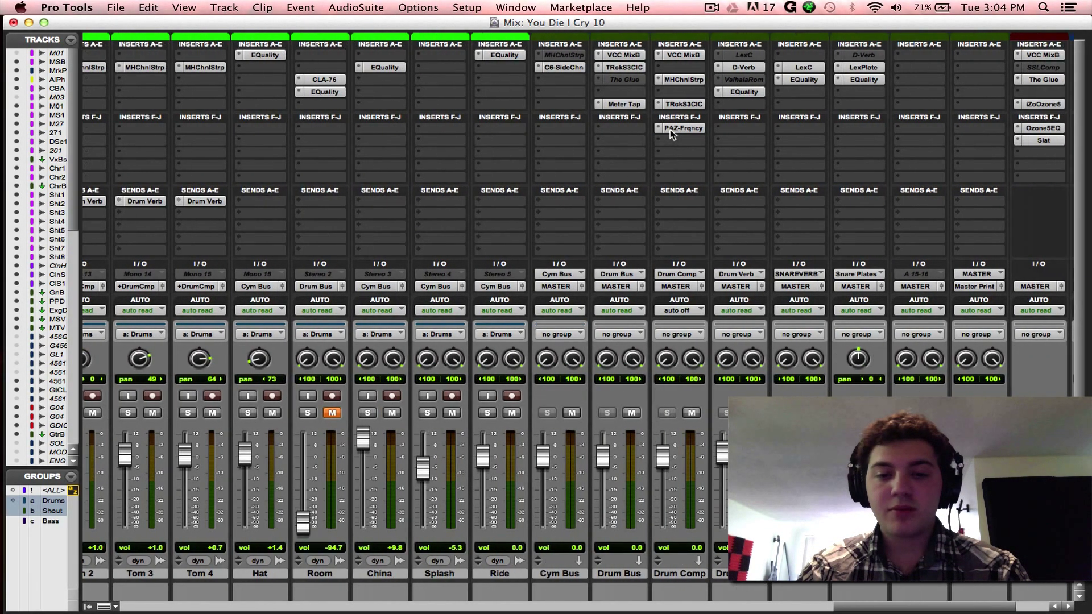
scroll(670, 128, "left", 3)
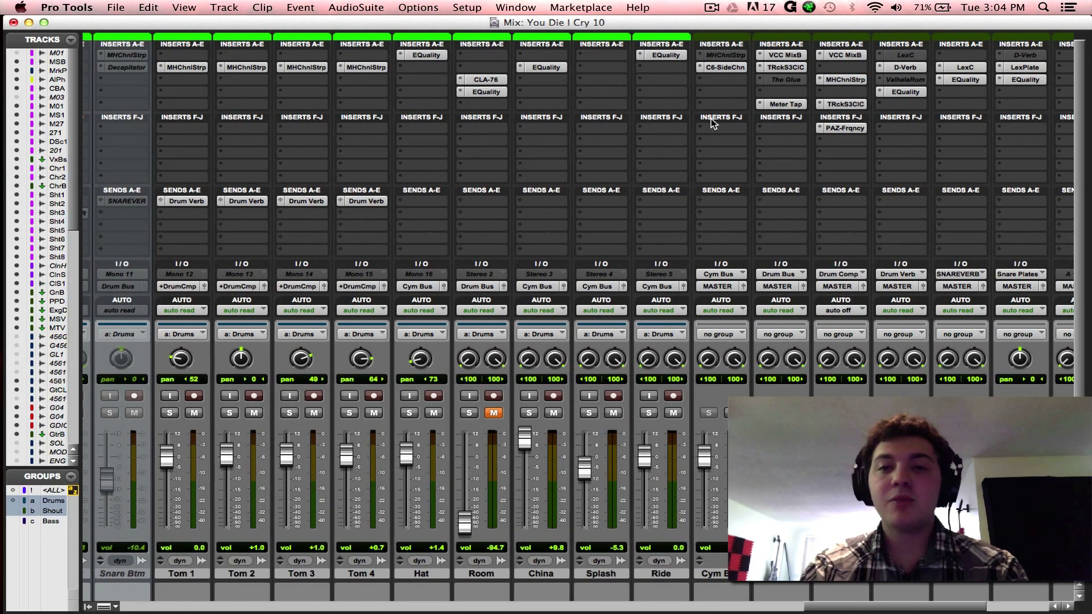
scroll(711, 119, "right", 3)
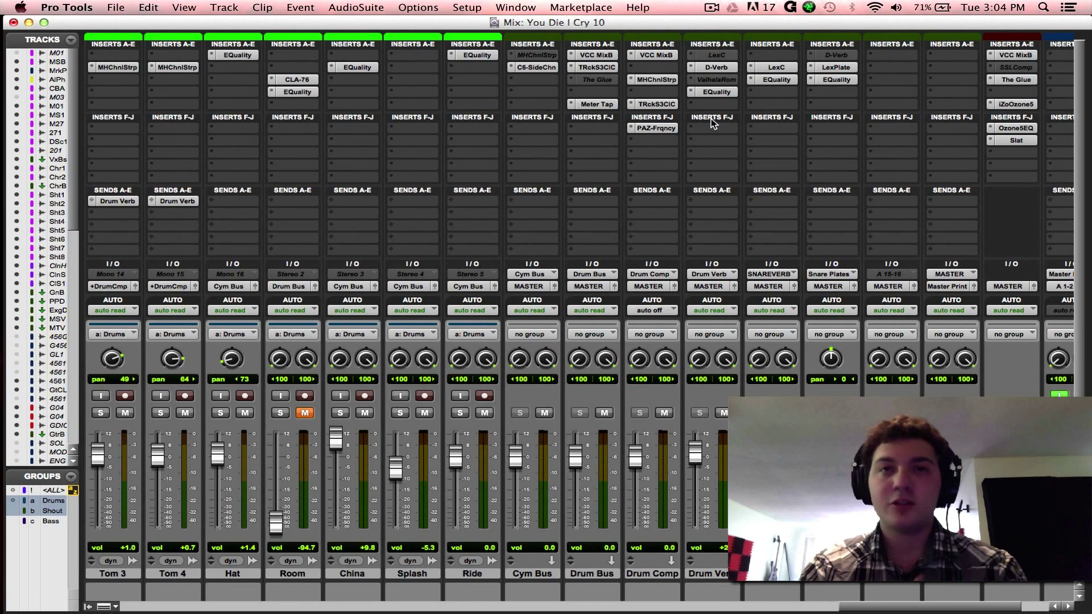
scroll(619, 492, "left", 1)
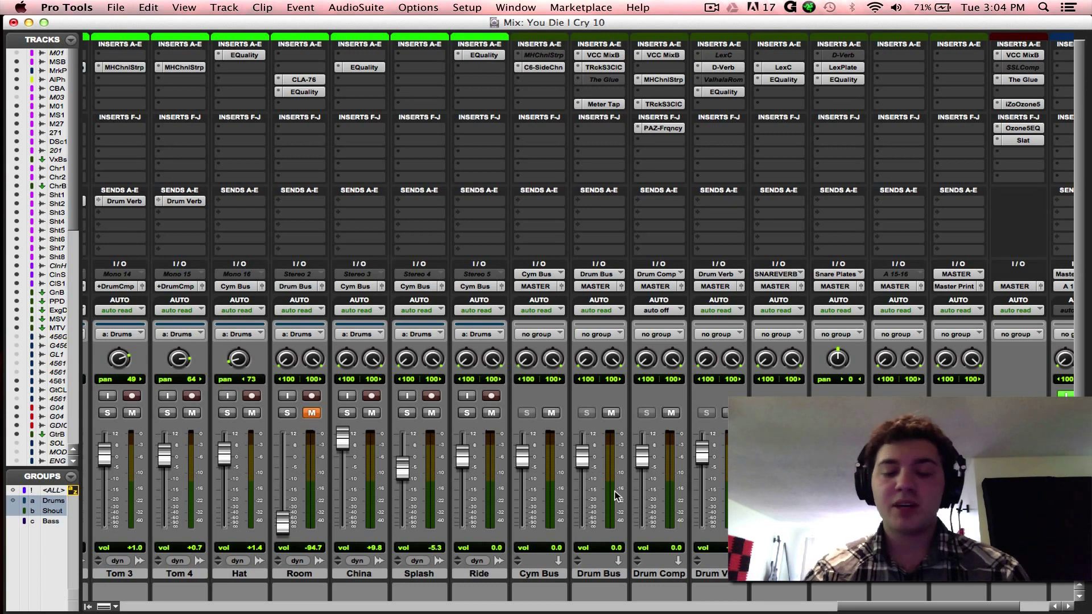
scroll(631, 483, "left", 3)
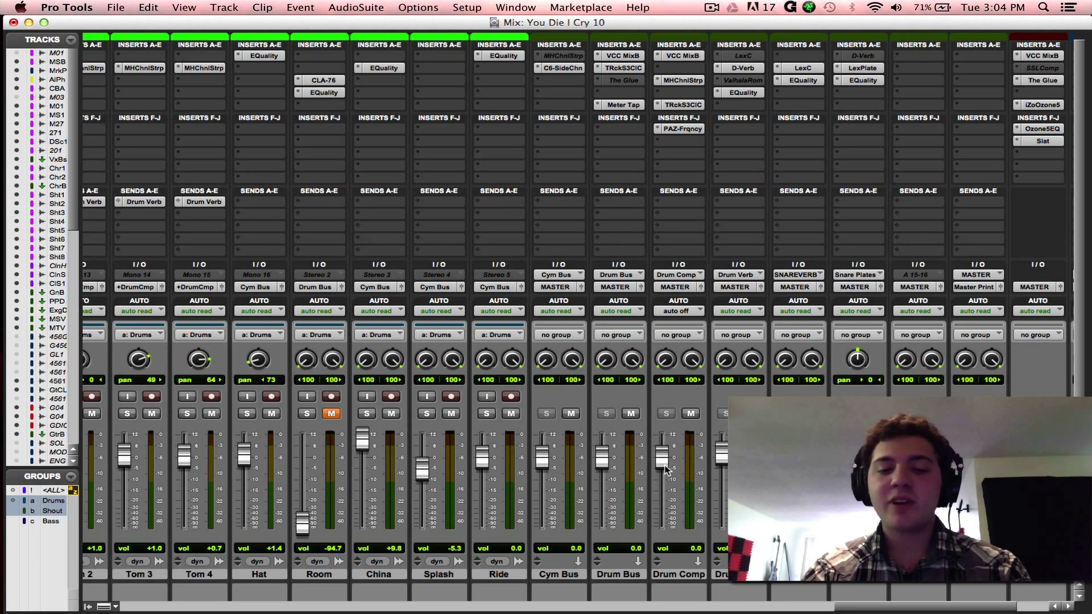
scroll(669, 470, "right", 1)
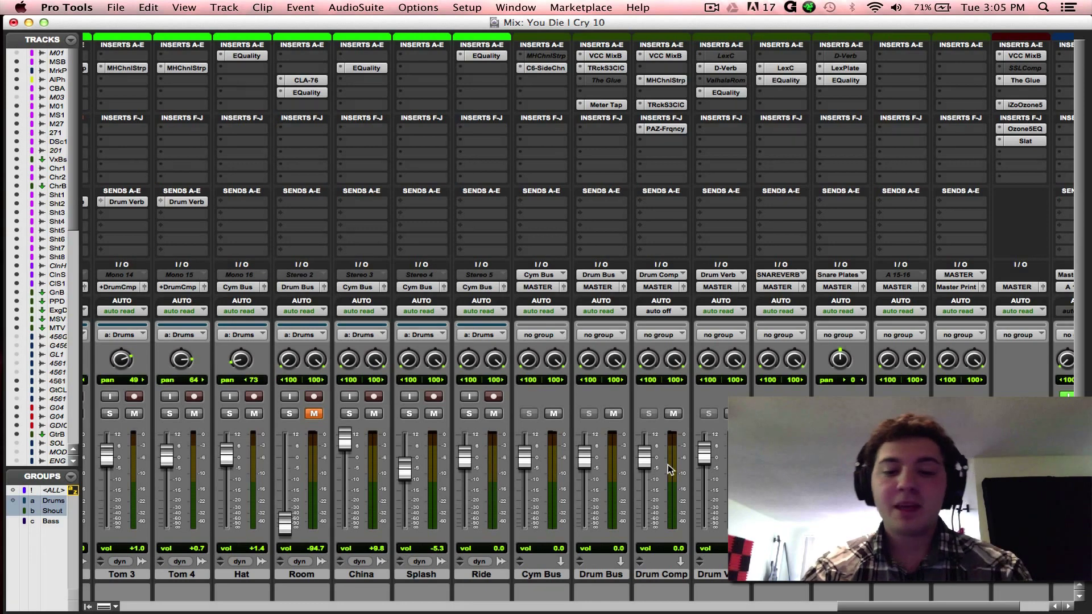
scroll(667, 465, "right", 1)
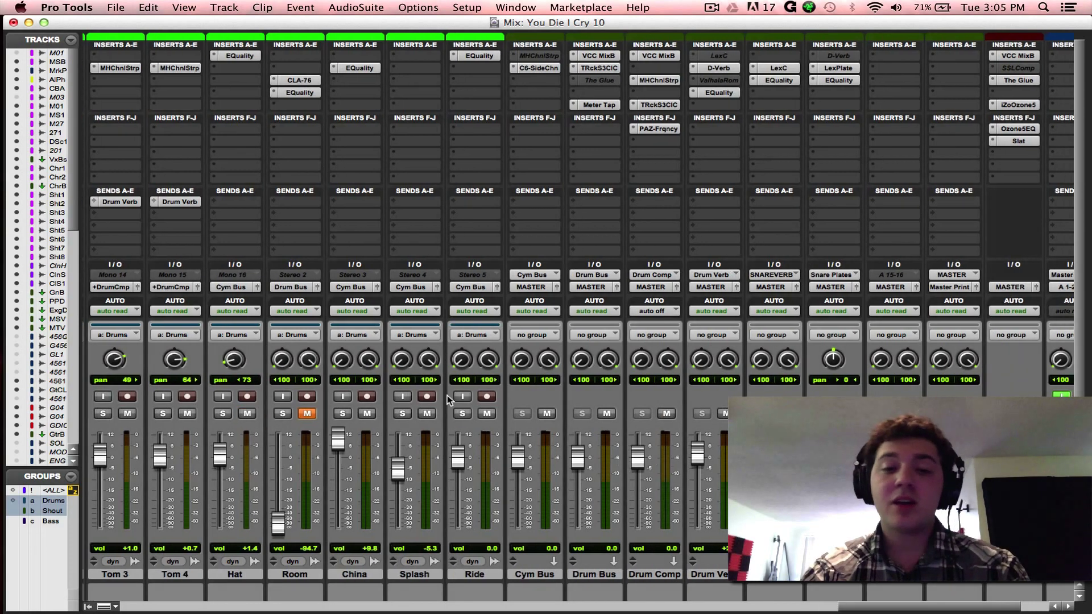
Step: Open the Cym Bus C6-SideChain and compare the playback with its fifth, high-frequency band bypassed and active
left_click(537, 68)
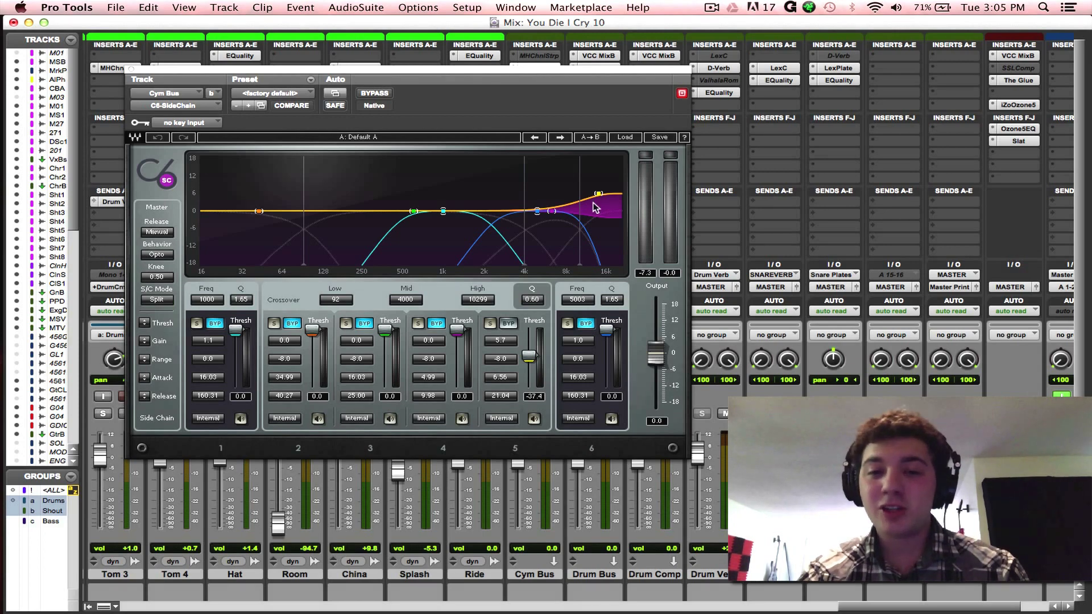
left_click_drag(141, 76, 412, 126)
left_click_drag(678, 124, 518, 120)
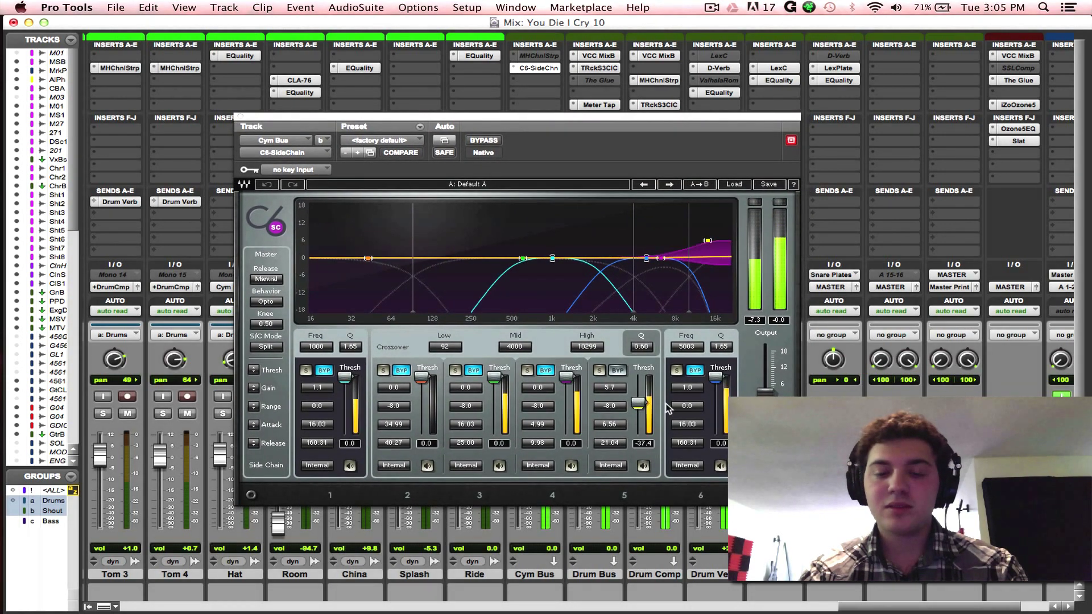
left_click(618, 370)
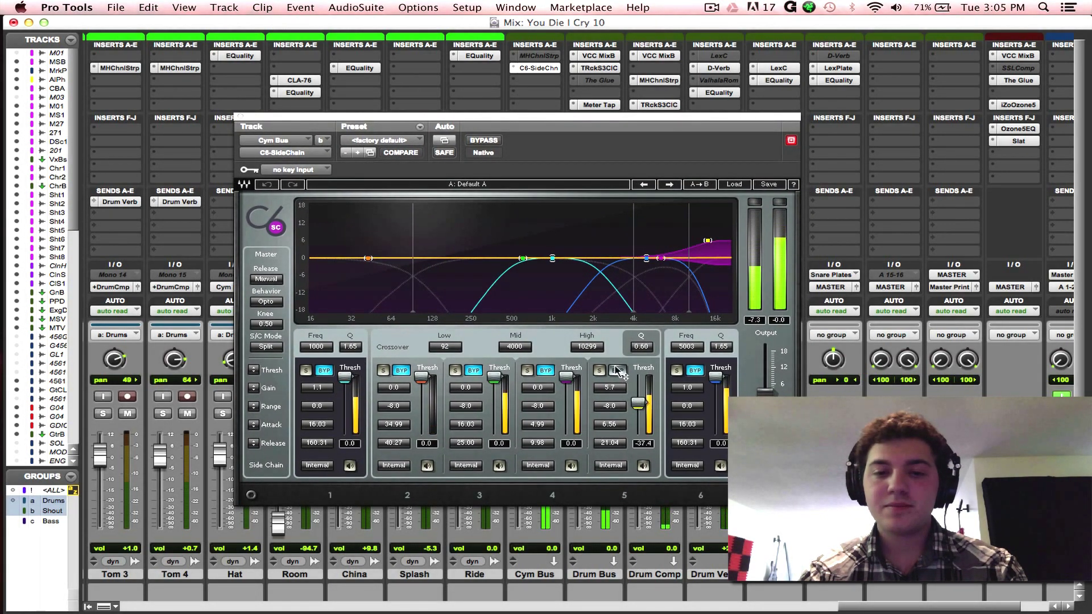
left_click(617, 370)
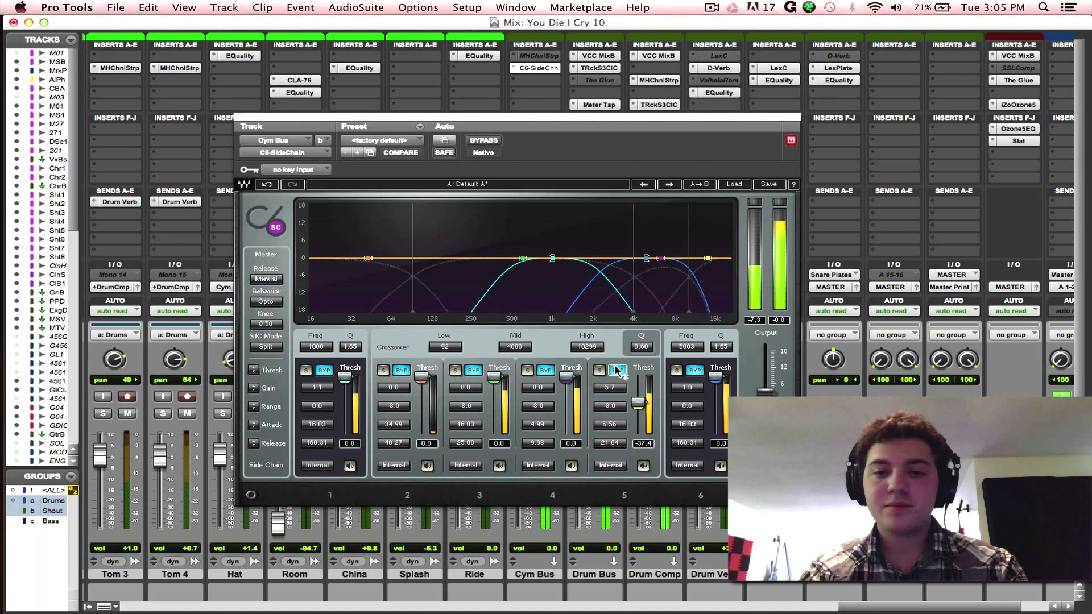
left_click(618, 370)
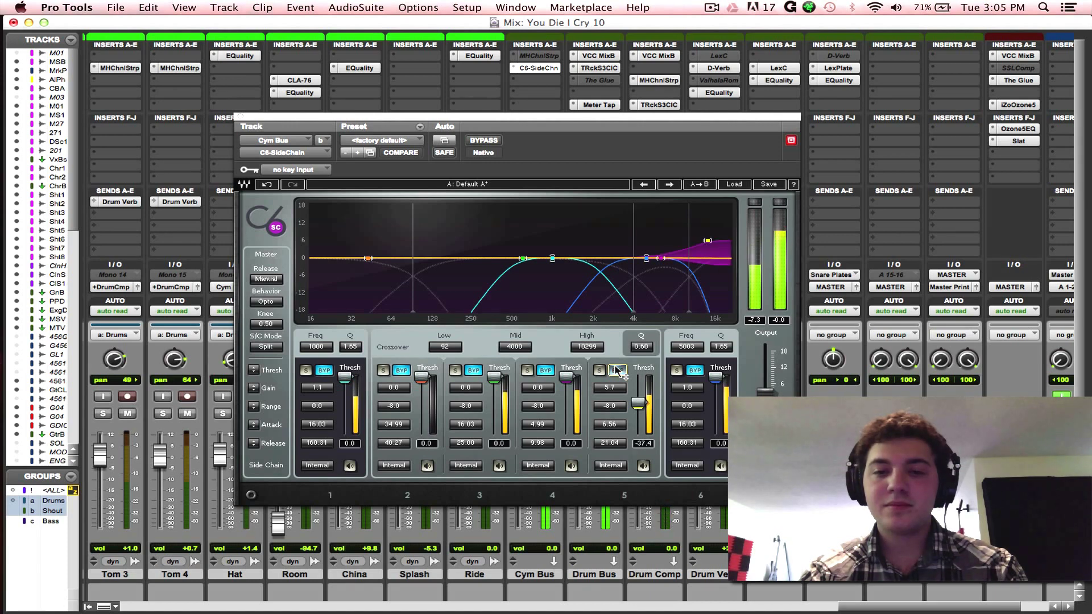
left_click(617, 370)
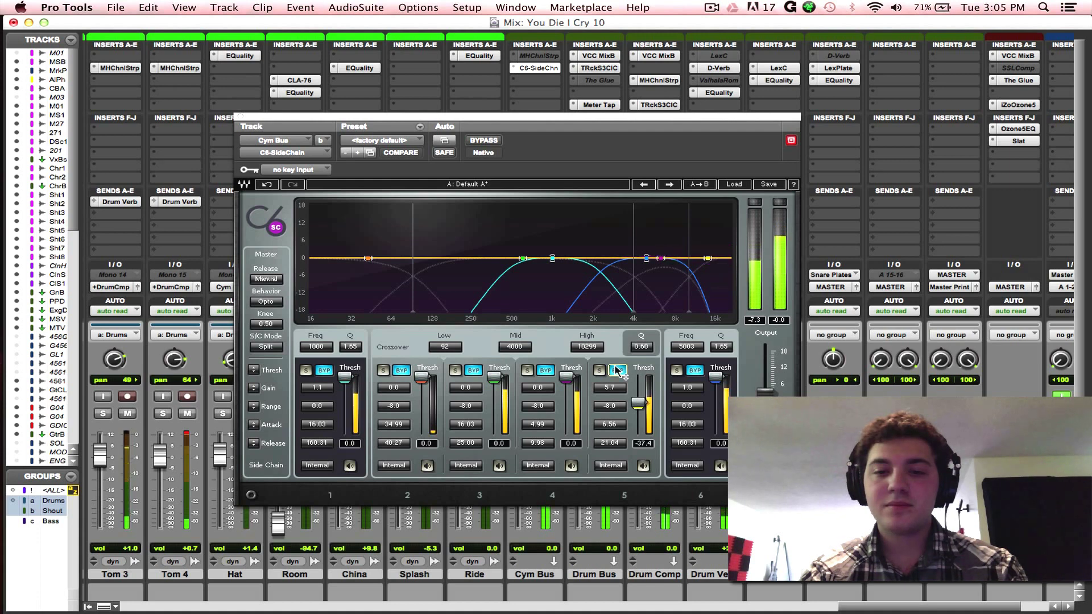
Step: Stop the playback, save the session and close the Cym Bus C6-SideChain
key("space")
key("super+s")
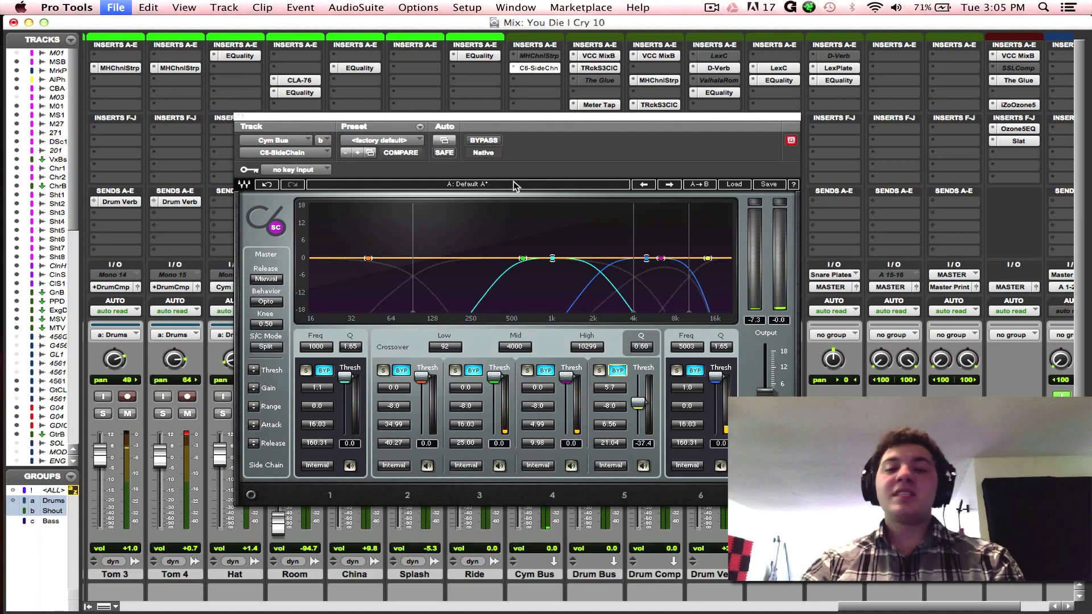
left_click(241, 117)
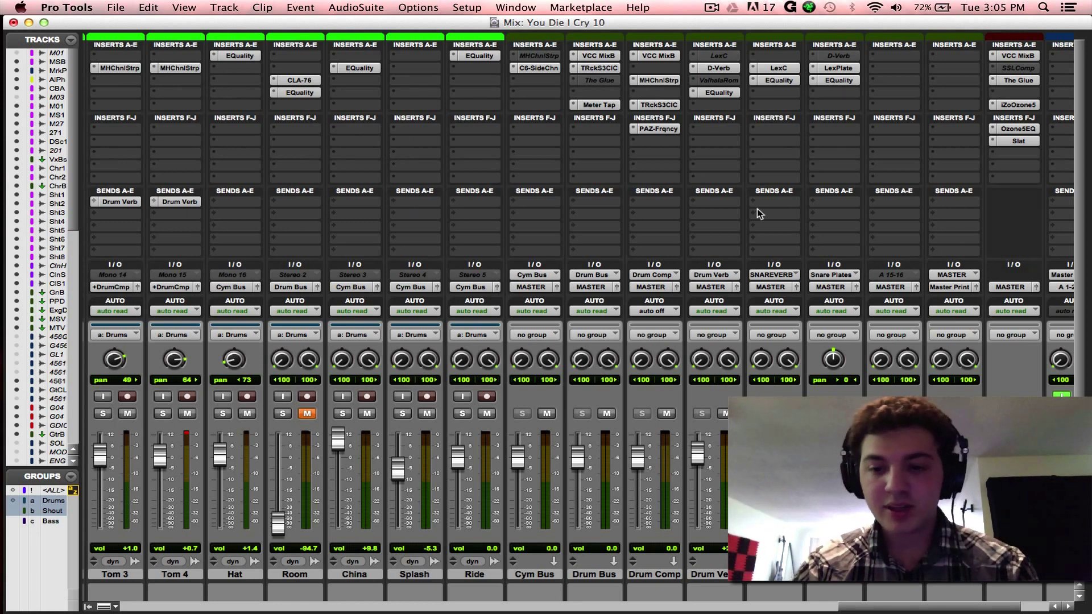
Step: Review the T-RackS Classic Clipper's gain, slope and output settings on the Drum Bus
scroll(756, 209, "right", 2)
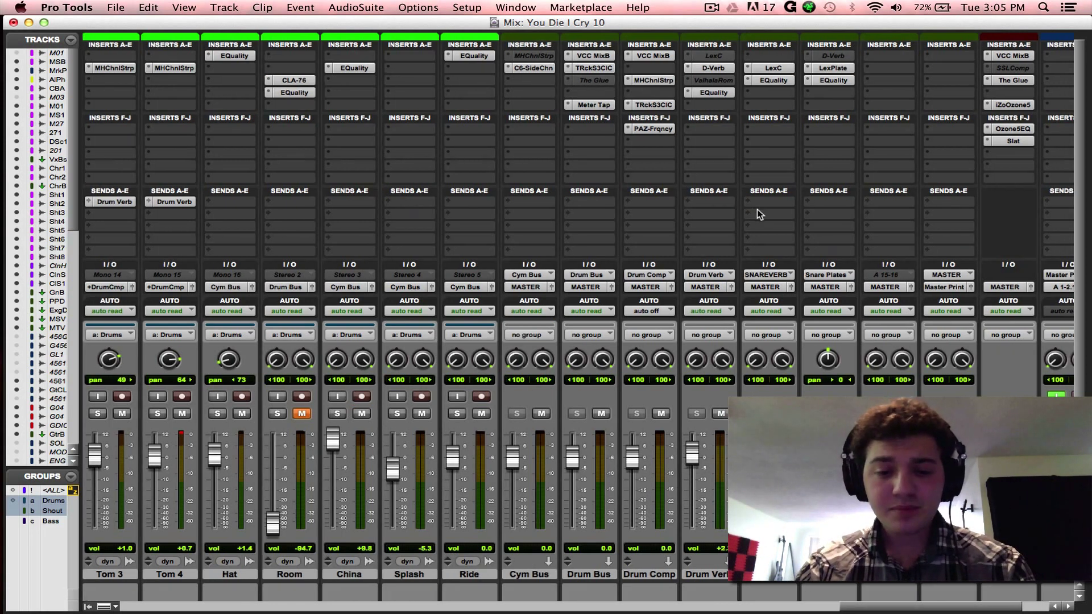
left_click(587, 67)
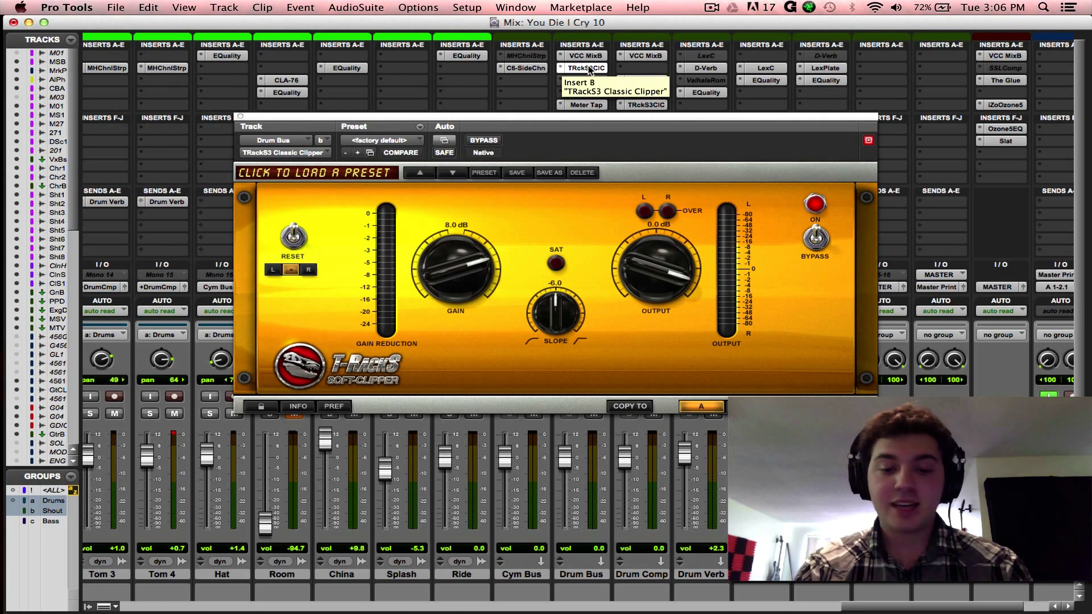
key("space")
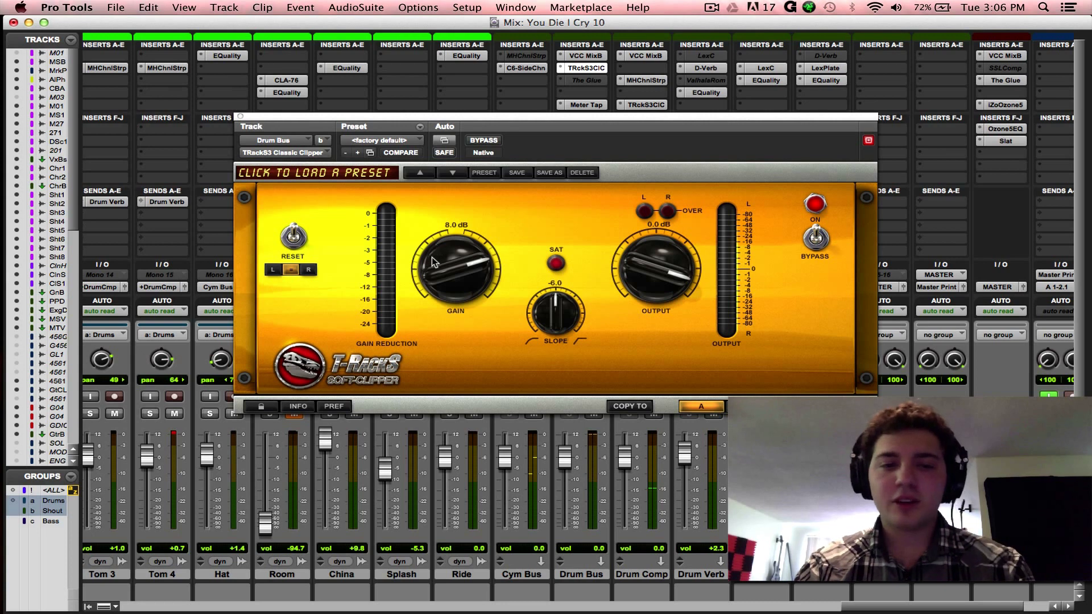
left_click(239, 116)
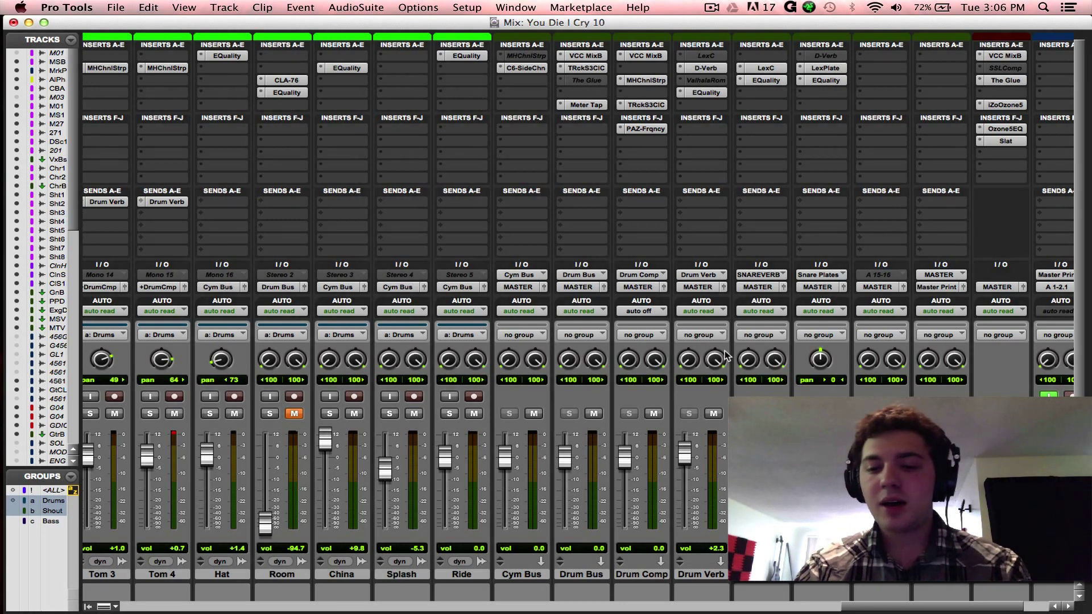
Step: Solo the drums to isolate the Drum Comp auxiliary and review its ChannelStrip EQ and compressor settings
left_click(645, 55)
left_click(646, 55)
left_click(647, 80)
left_click_drag(597, 130, 762, 602)
left_click(449, 413)
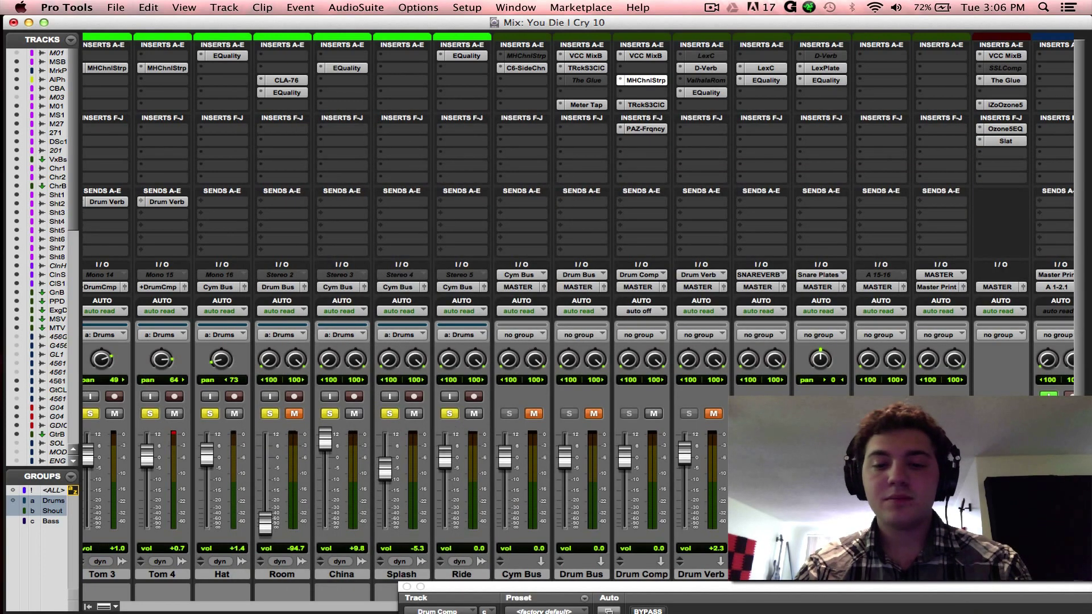
left_click_drag(814, 587, 589, 74)
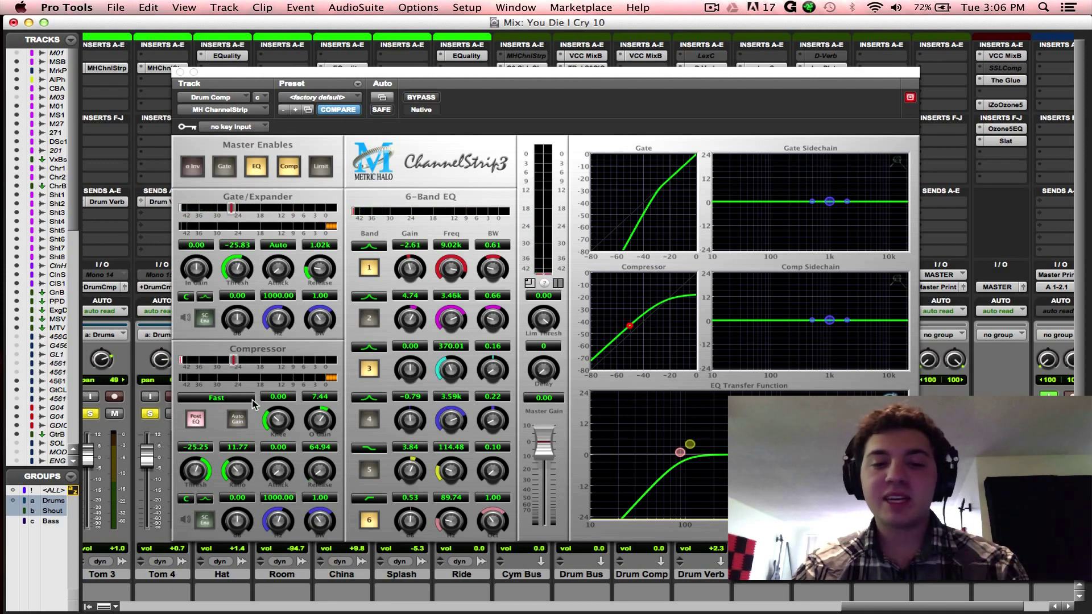
Step: Close the Drum Comp ChannelStrip and restore the full drum mix by unmuting the Drum Bus, Cym Bus and Drum Verb and clearing the drum solos
left_click(176, 72)
left_click(595, 415)
left_click(530, 414)
left_click(449, 414)
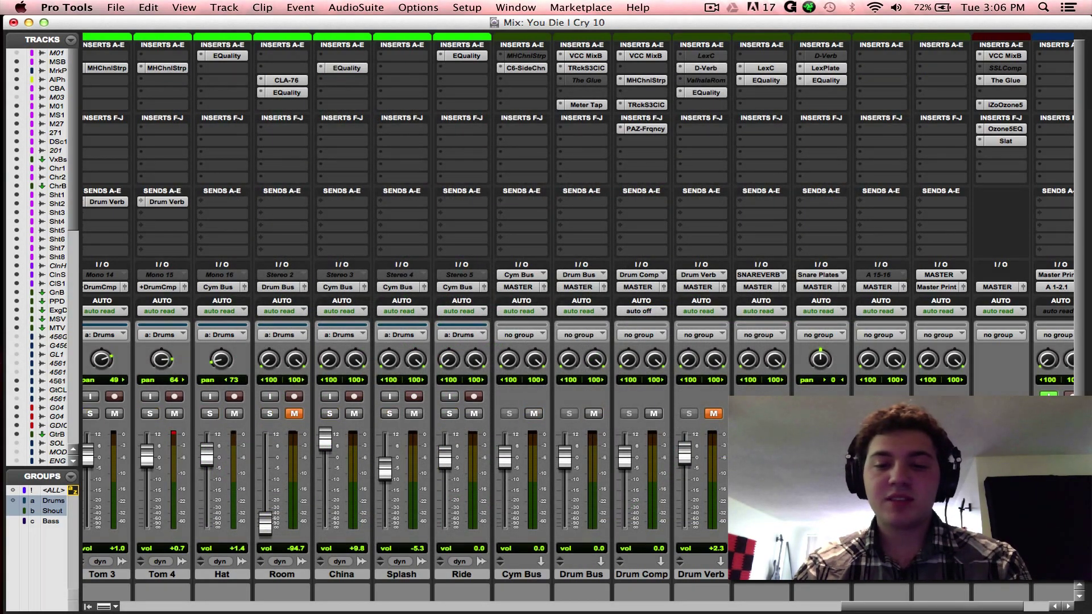
left_click(714, 415)
left_click(115, 7)
scroll(578, 319, "right", 1)
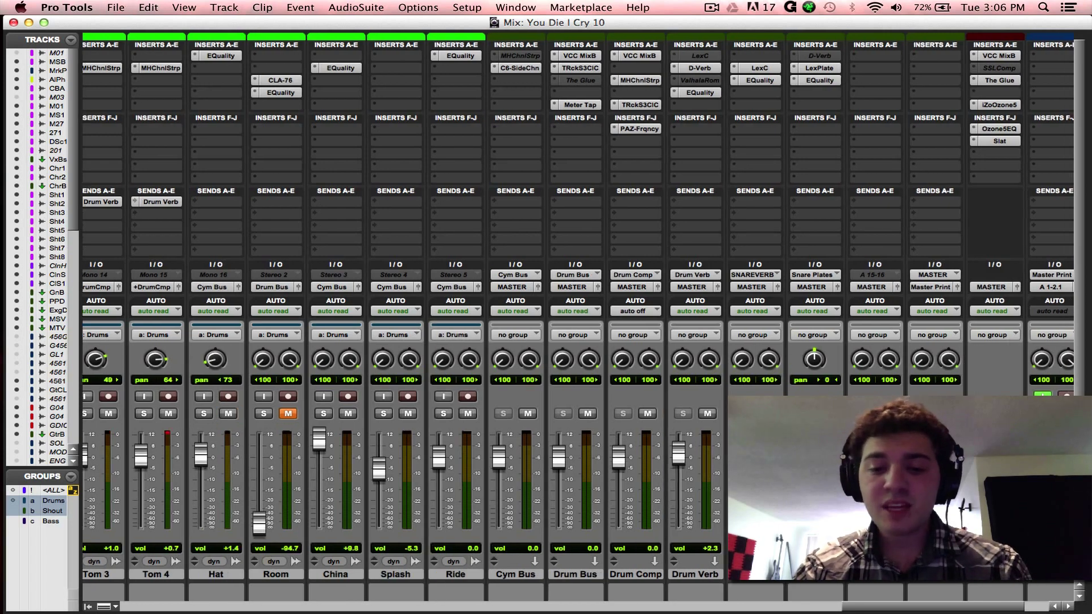
Step: Examine the snare and tom sends to the Drum Verb auxiliary and review its D-Verb settings
scroll(676, 454, "left", 5)
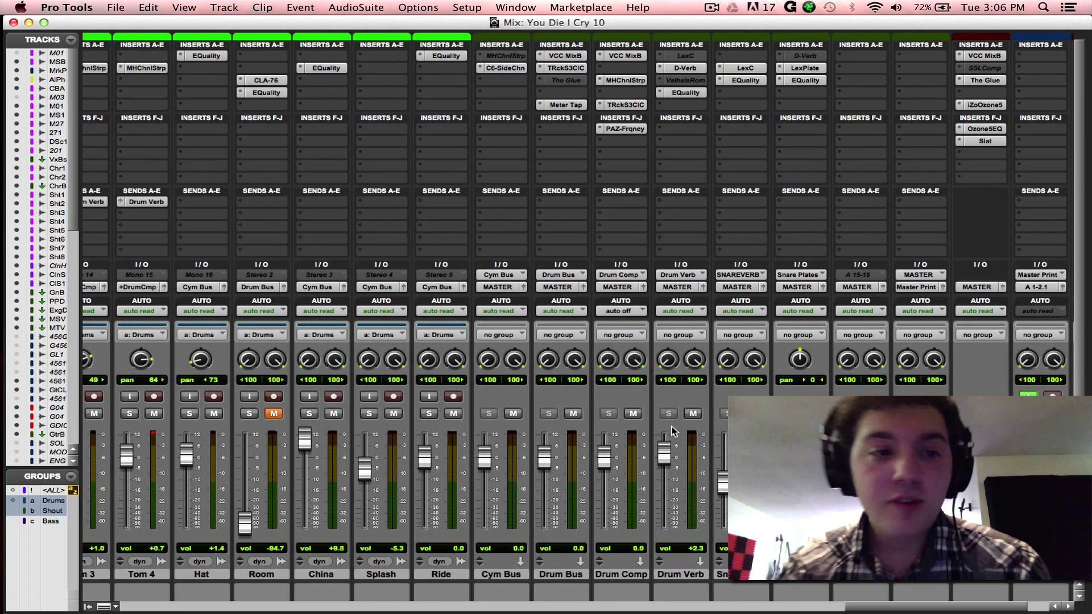
scroll(677, 432, "left", 10)
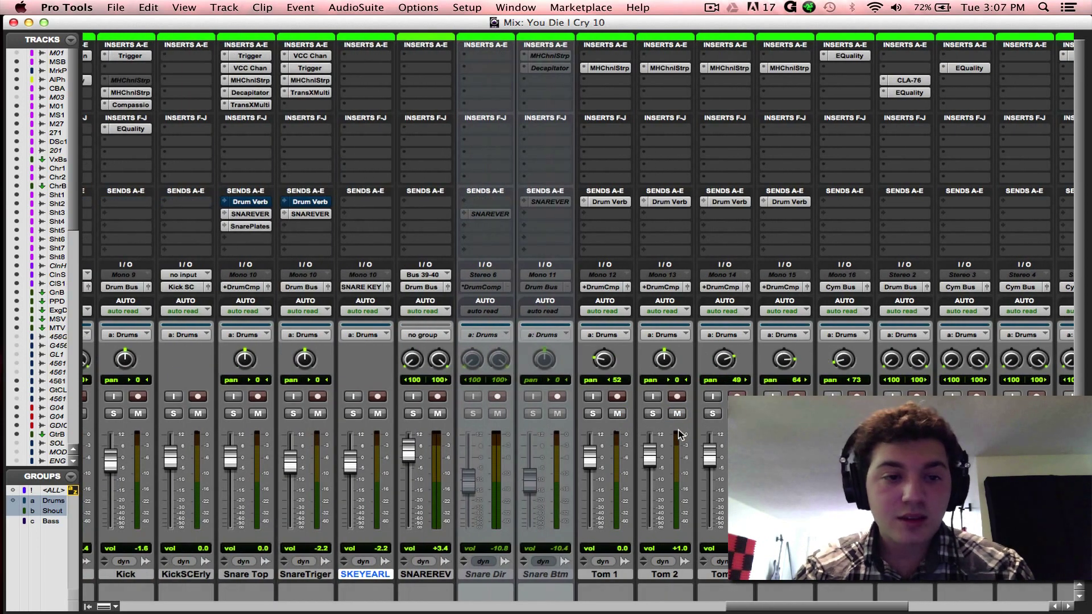
scroll(681, 429, "right", 12)
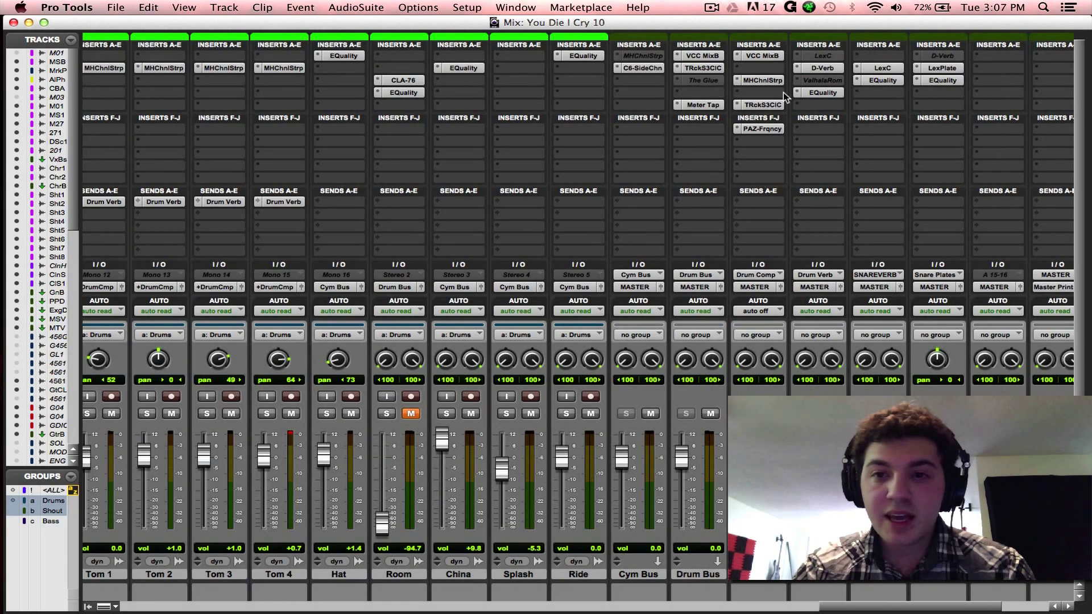
left_click(823, 69)
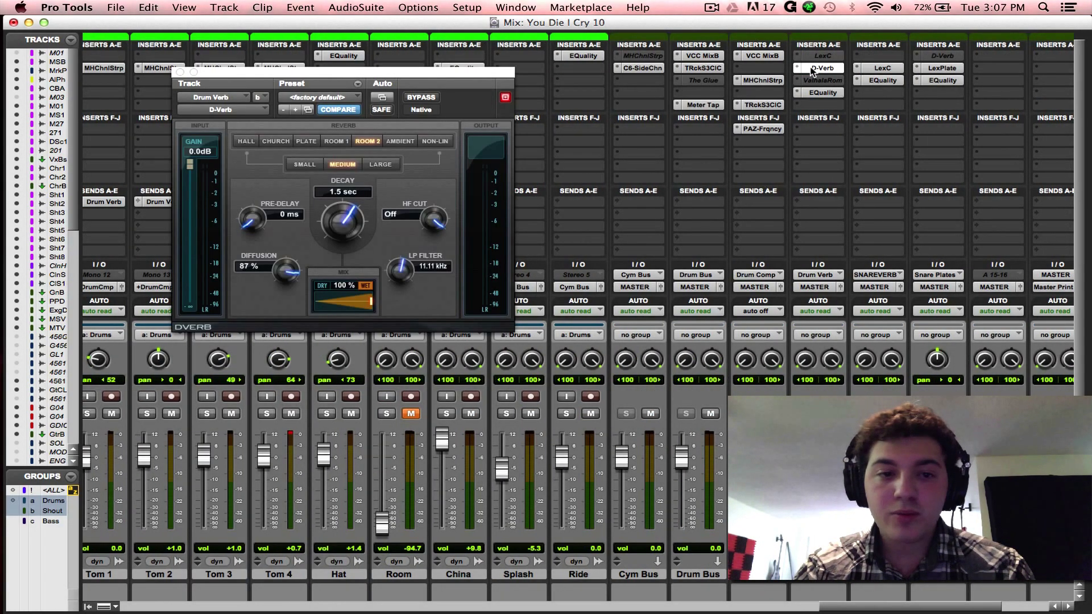
left_click(812, 70)
Step: Review the LexChamber reverb settings on the Snare Verb auxiliary
scroll(808, 103, "right", 5)
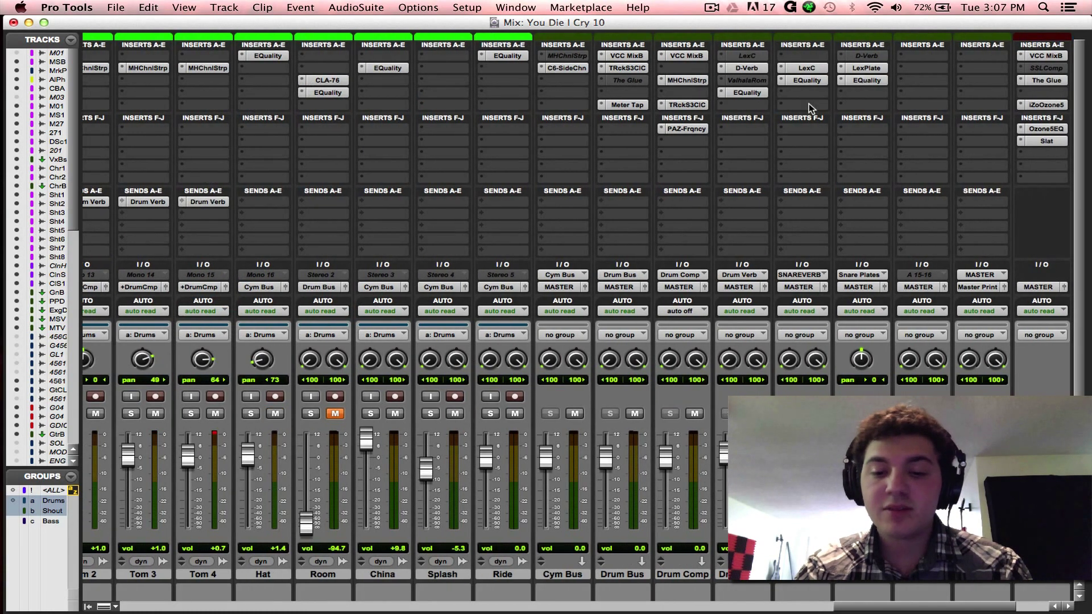
scroll(809, 103, "right", 1)
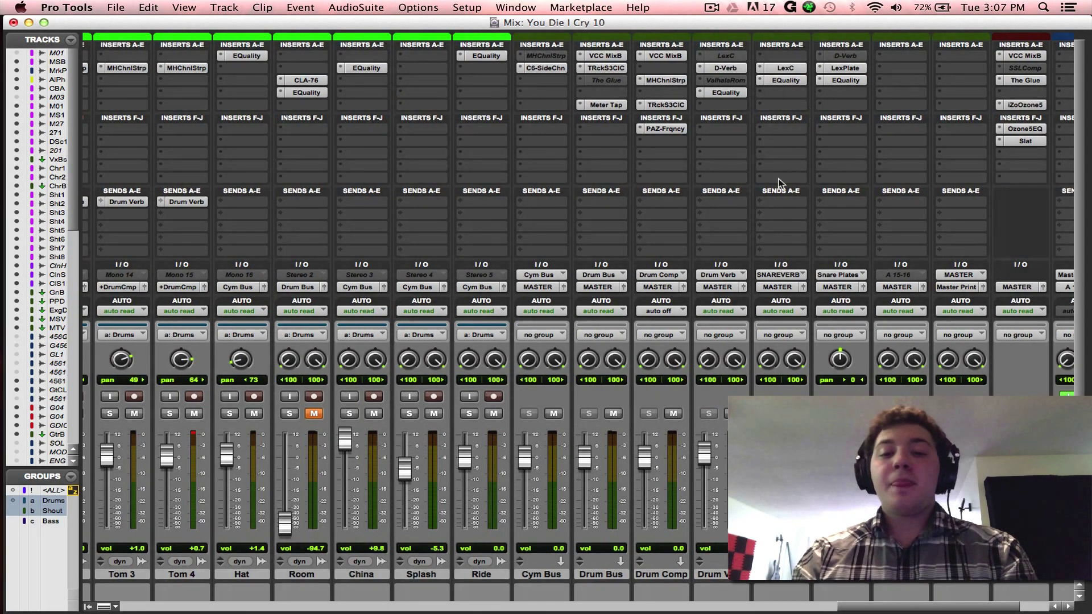
left_click(782, 68)
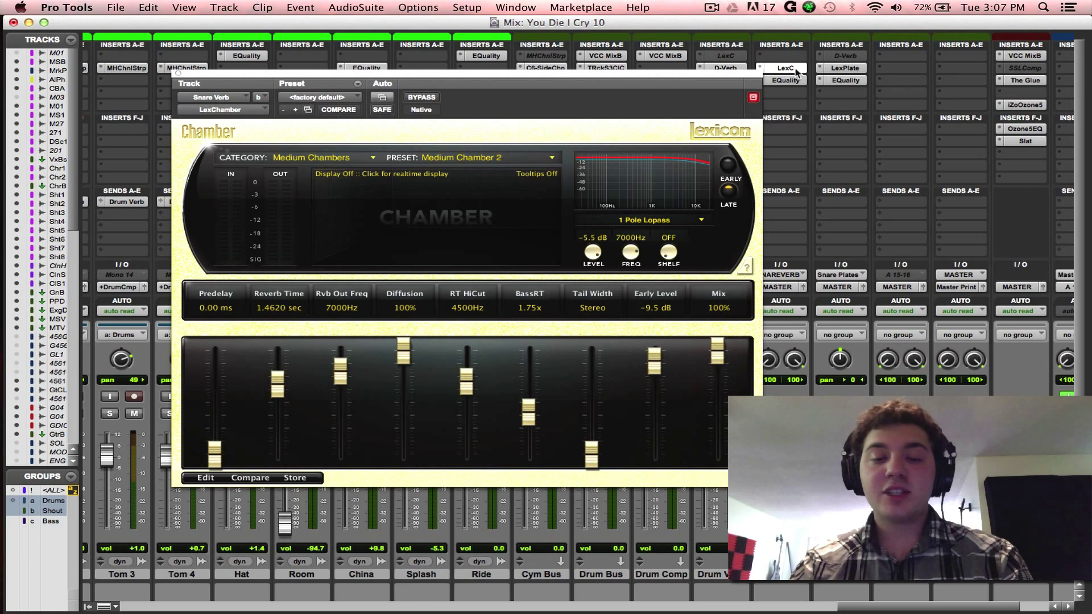
left_click(791, 69)
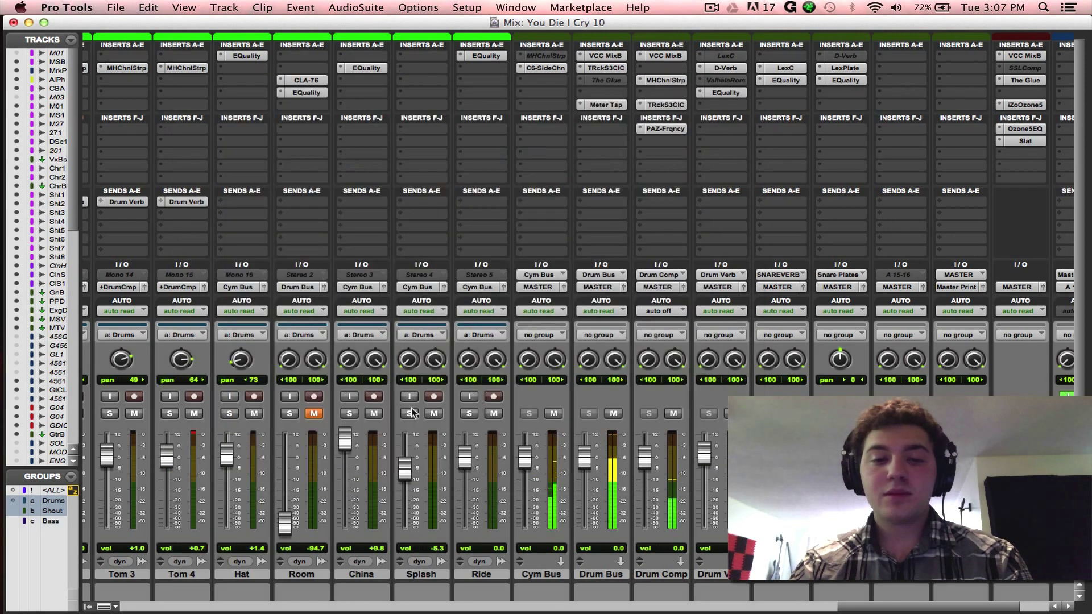
Step: Solo the Drums group to hear the drums on their own, and save the session
scroll(270, 444, "left", 5)
left_click(216, 415)
scroll(609, 282, "right", 2)
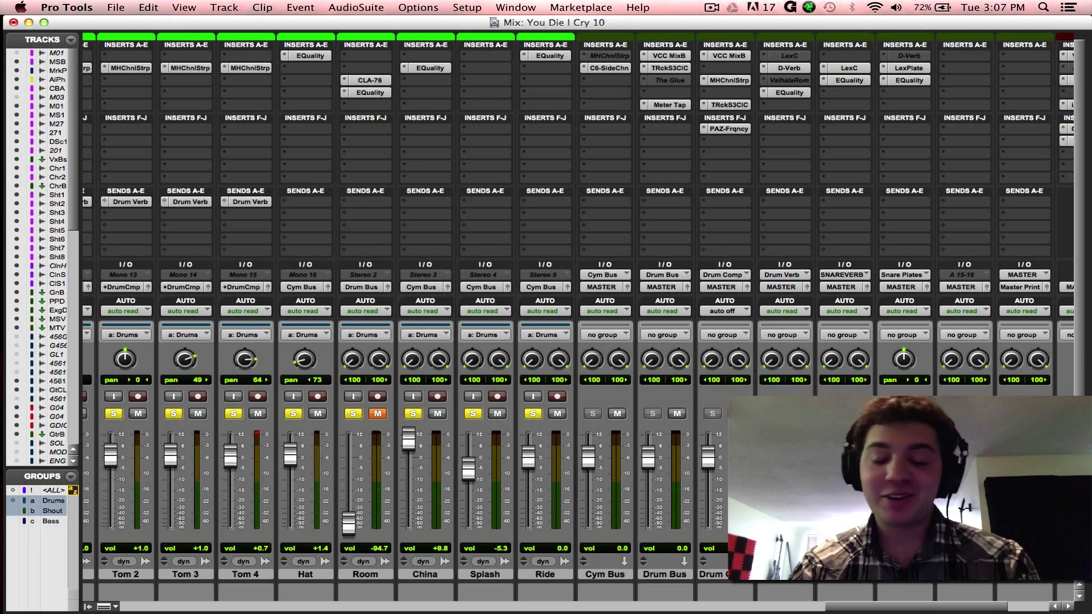
scroll(569, 313, "right", 2)
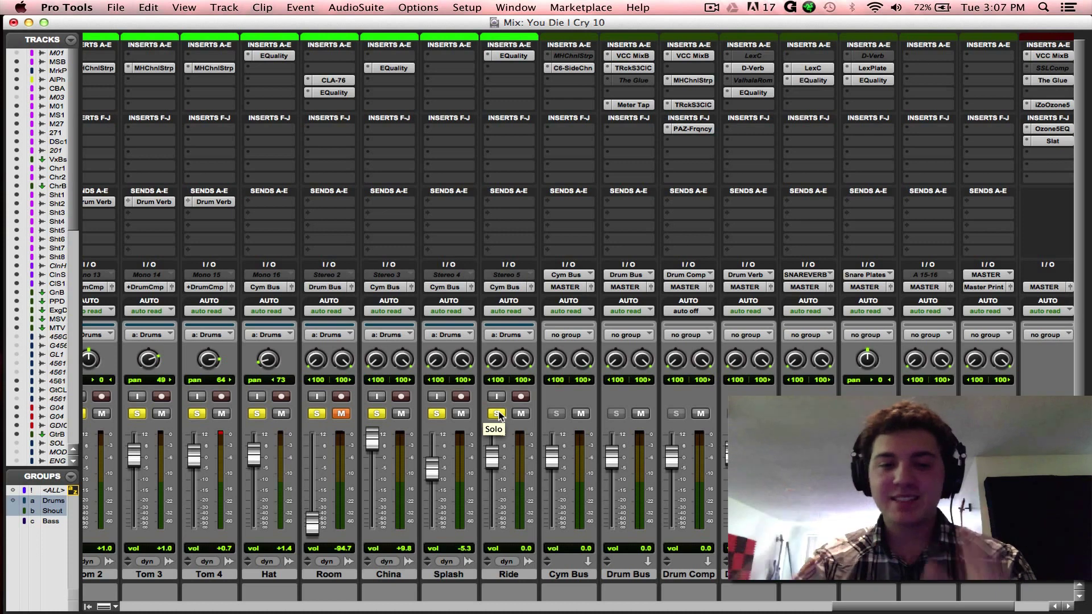
key("space")
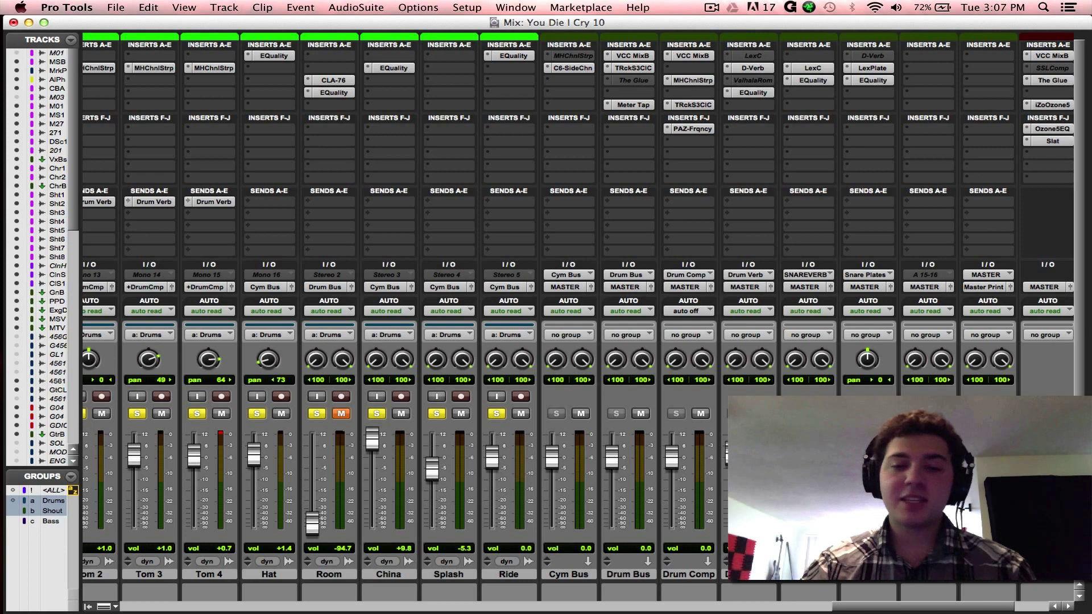
scroll(876, 251, "right", 2)
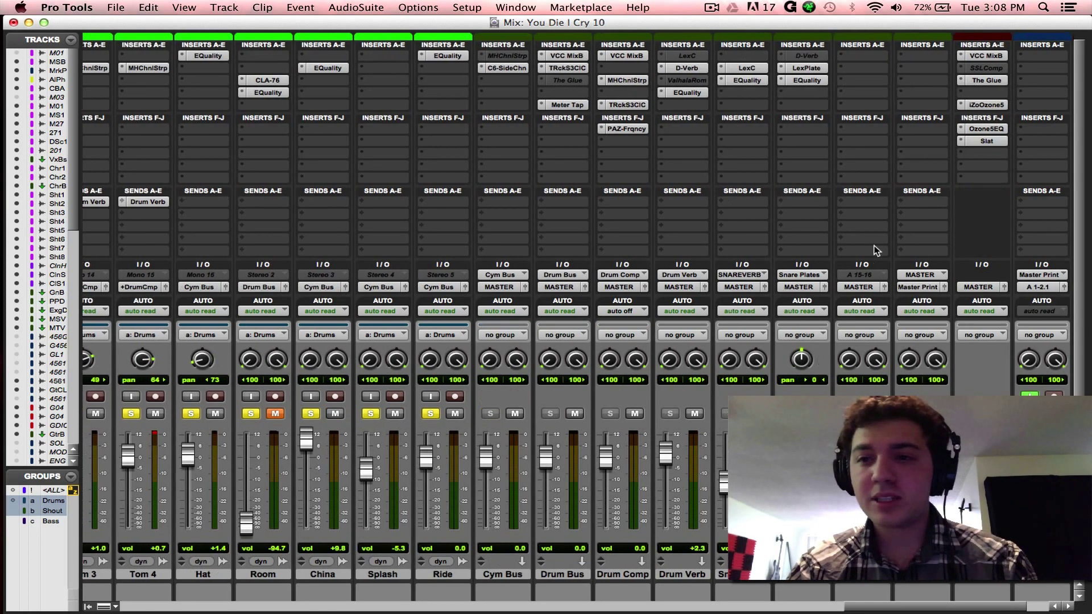
key("super+s")
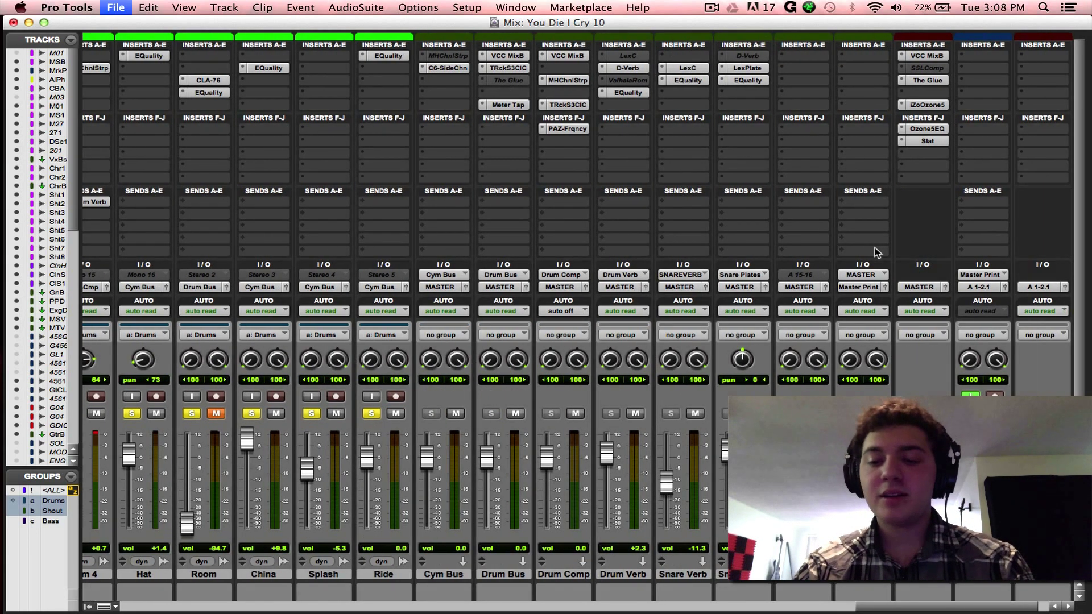
Step: Solo the Bass DI LO track
scroll(875, 248, "left", 5)
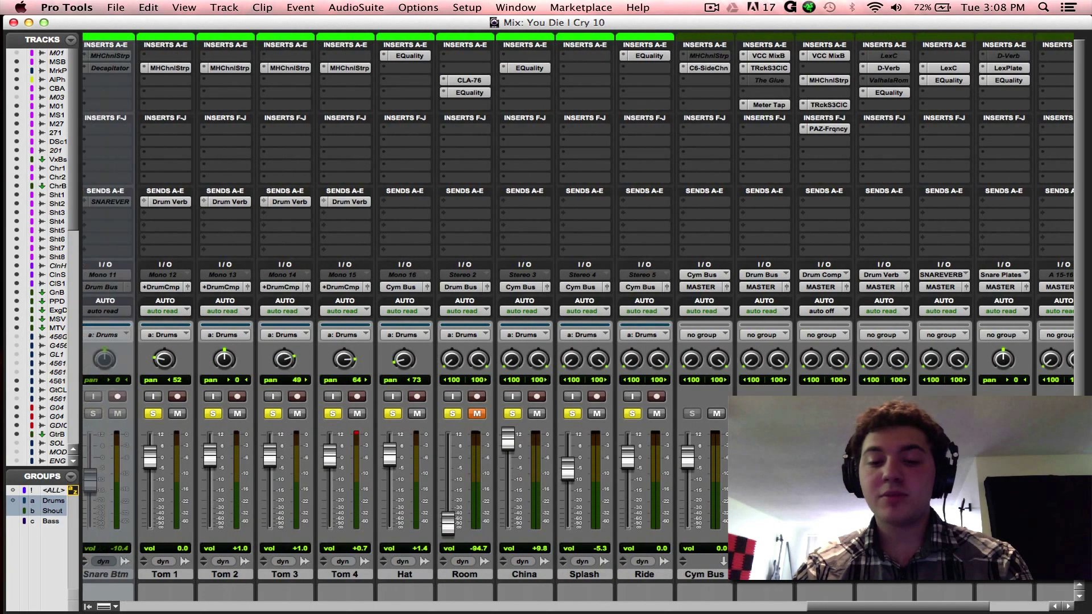
scroll(875, 248, "left", 2)
left_click_drag(864, 608, 600, 603)
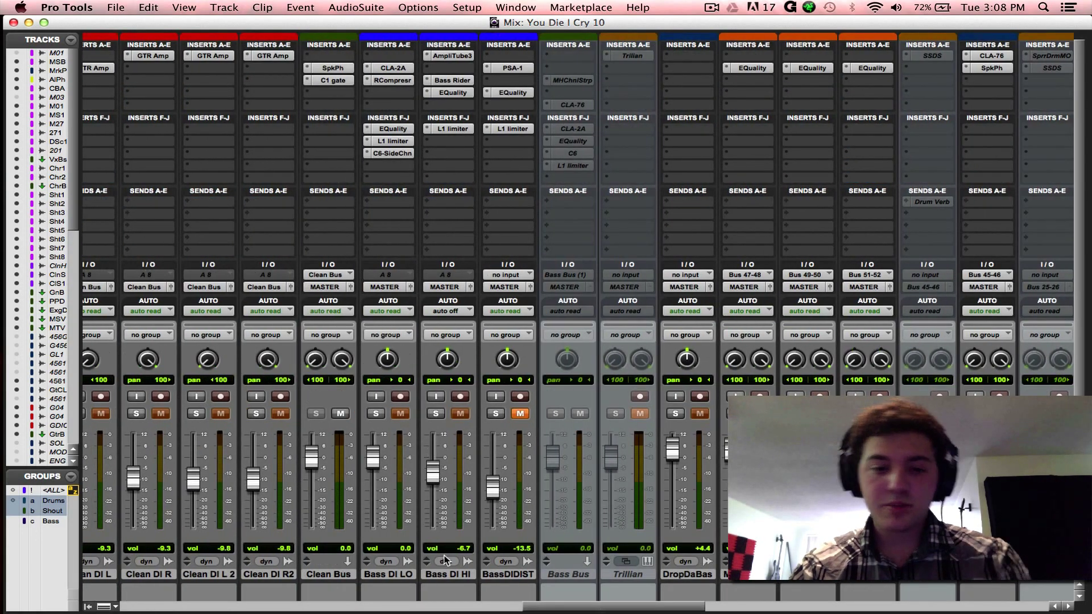
left_click(377, 414)
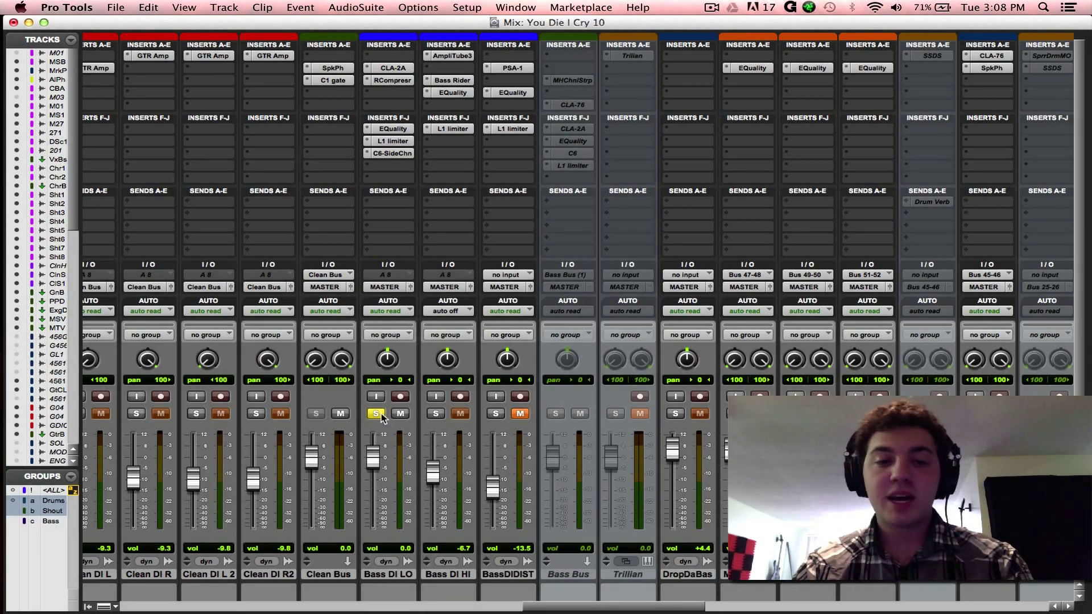
Step: Play the Bass DI LO track and review its CLA-2A and Renaissance Compressor settings
left_click(398, 70)
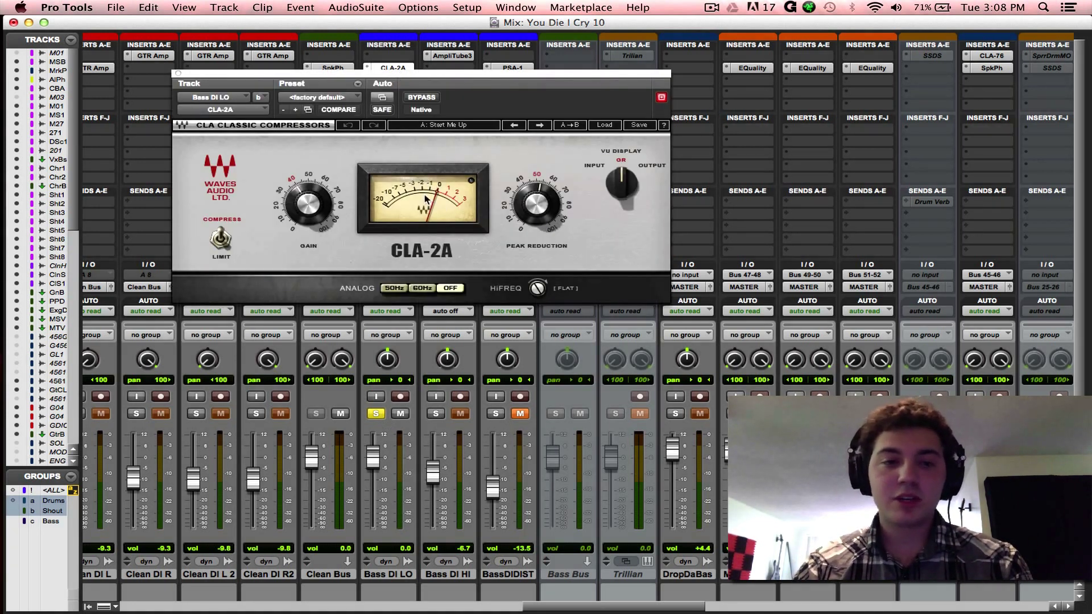
key("space")
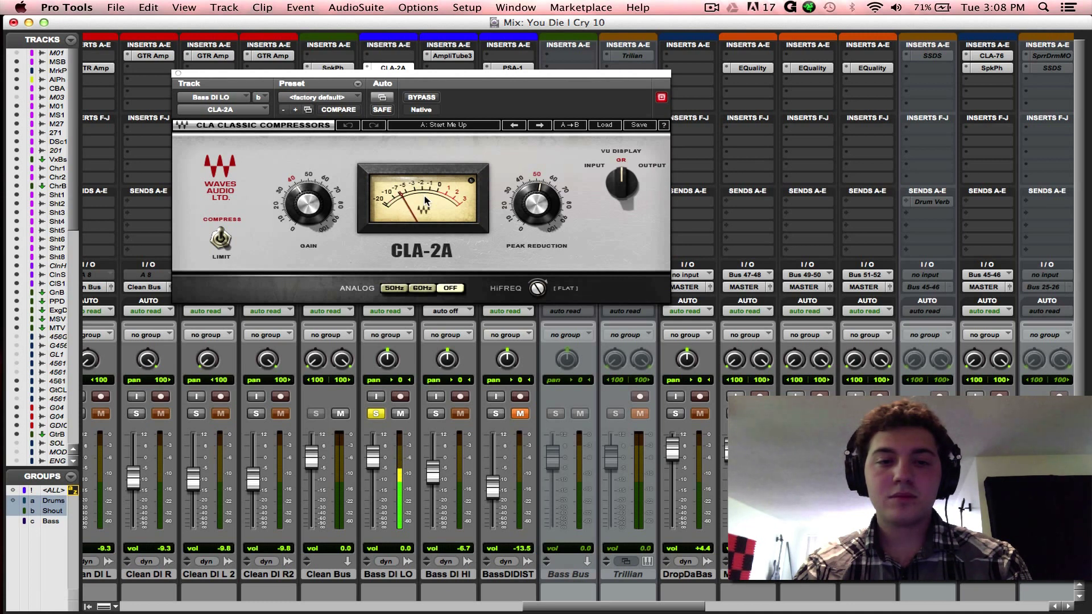
left_click(178, 73)
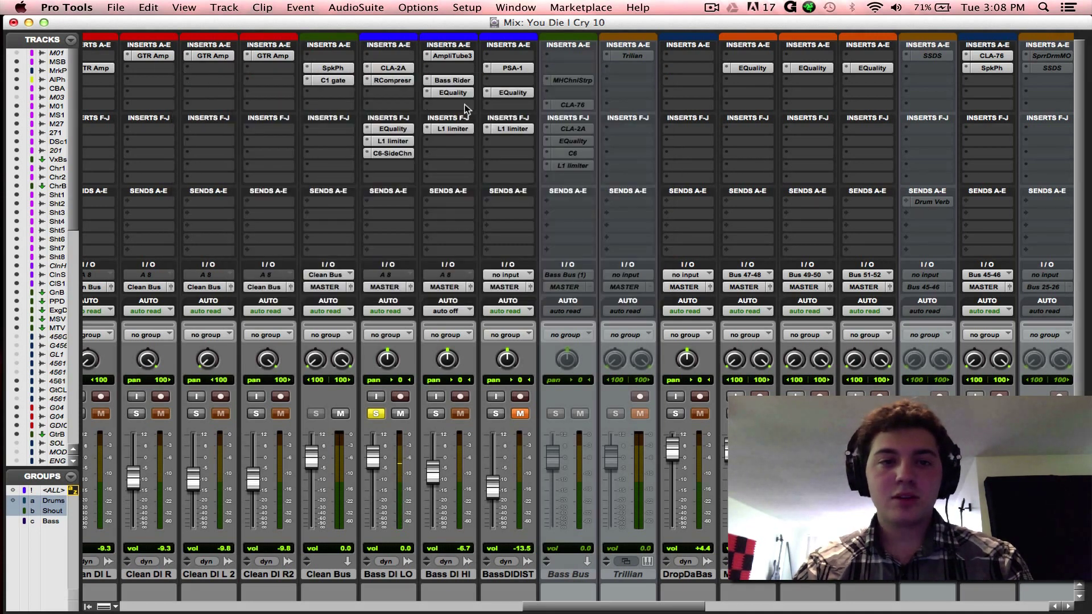
left_click(392, 80)
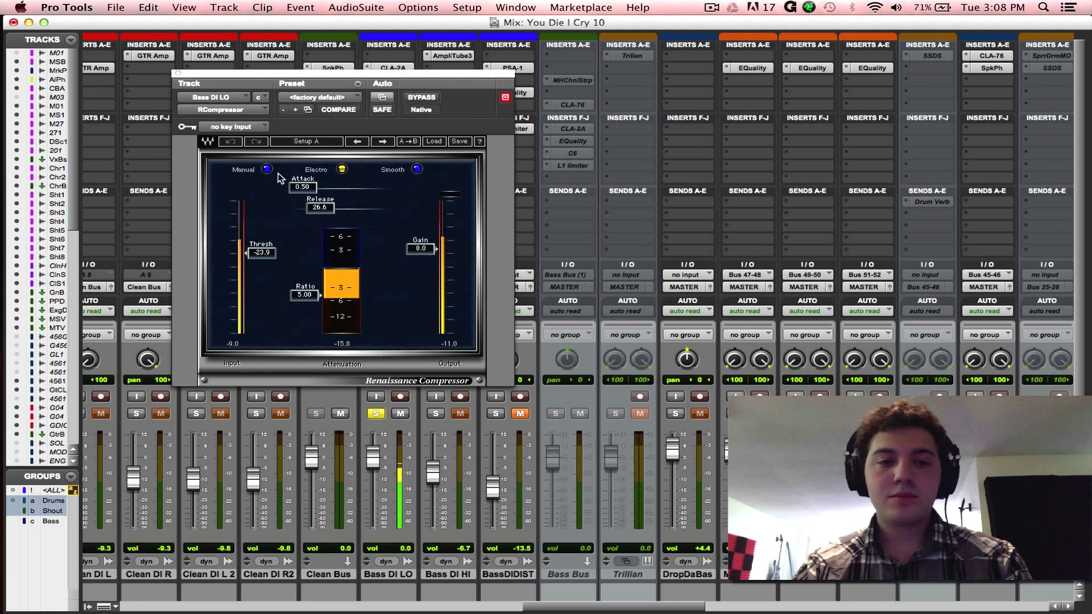
left_click(178, 74)
Step: Move the 53 Hz cut in the Bass DI LO EQuality to 64 Hz during playback, and close the equalizer
left_click(405, 131)
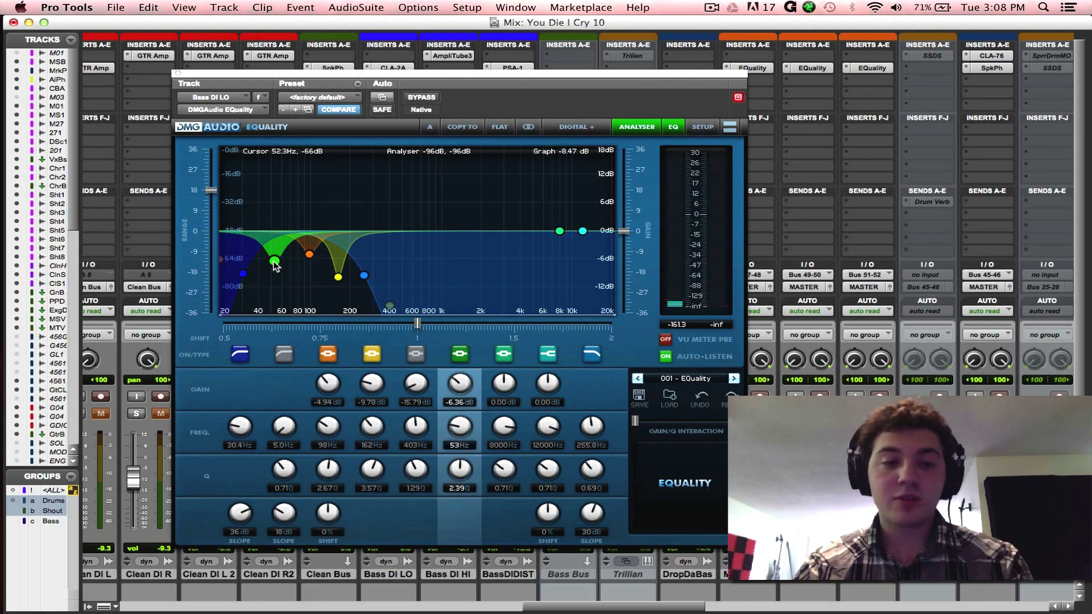
key("space")
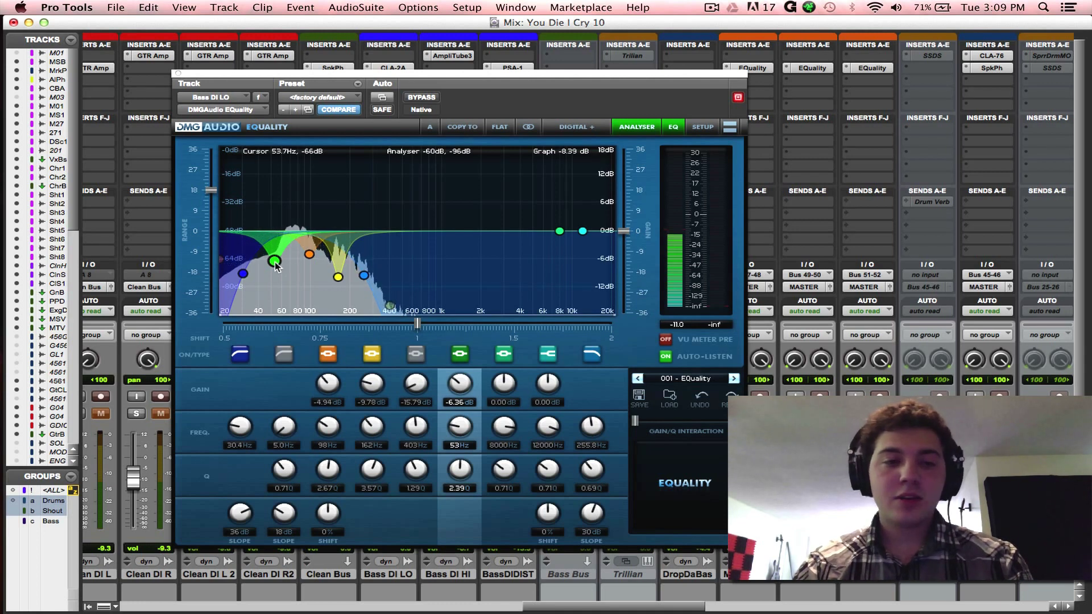
left_click_drag(276, 264, 285, 265)
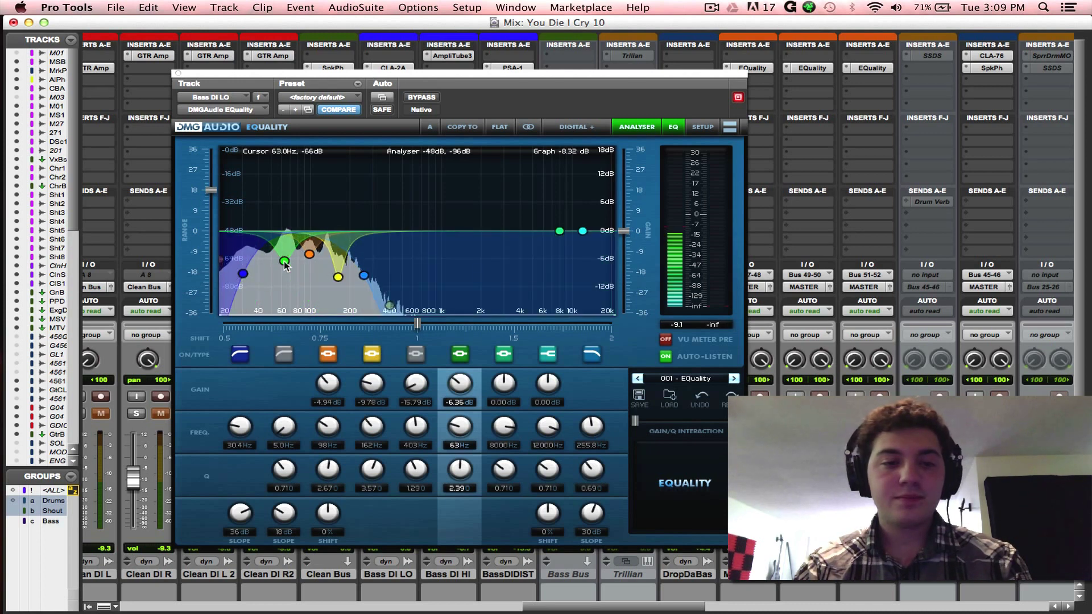
left_click_drag(286, 266, 287, 266)
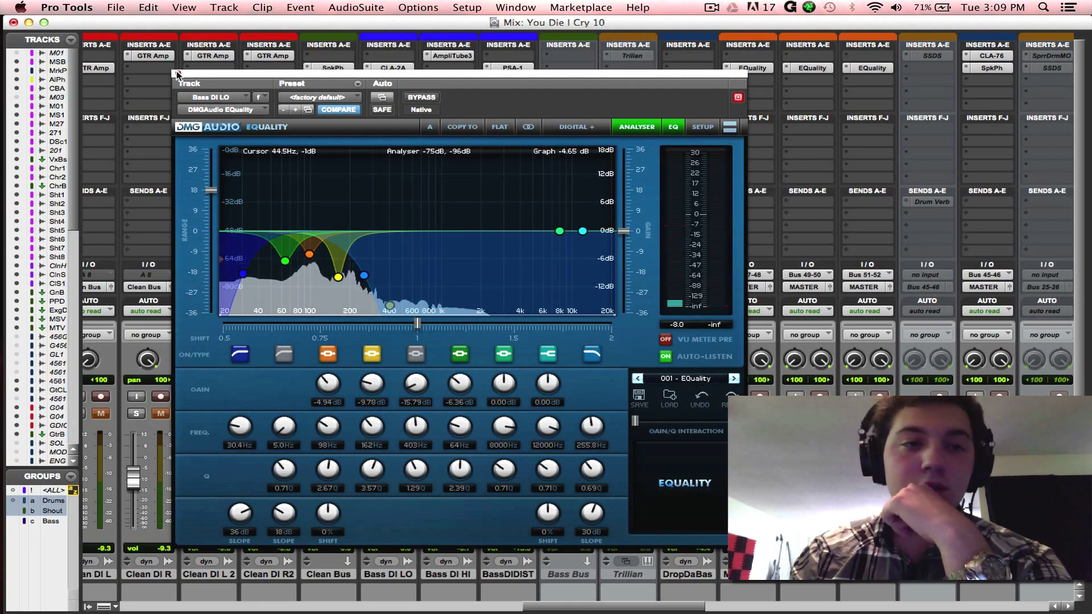
key("super+w")
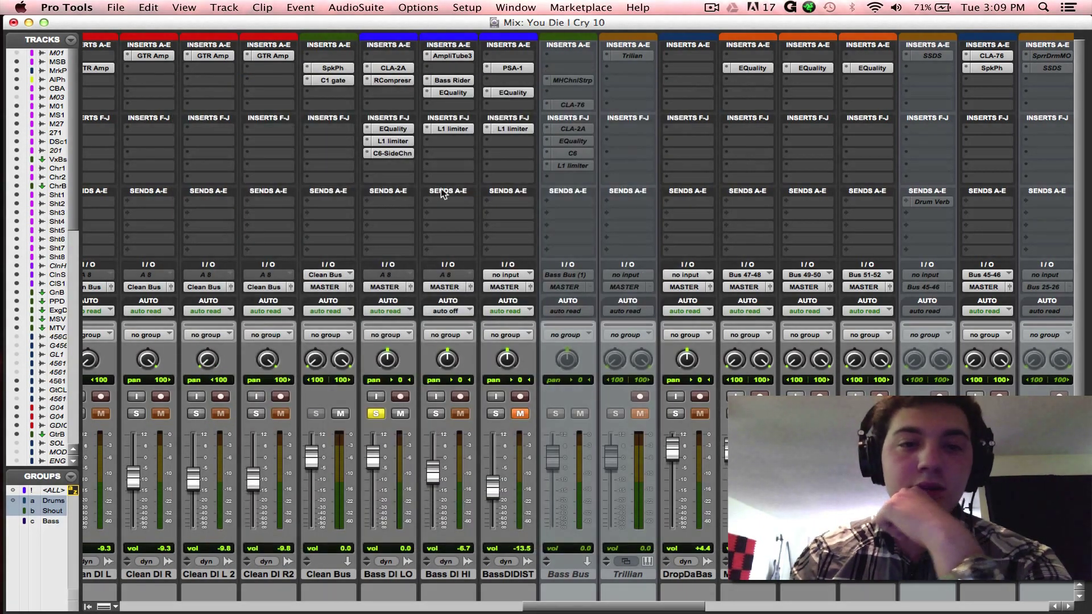
Step: Review the L1 limiter settings on the Bass DI LO track during playback
left_click(400, 142)
key("space")
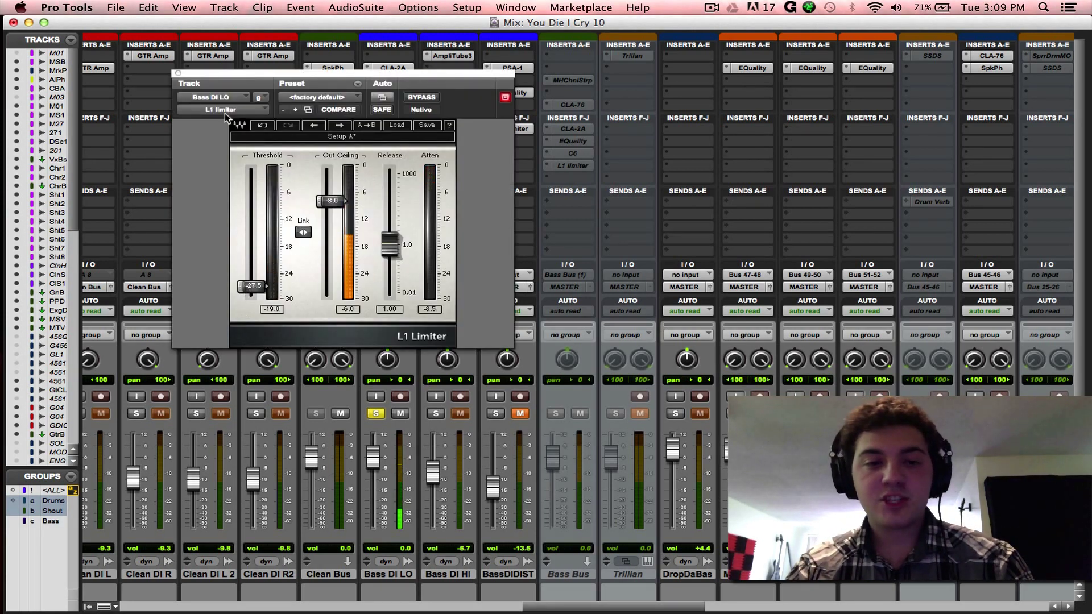
left_click(178, 74)
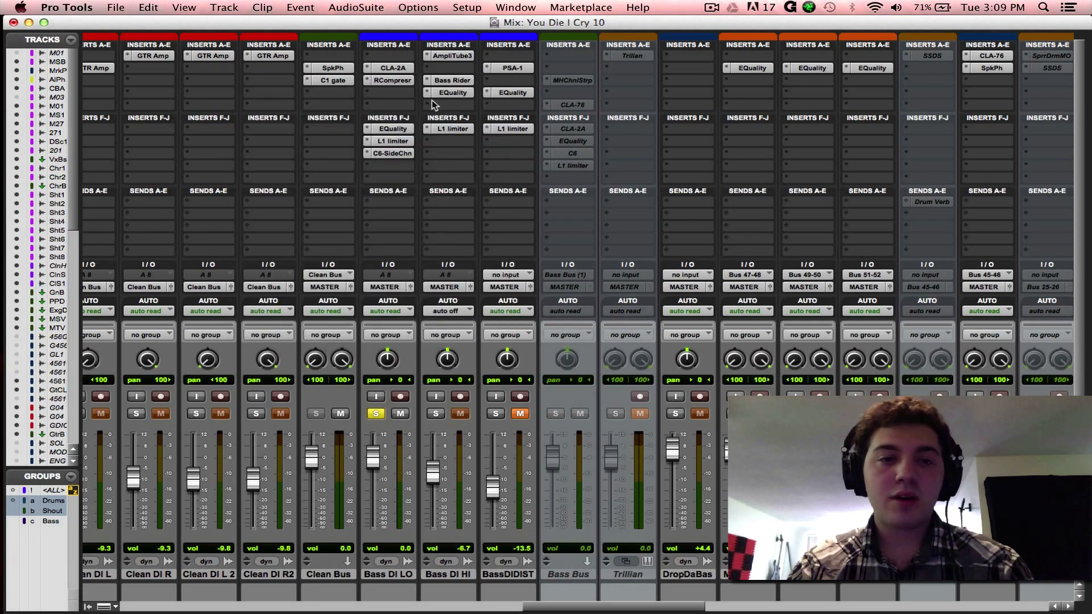
Step: Bypass the 1000 Hz band and the two highest crossover bands in the Bass DI LO C6-SideChain, and audition the compression
left_click(392, 153)
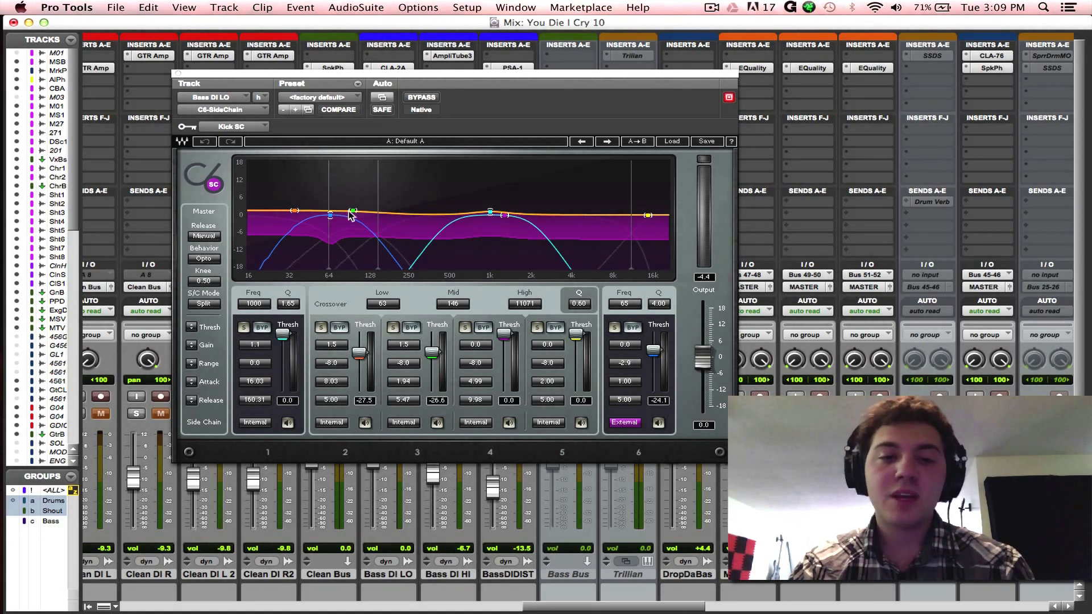
left_click(555, 328)
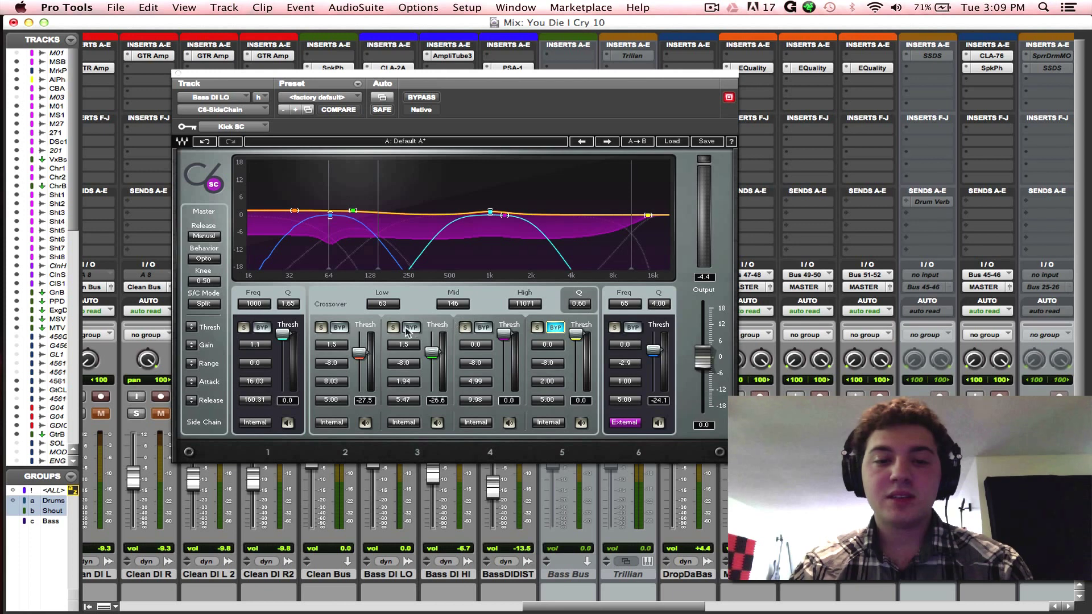
left_click(266, 330)
left_click(477, 326)
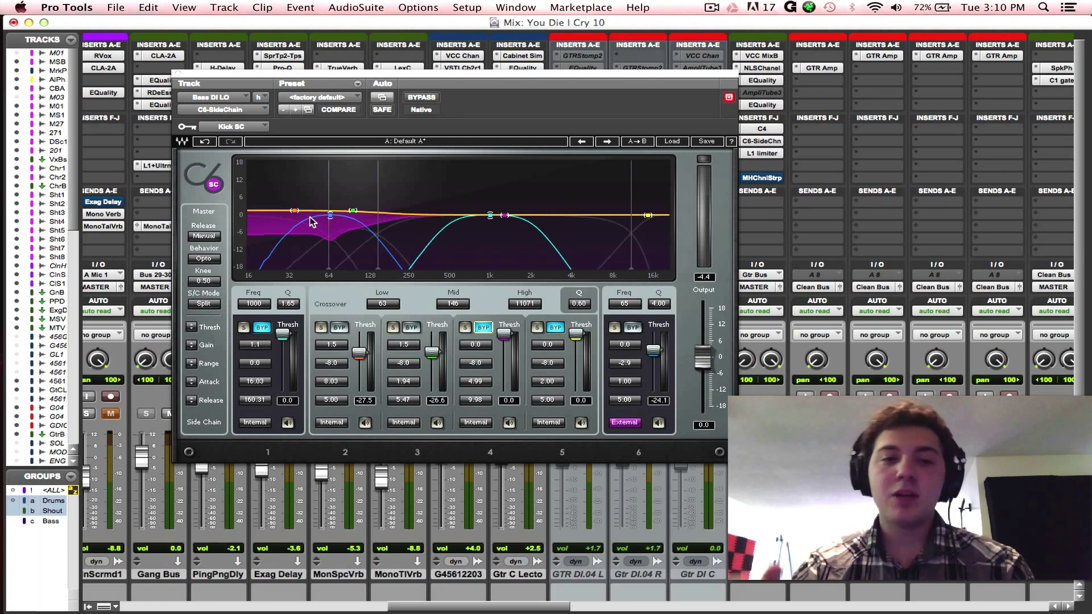
key("space")
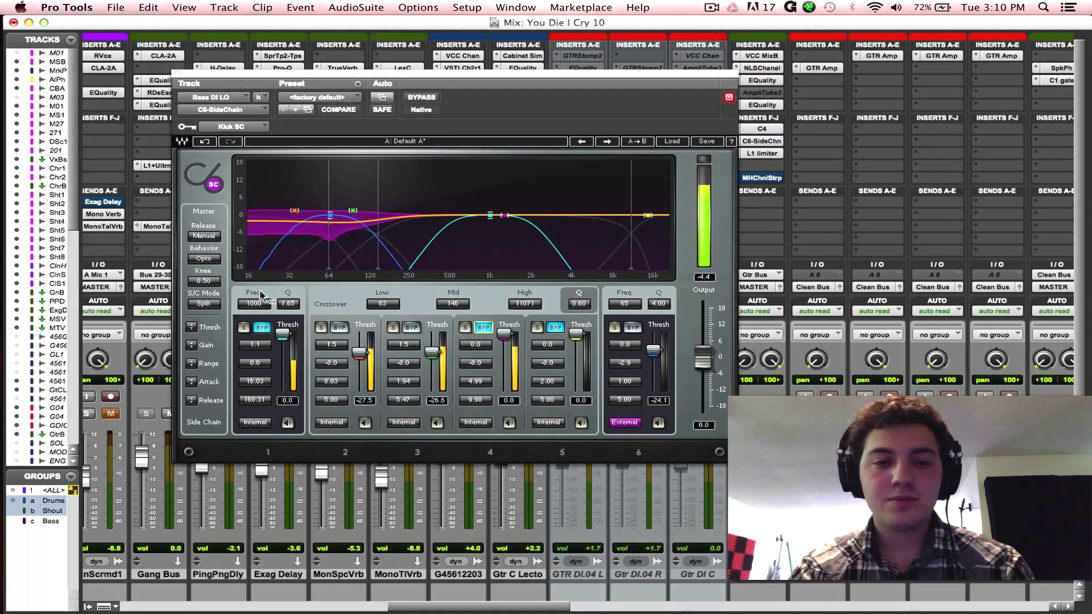
left_click(177, 73)
Step: Solo the Bass DI HI track, nudge microphone 1 slightly left on its AmpliTube 3 Cab A, and save the session
scroll(545, 456, "right", 10)
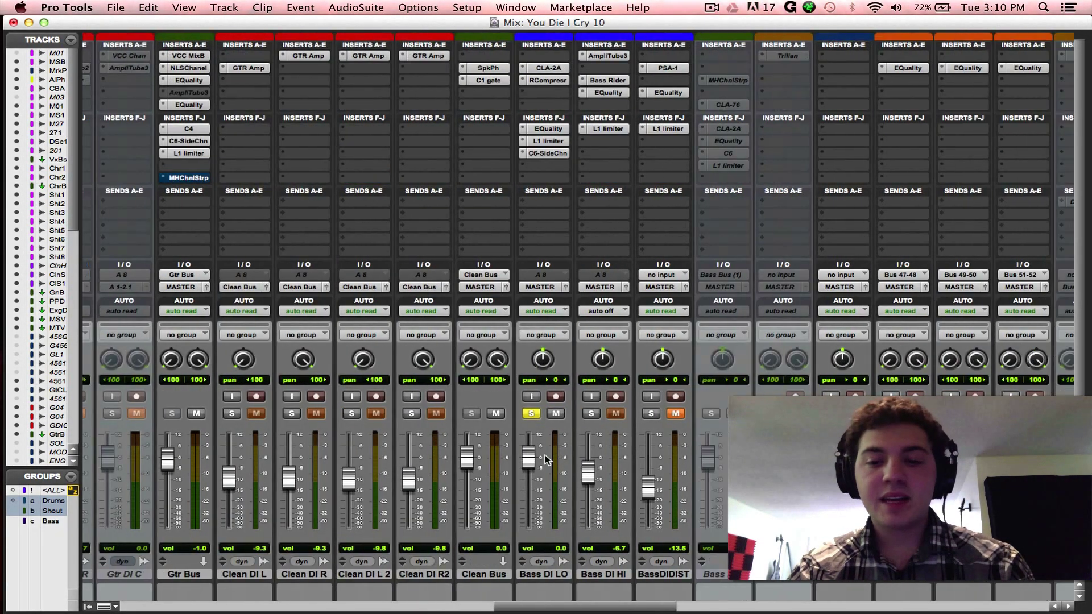
left_click(587, 413)
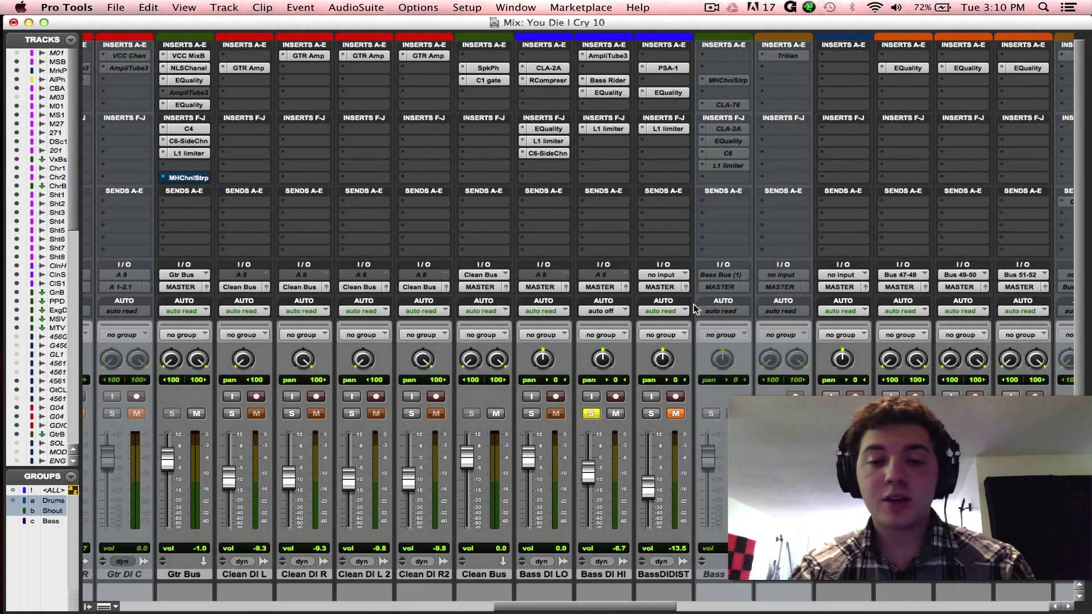
left_click(608, 56)
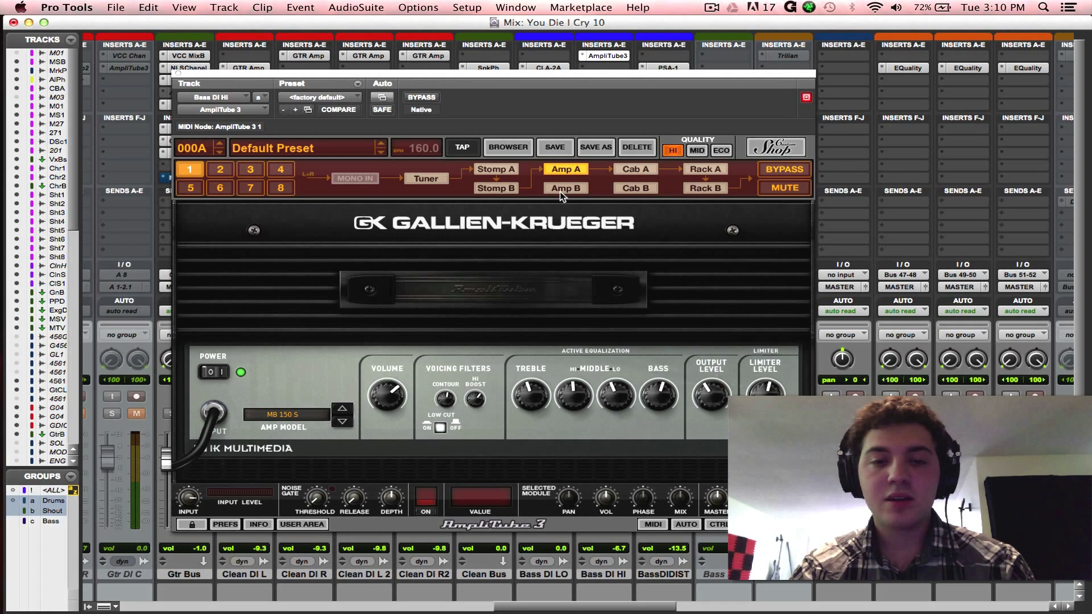
left_click(631, 170)
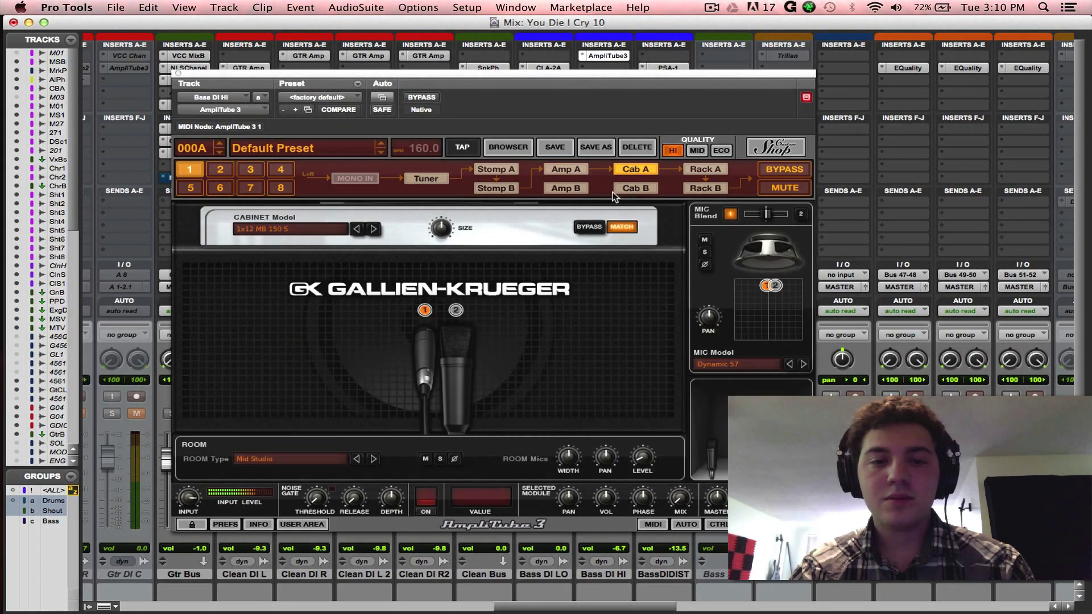
left_click_drag(424, 361, 420, 354)
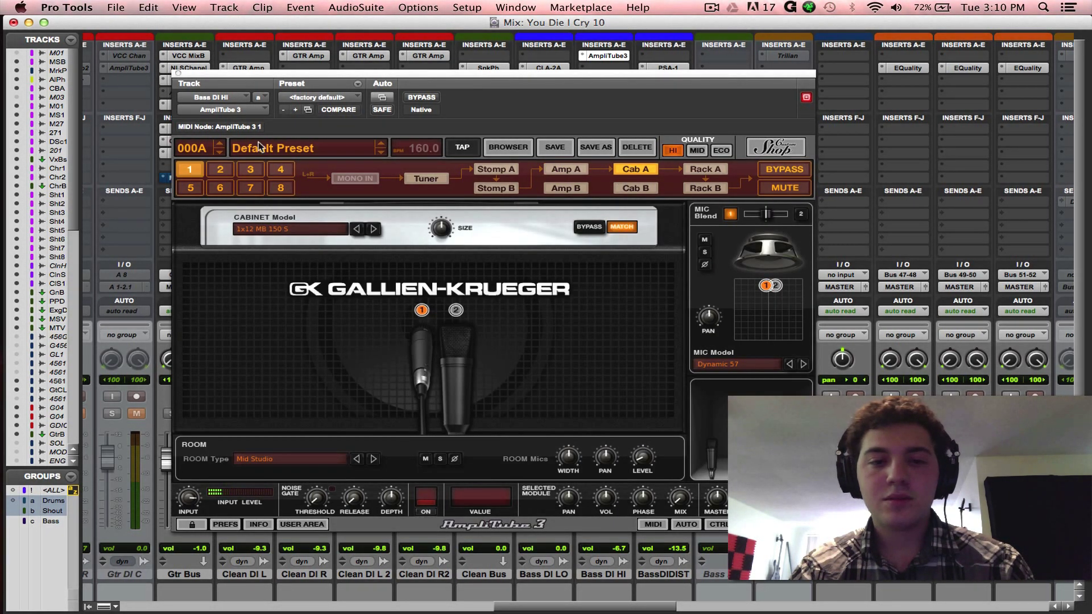
left_click(178, 74)
key("super+s")
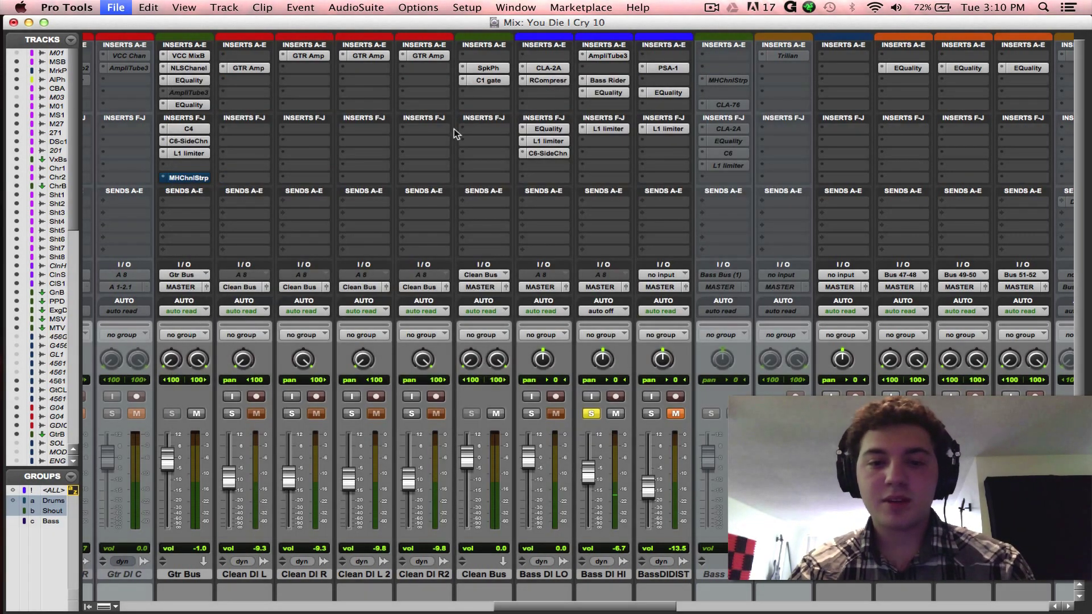
Step: Review the Bass Rider, EQuality and L1 limiter settings on the Bass DI HI track
left_click(606, 81)
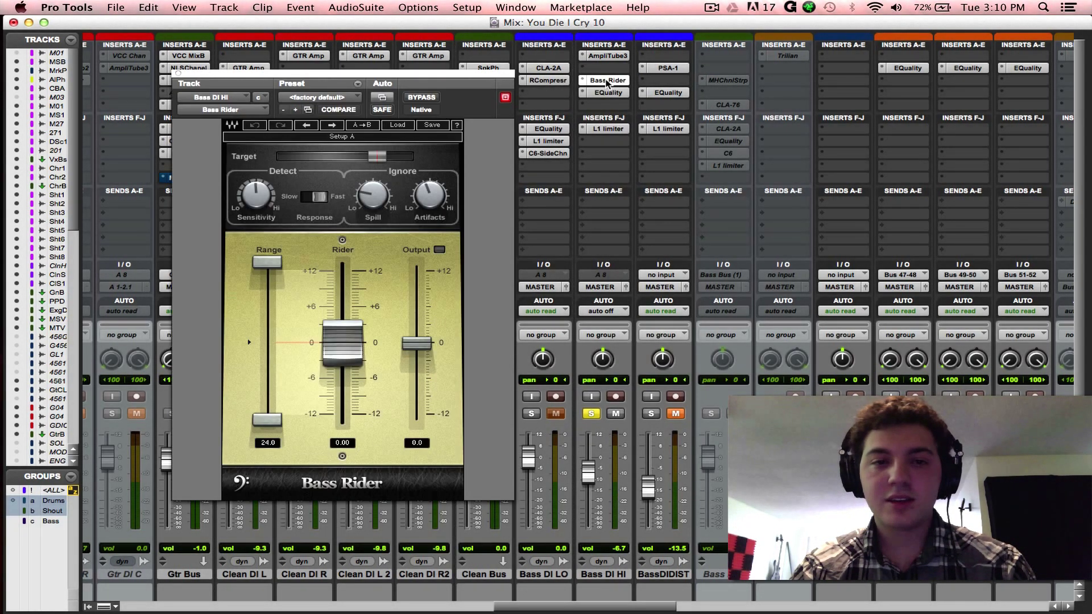
left_click(606, 81)
left_click(608, 92)
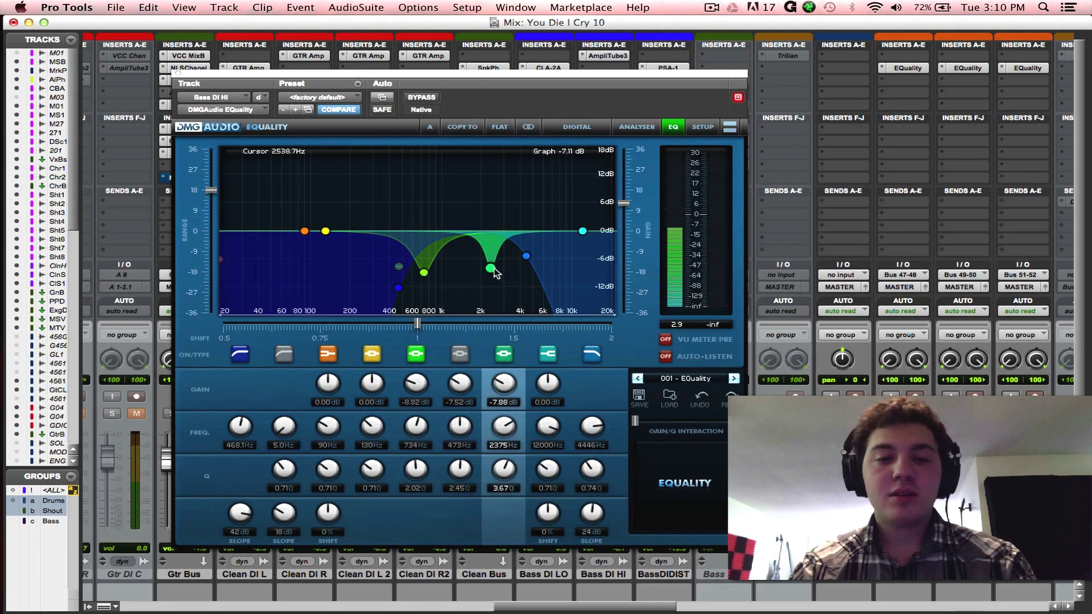
left_click(180, 72)
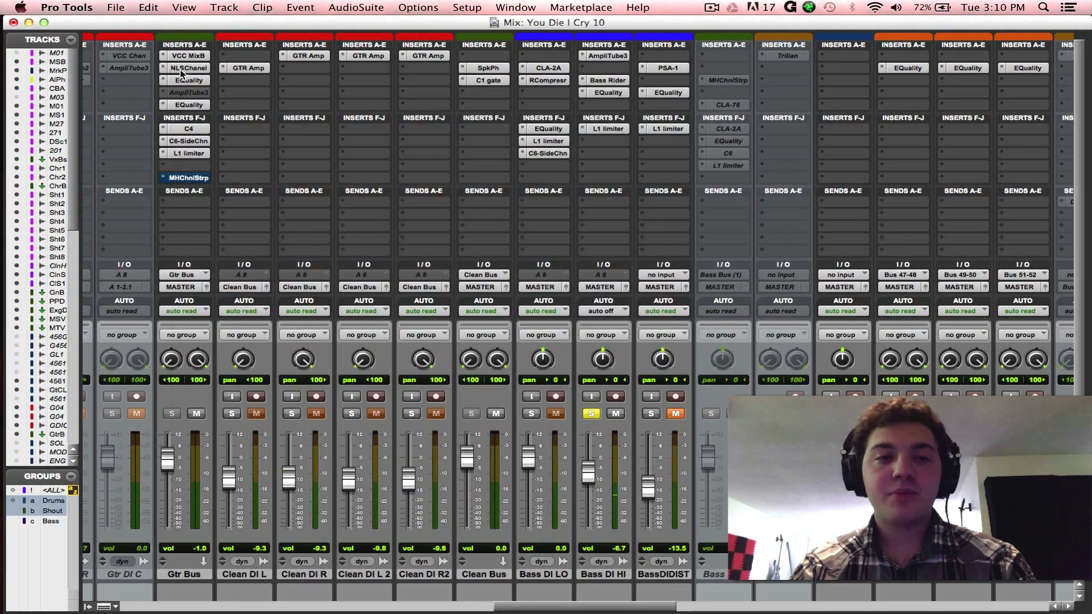
left_click(608, 128)
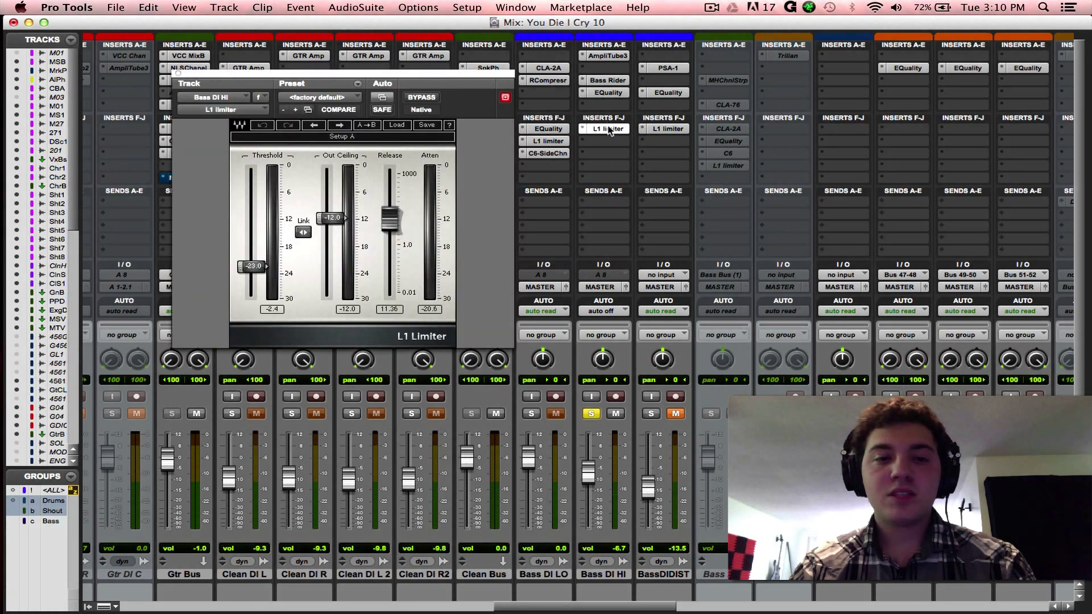
left_click(609, 129)
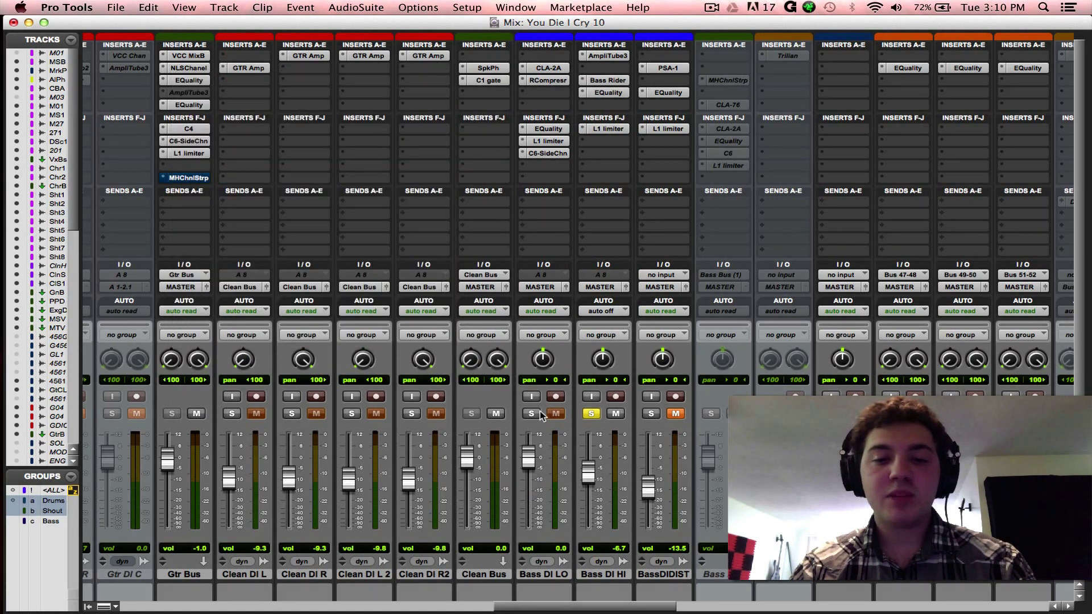
Step: Play Bass DI LO and Bass DI HI soloed together, clear both solos, and save the session
key("space")
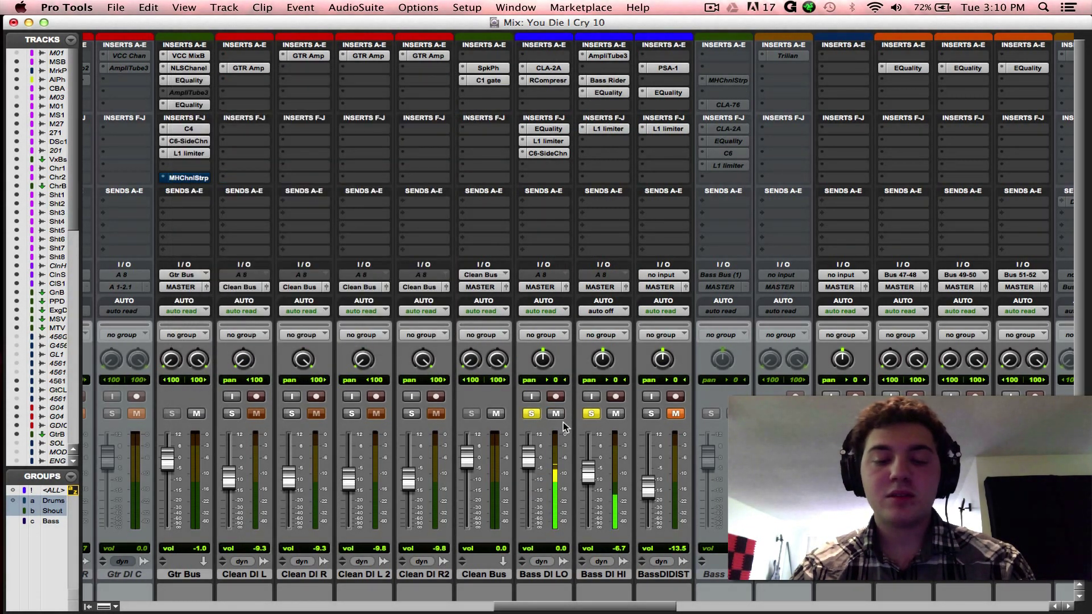
left_click(592, 415)
left_click(532, 413)
key("super+s")
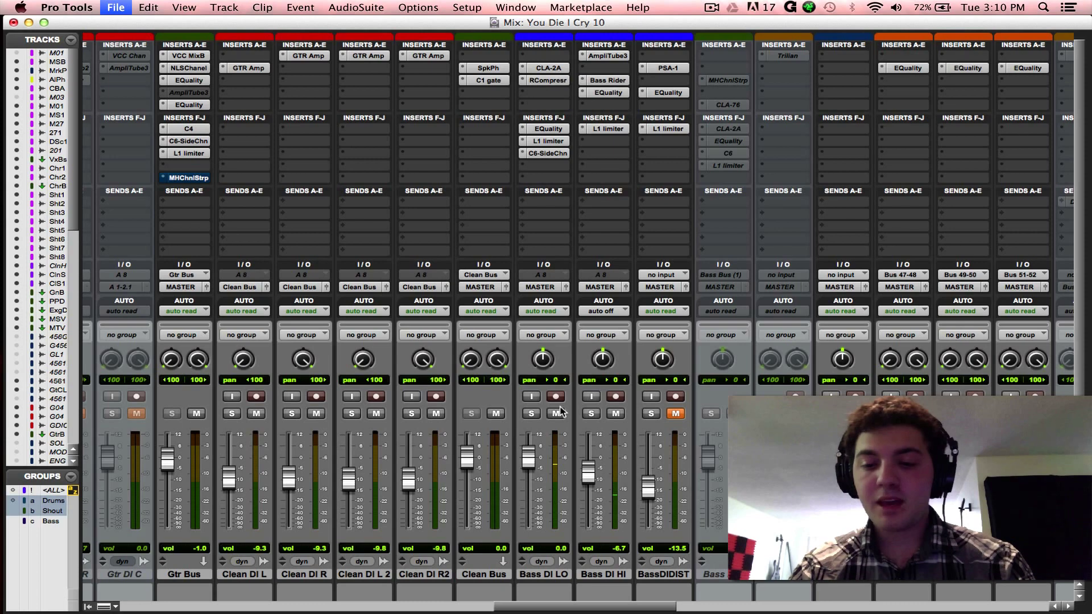
scroll(560, 410, "right", 10)
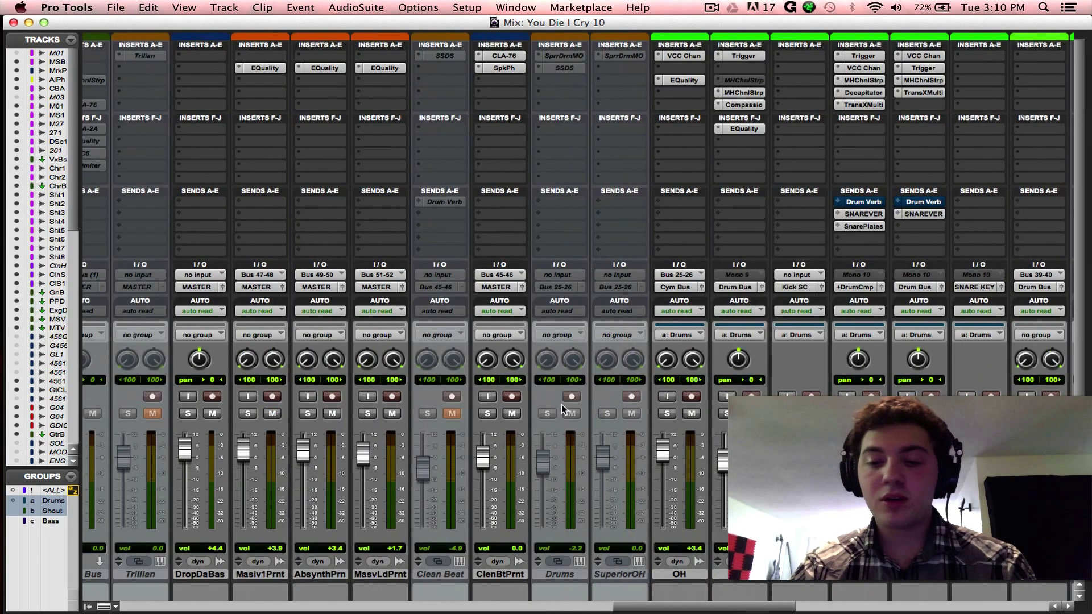